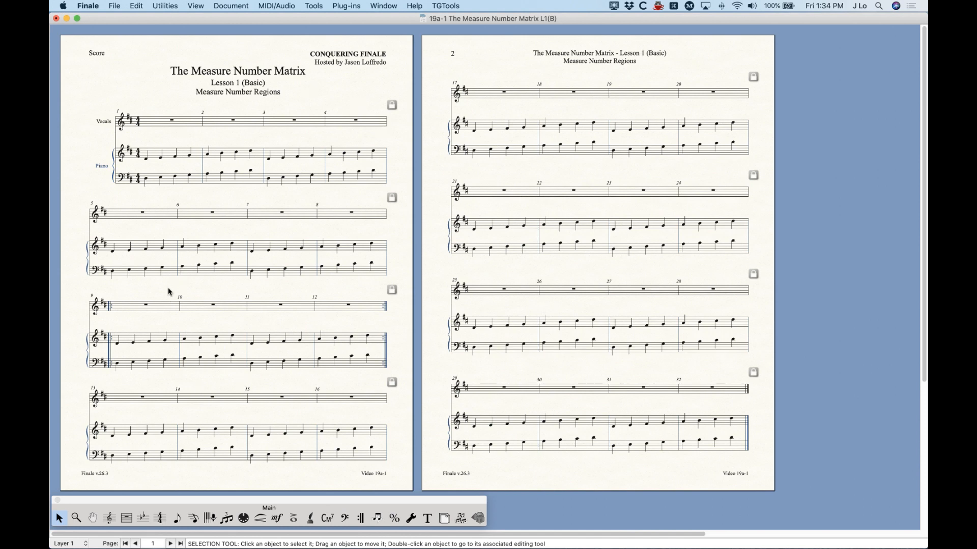
# Open the measure number region settings using the Measure tool, accept them, and return to the Selection tool
pyautogui.click(126, 518)
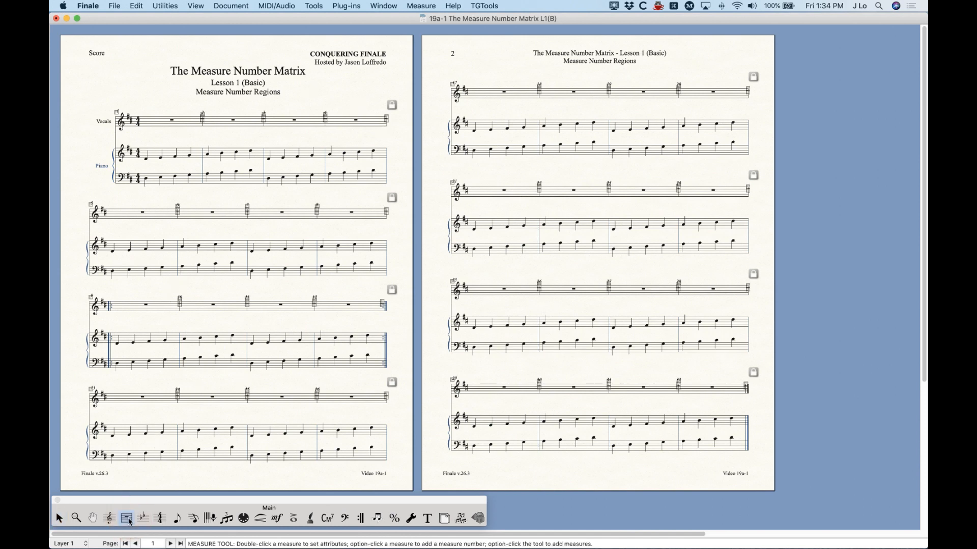
pyautogui.click(427, 4)
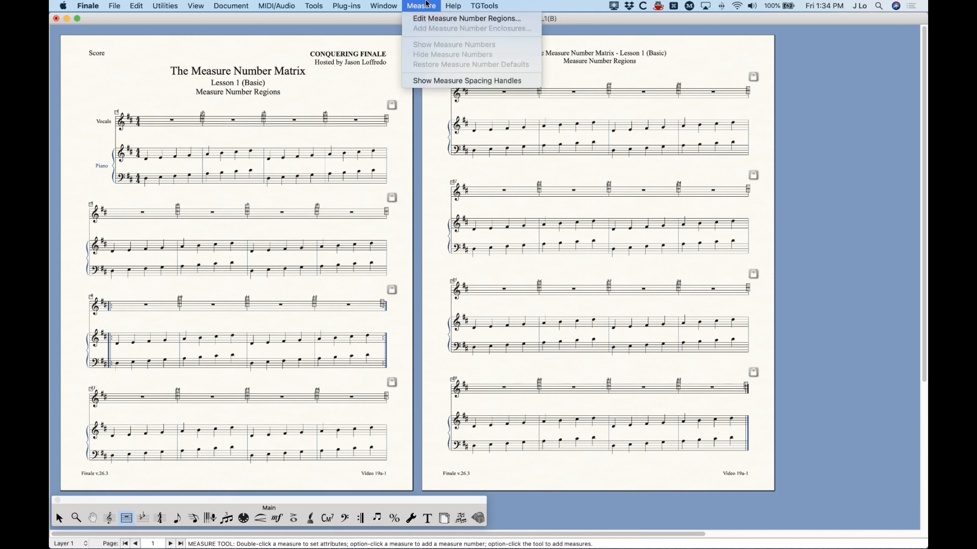
pyautogui.click(426, 4)
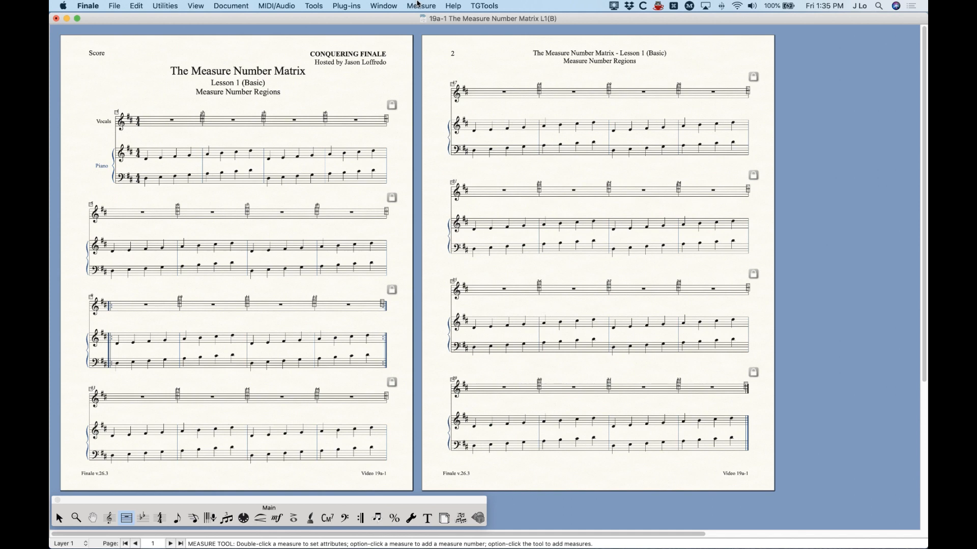
pyautogui.click(418, 4)
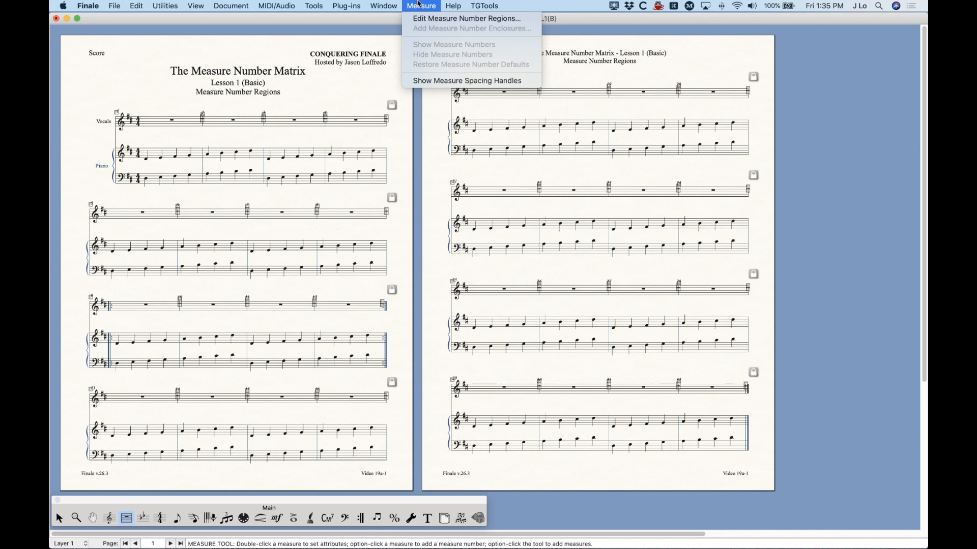
pyautogui.click(453, 20)
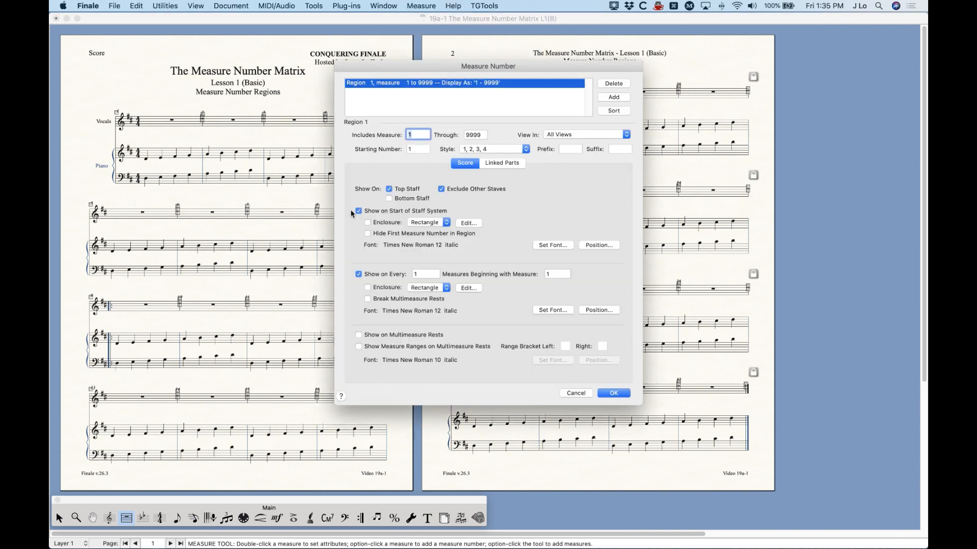
pyautogui.click(625, 393)
pyautogui.click(59, 518)
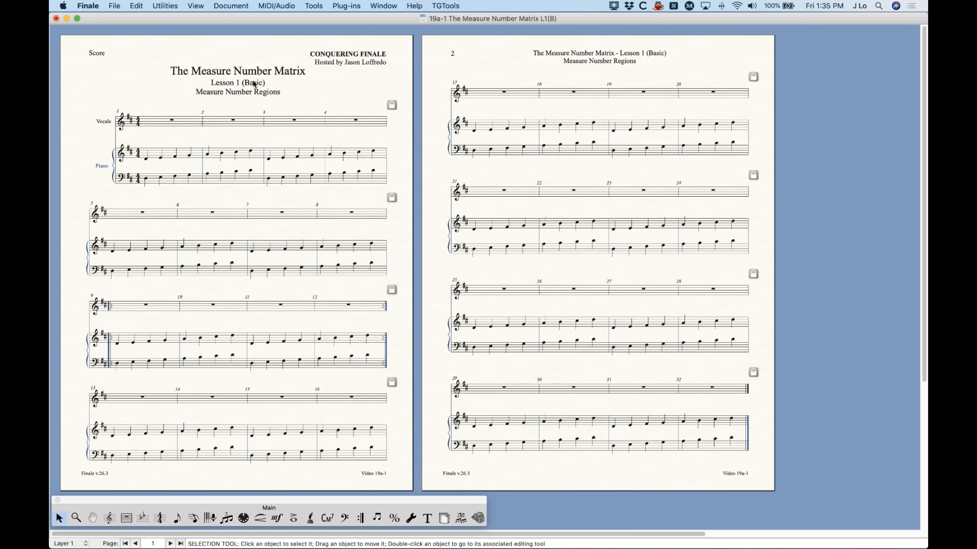
# View the measure number region settings through the document-level command and accept them without edits
pyautogui.click(223, 5)
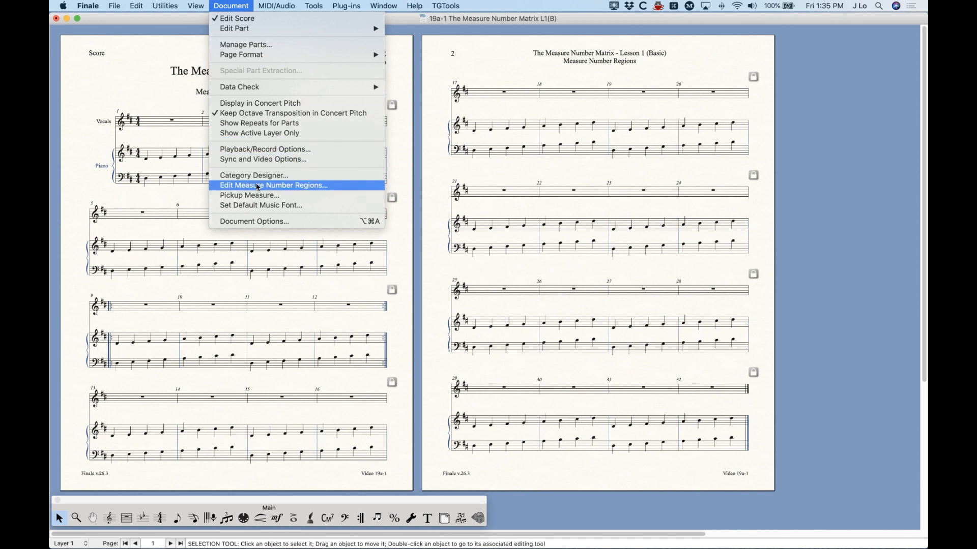
pyautogui.click(293, 186)
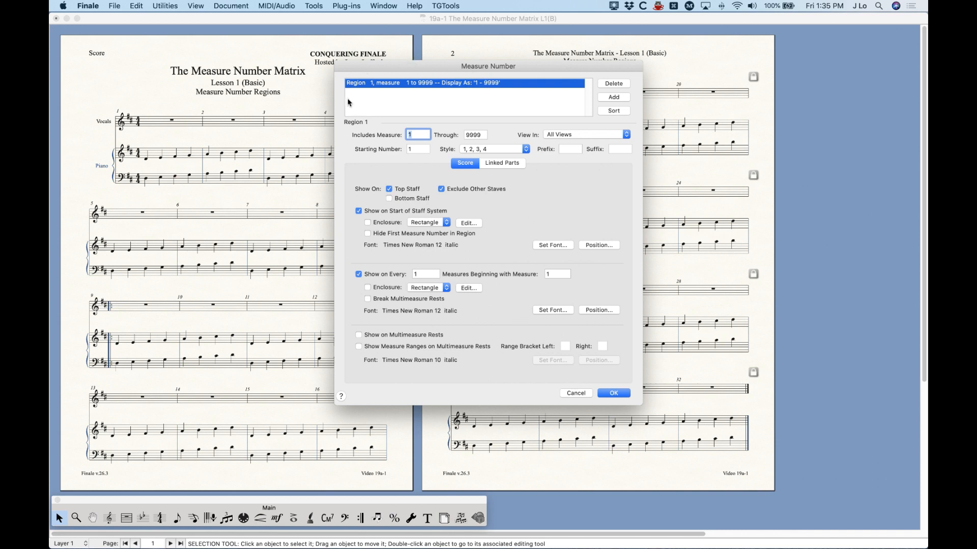
pyautogui.click(614, 393)
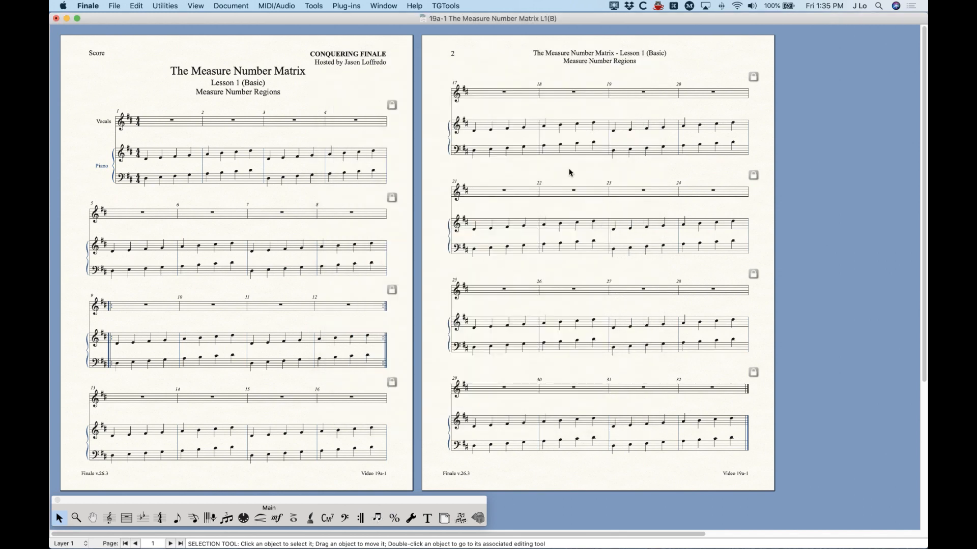
# Reopen the measure number region settings and look at region 1's Linked Parts and Score options
pyautogui.click(676, 5)
pyautogui.click(676, 4)
pyautogui.hotkey('alt', 'm')
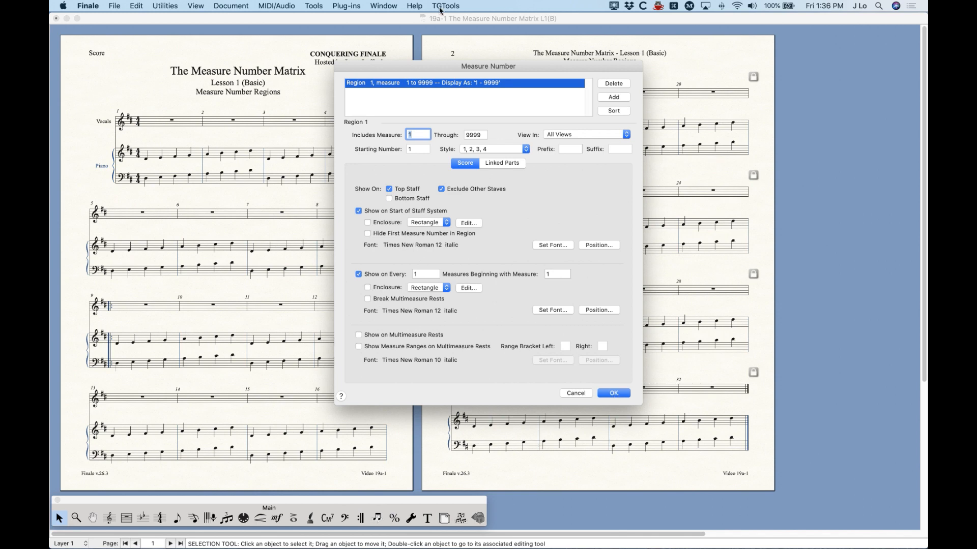
pyautogui.moveTo(432, 63); pyautogui.dragTo(384, 64)
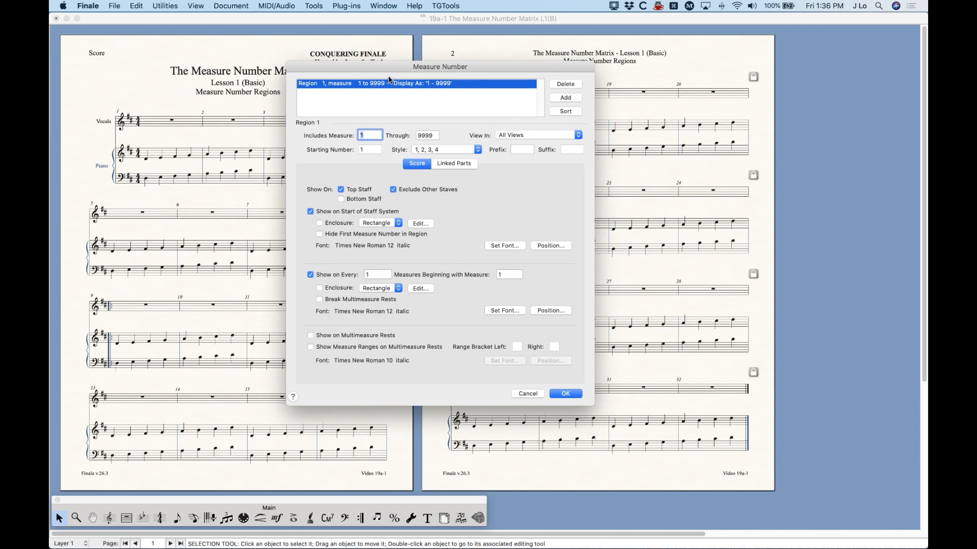
pyautogui.moveTo(382, 68); pyautogui.dragTo(413, 85)
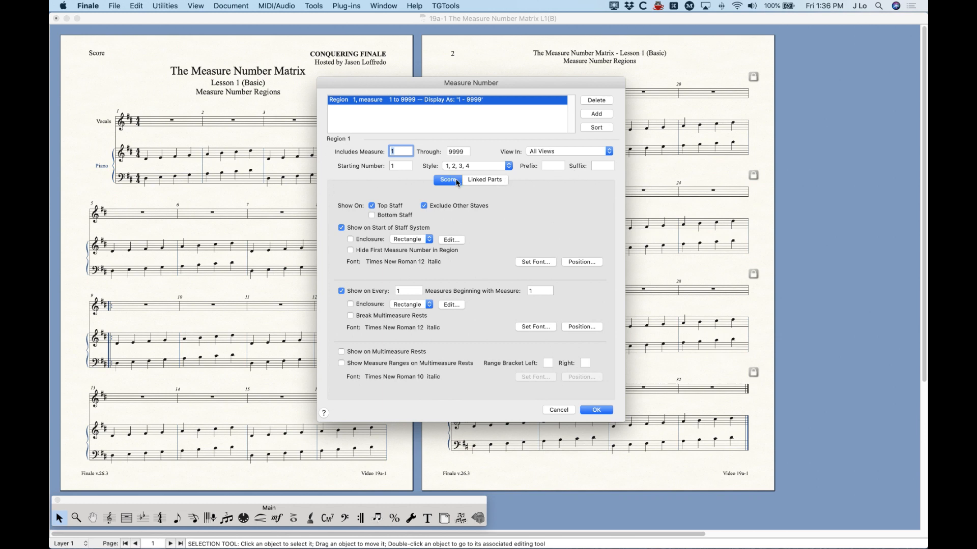
pyautogui.click(486, 178)
pyautogui.click(458, 181)
pyautogui.click(365, 108)
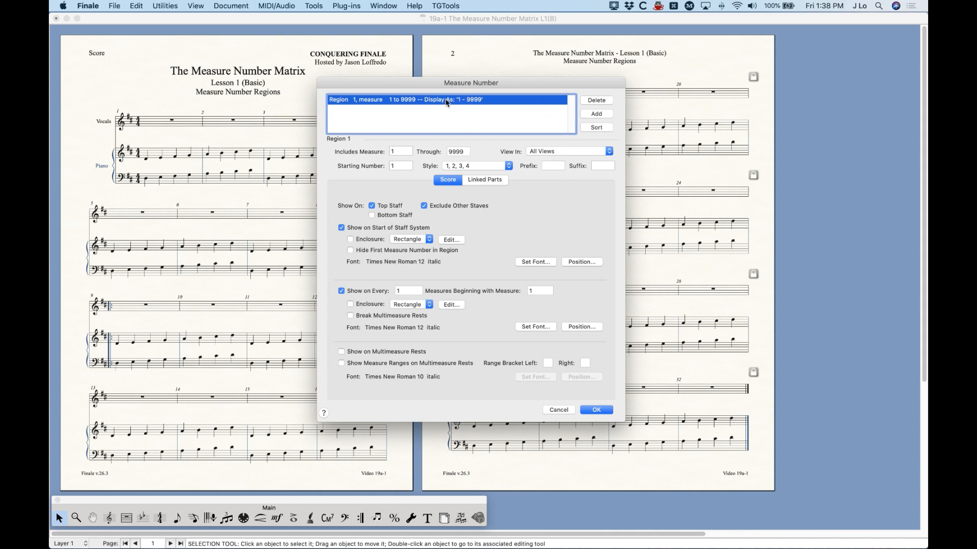
# Add a second measure number region, compare it with region 1, and delete the added region
pyautogui.click(401, 99)
pyautogui.click(597, 115)
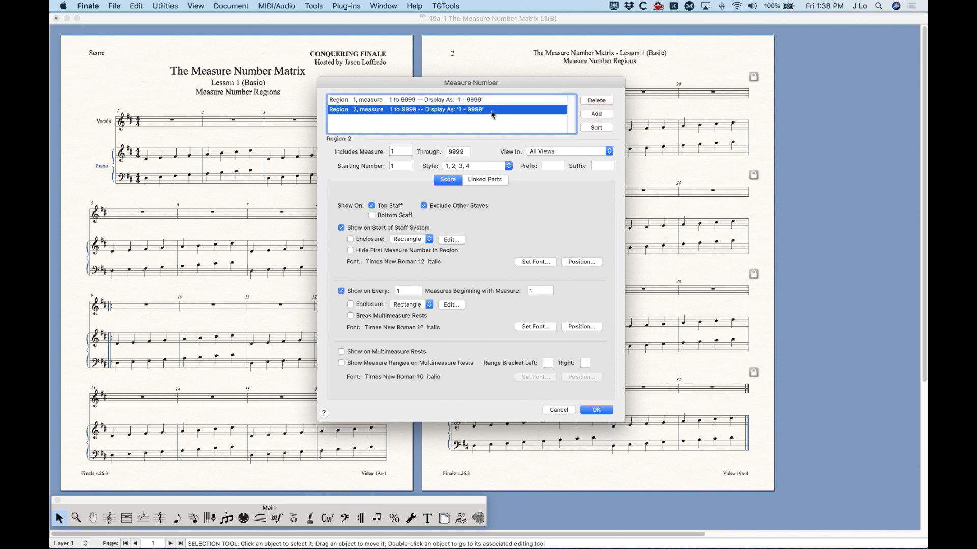
pyautogui.click(421, 101)
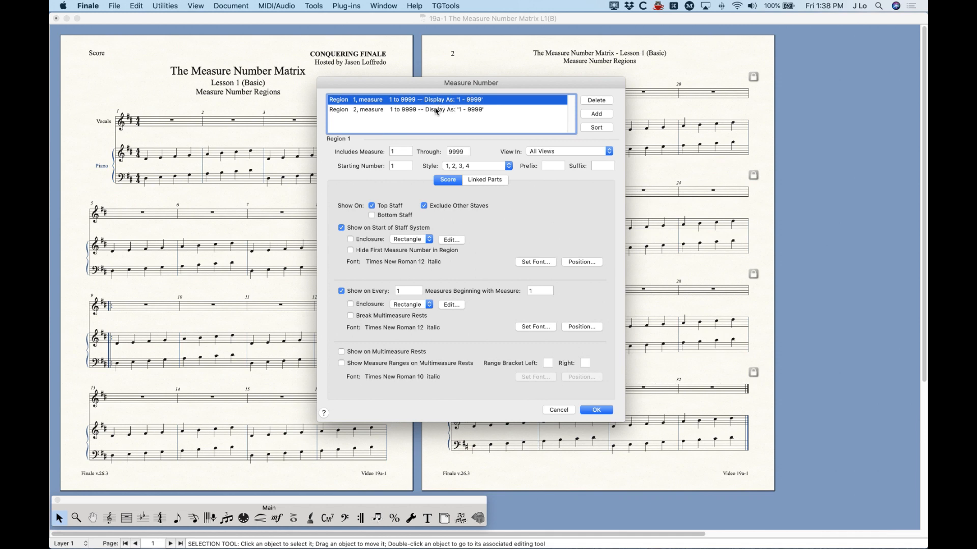
pyautogui.click(364, 111)
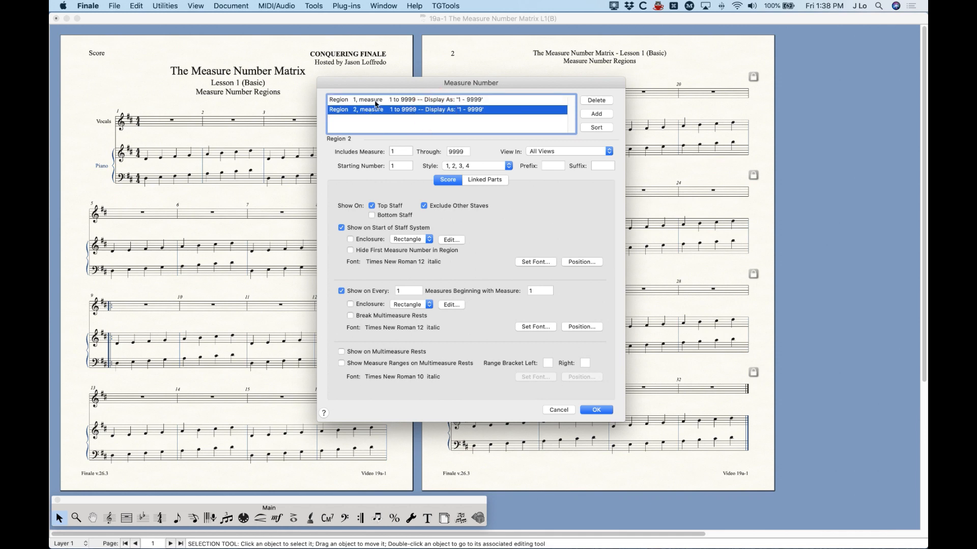
pyautogui.click(376, 100)
pyautogui.click(376, 110)
pyautogui.click(356, 101)
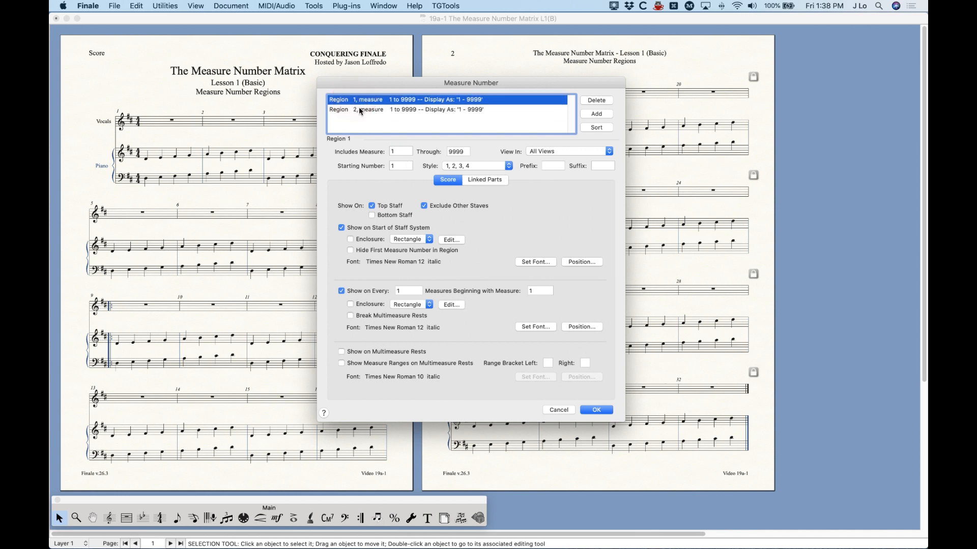
pyautogui.click(365, 110)
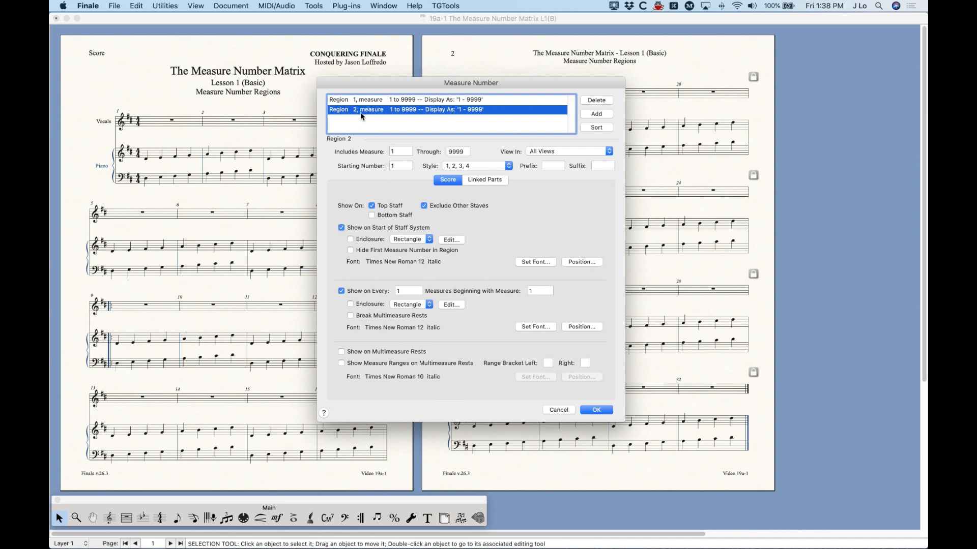
pyautogui.click(596, 100)
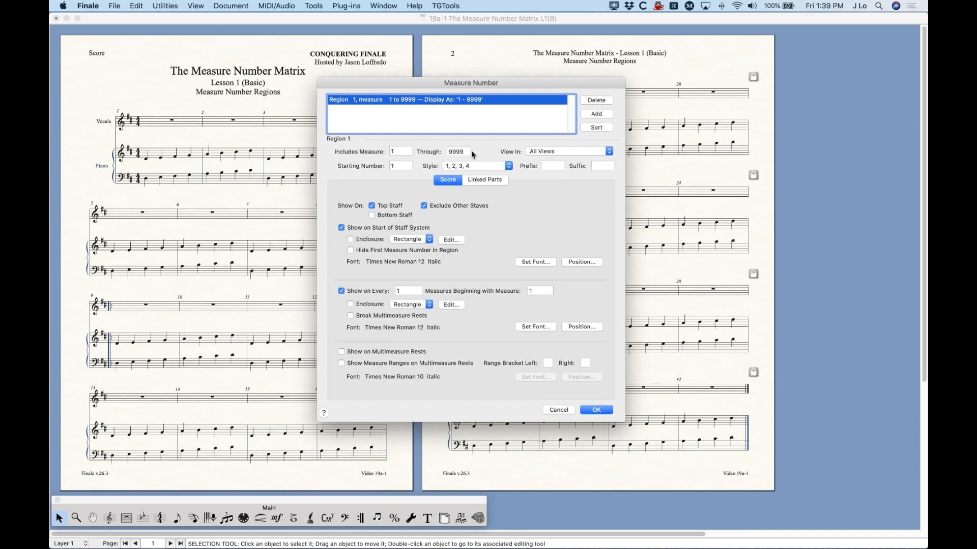
# Set region 1's starting number to 2 and apply the change to the score
pyautogui.click(396, 152)
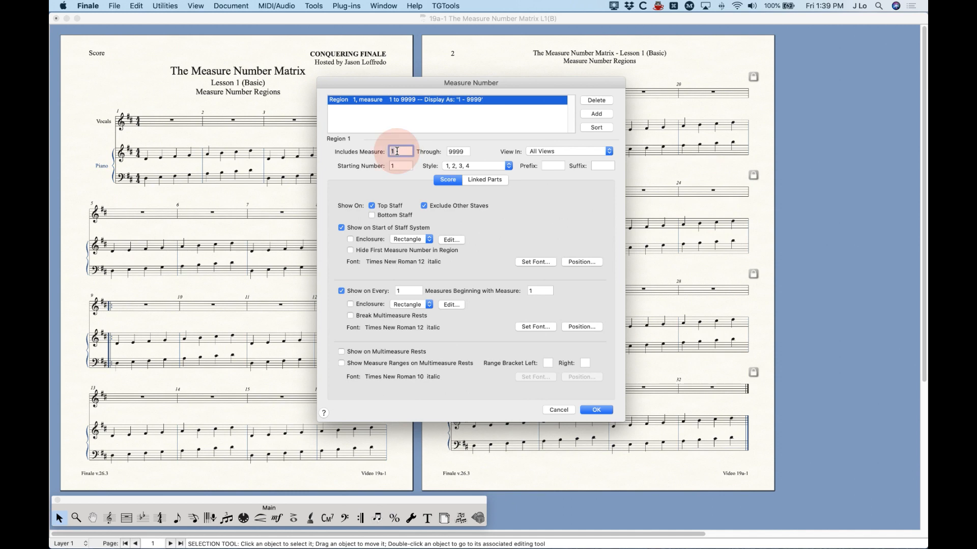
pyautogui.doubleClick(460, 151)
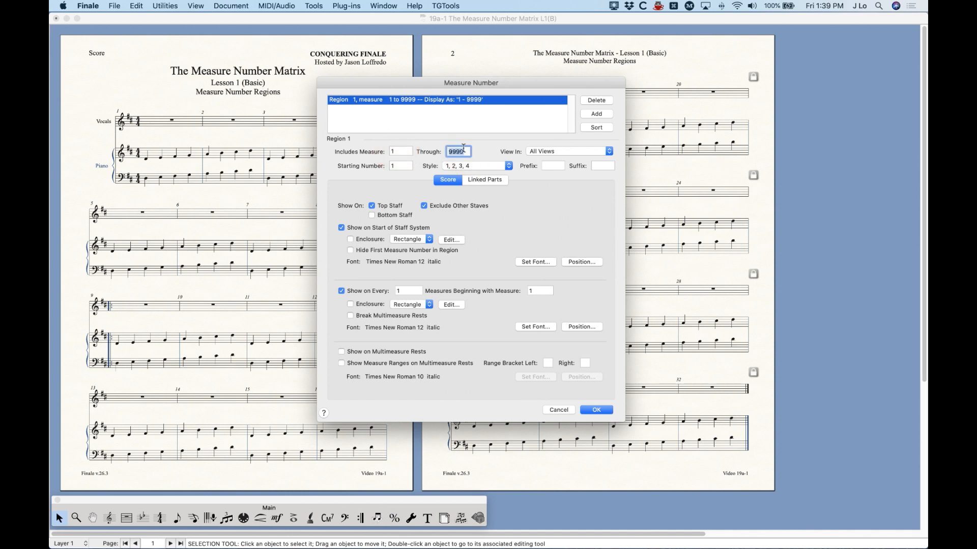
pyautogui.click(398, 151)
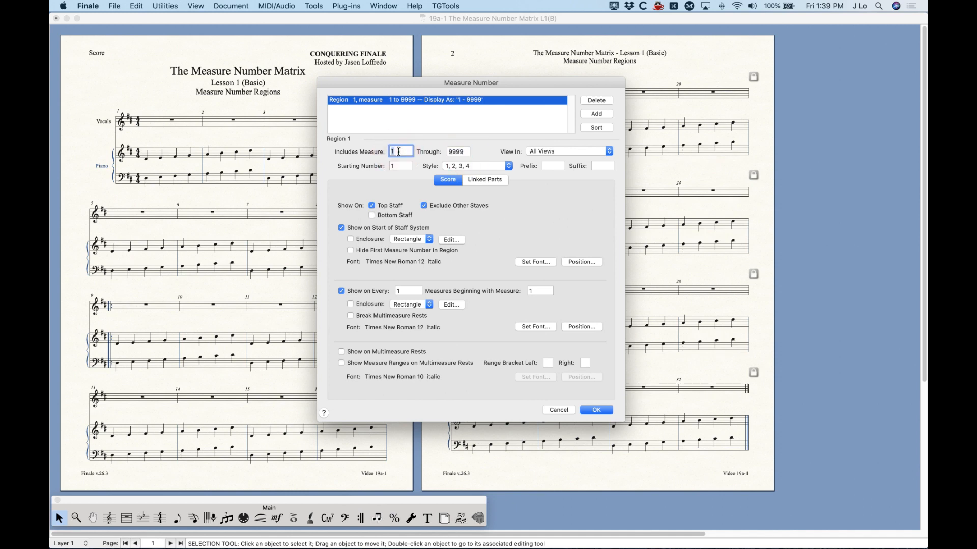
pyautogui.doubleClick(463, 152)
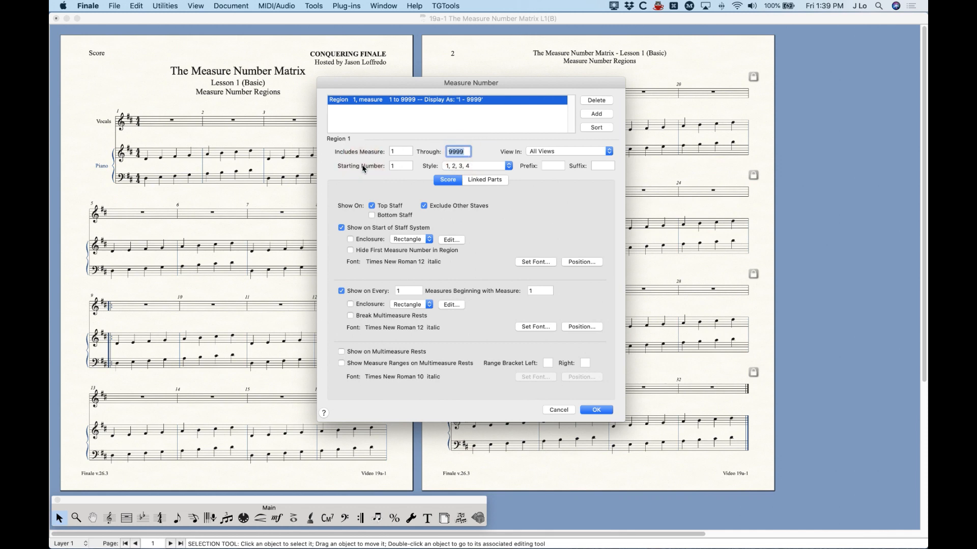
pyautogui.doubleClick(403, 166)
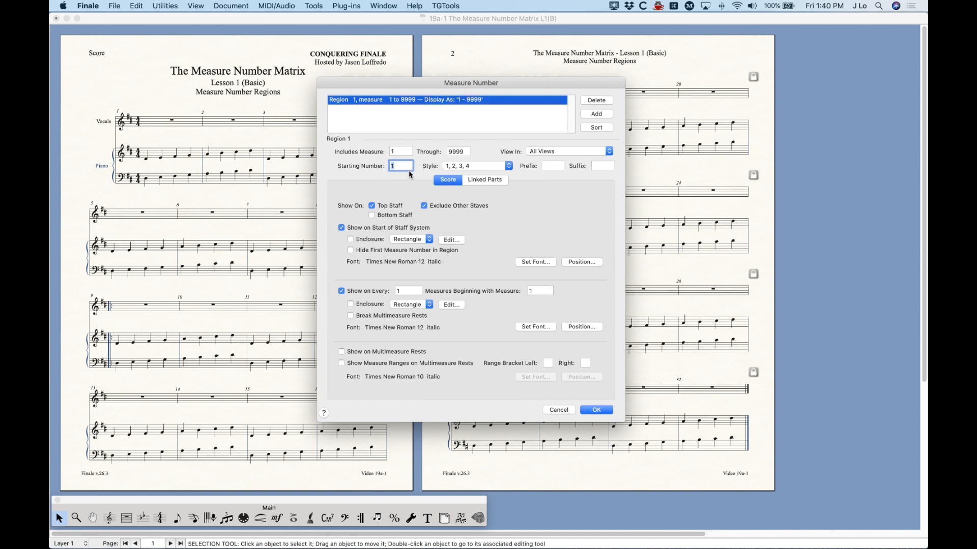
pyautogui.write('2')
pyautogui.click(596, 410)
# Examine the measure numbers on the first system of page 1, checking the opening Vocals measures
pyautogui.click(316, 98)
pyautogui.press('super+equal')
pyautogui.press('super+equal')
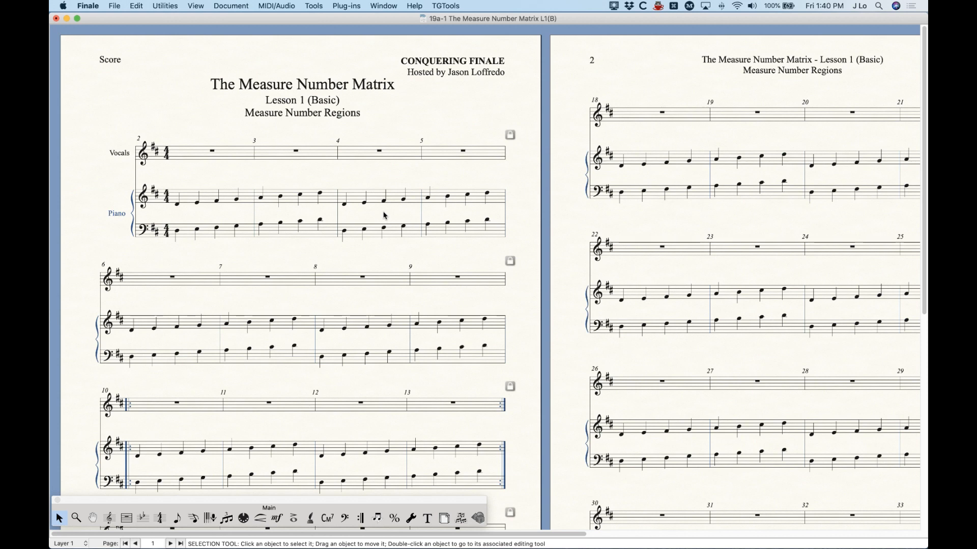
pyautogui.press('super+equal')
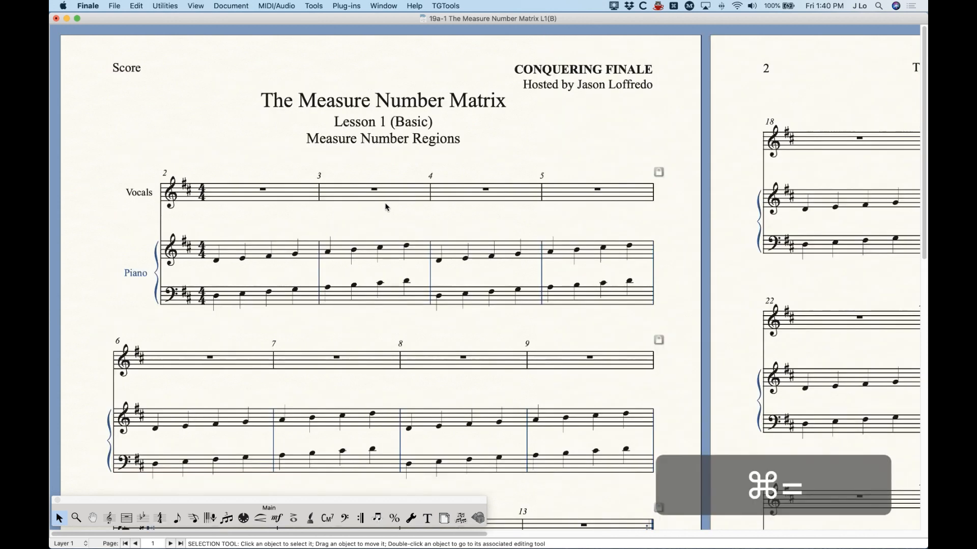
pyautogui.click(258, 193)
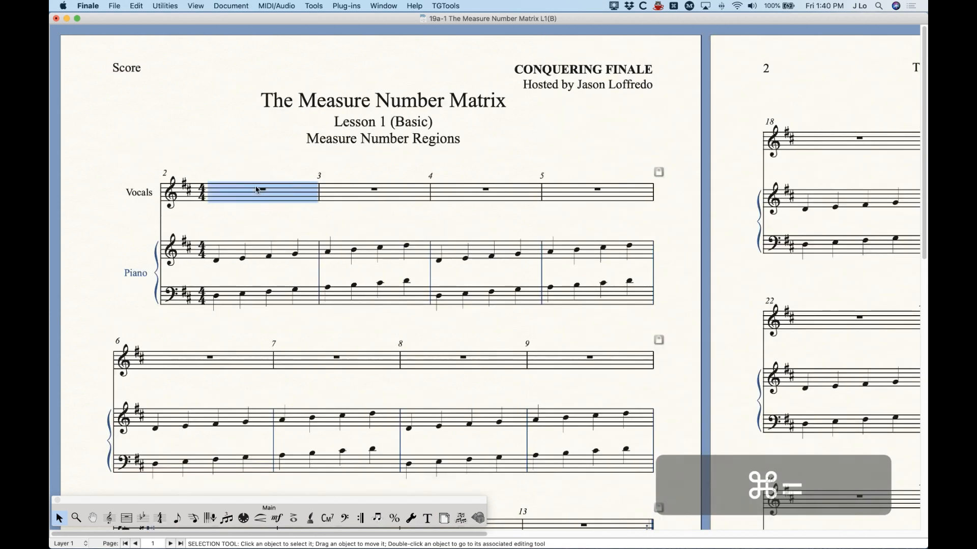
pyautogui.click(340, 191)
pyautogui.click(459, 188)
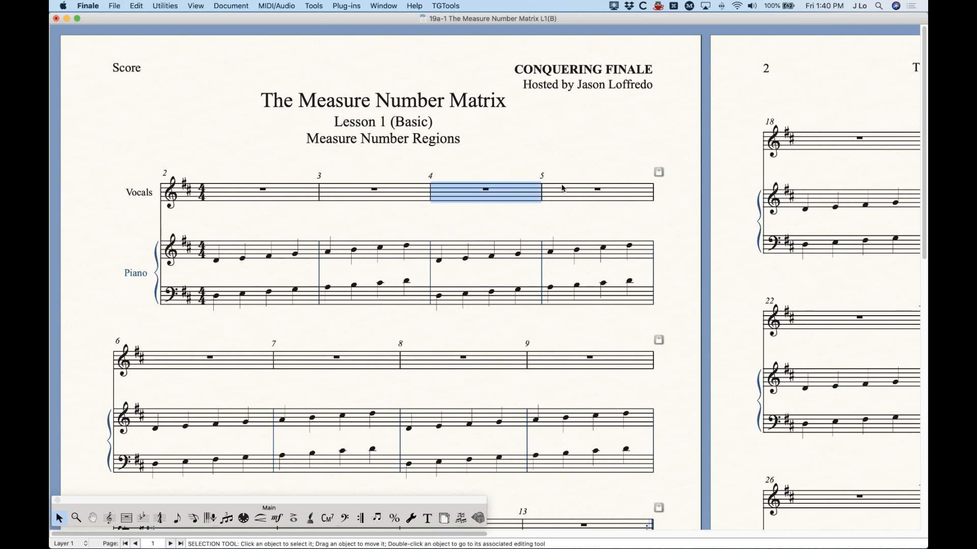
# Set region 1's starting number to 1 and limit the region to measures 1 through 4
pyautogui.hotkey('alt', 'm')
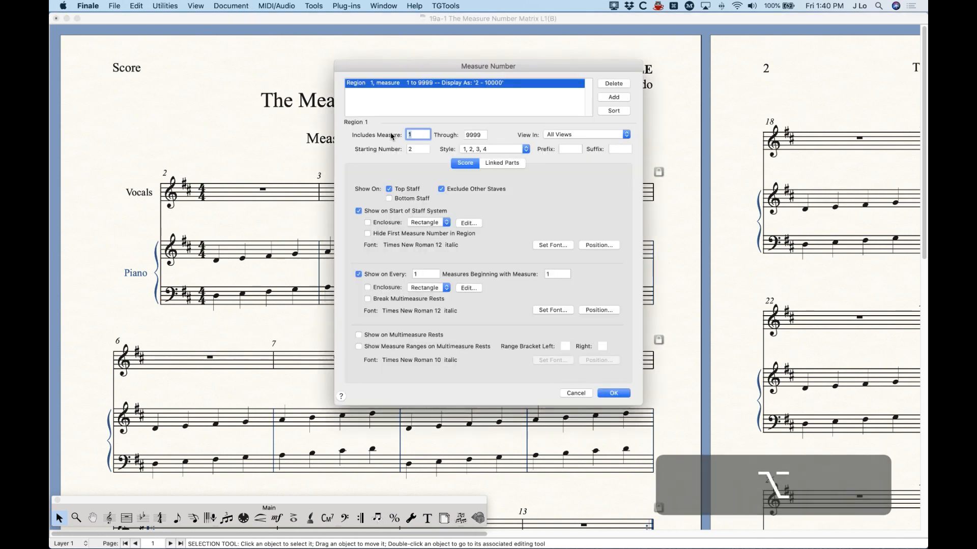
pyautogui.doubleClick(420, 149)
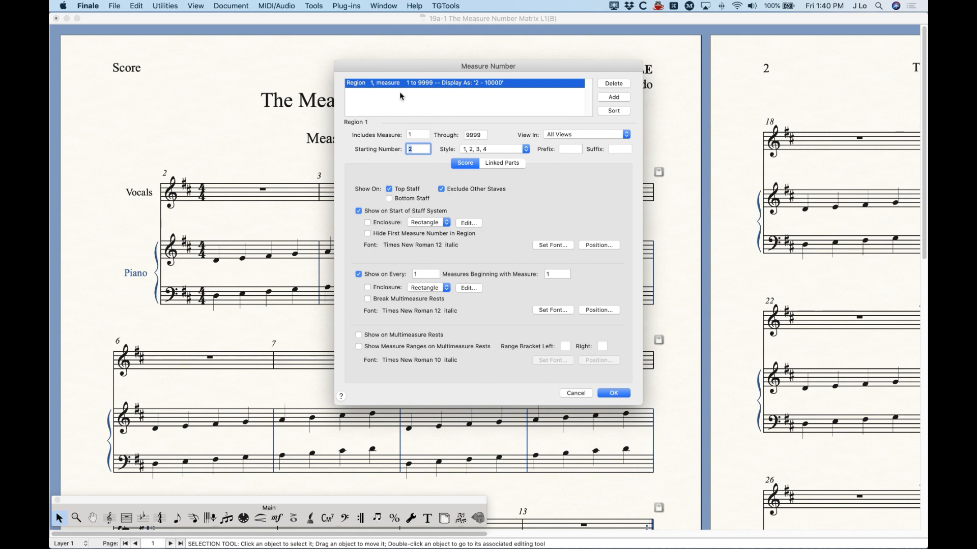
pyautogui.write('1')
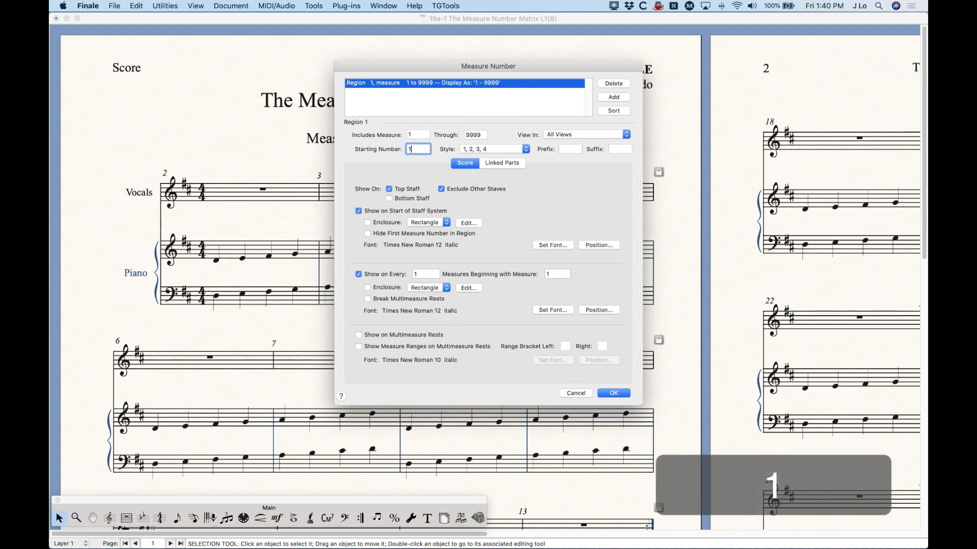
pyautogui.moveTo(481, 135); pyautogui.dragTo(416, 133)
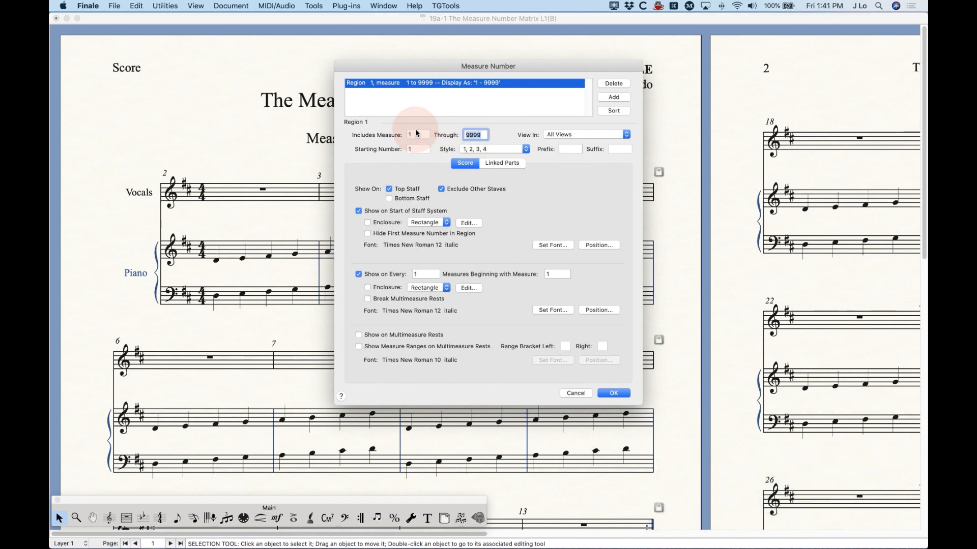
pyautogui.write('4')
pyautogui.click(422, 148)
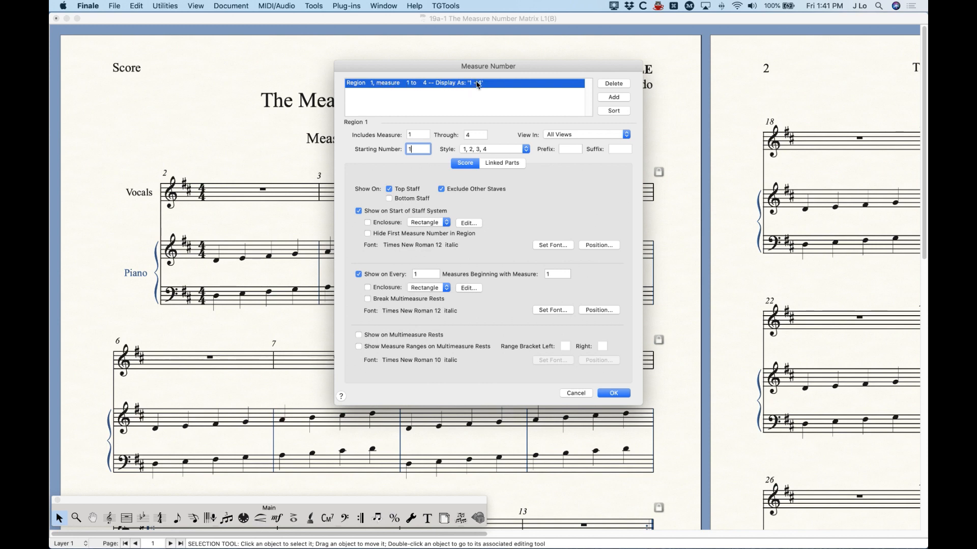
# Add a second measure number region covering measures 5 through 8
pyautogui.click(617, 98)
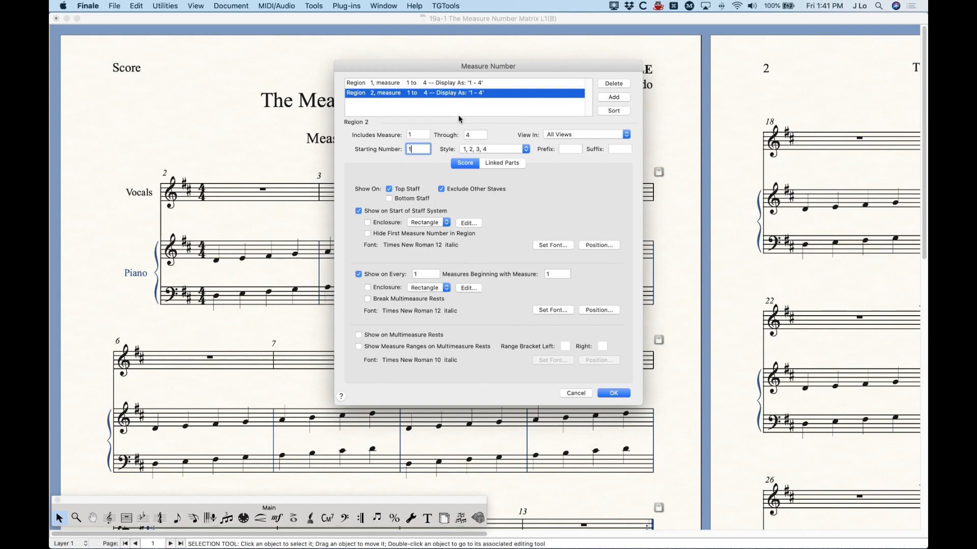
pyautogui.doubleClick(416, 136)
pyautogui.write('5')
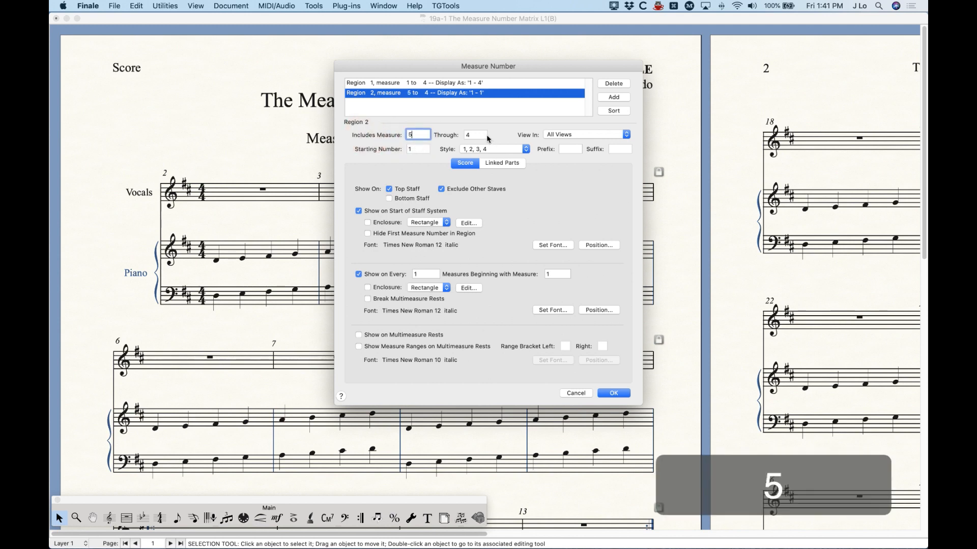
pyautogui.doubleClick(478, 135)
pyautogui.write('8')
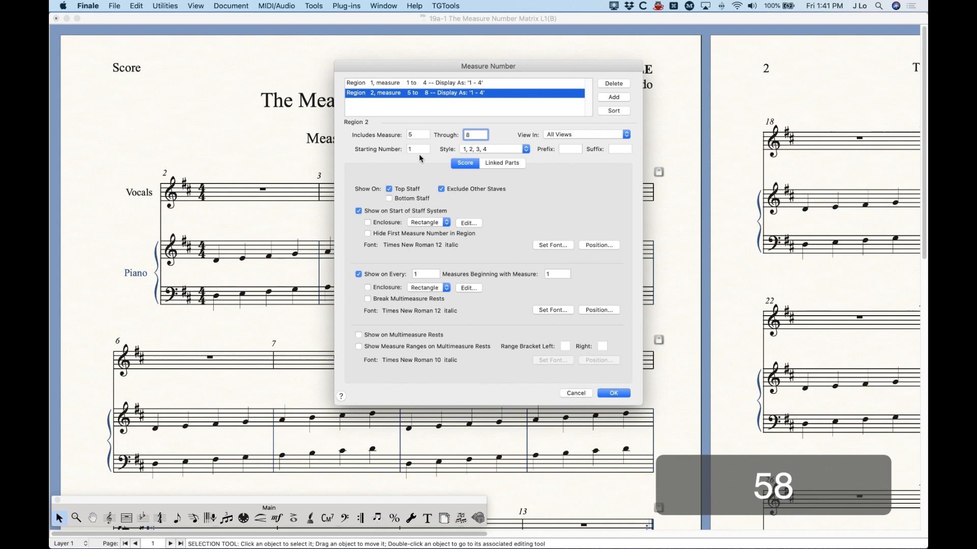
# Set region 2's starting number to 9 and apply the change to the score
pyautogui.click(418, 151)
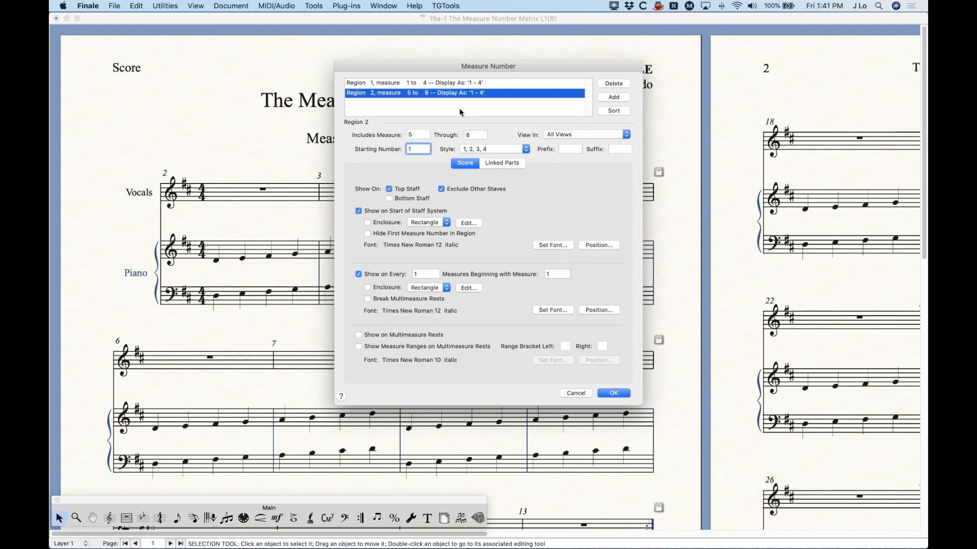
pyautogui.doubleClick(417, 149)
pyautogui.write('9')
pyautogui.click(614, 394)
pyautogui.press('Escape')
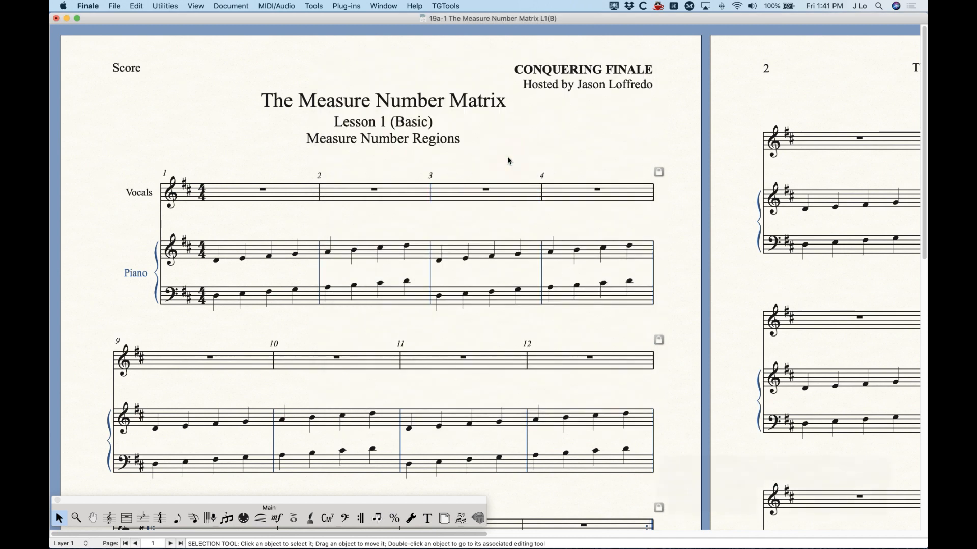
# Examine the measure numbers on the first three systems of page 1, checking the individual Vocals measures
pyautogui.click(257, 192)
pyautogui.click(375, 191)
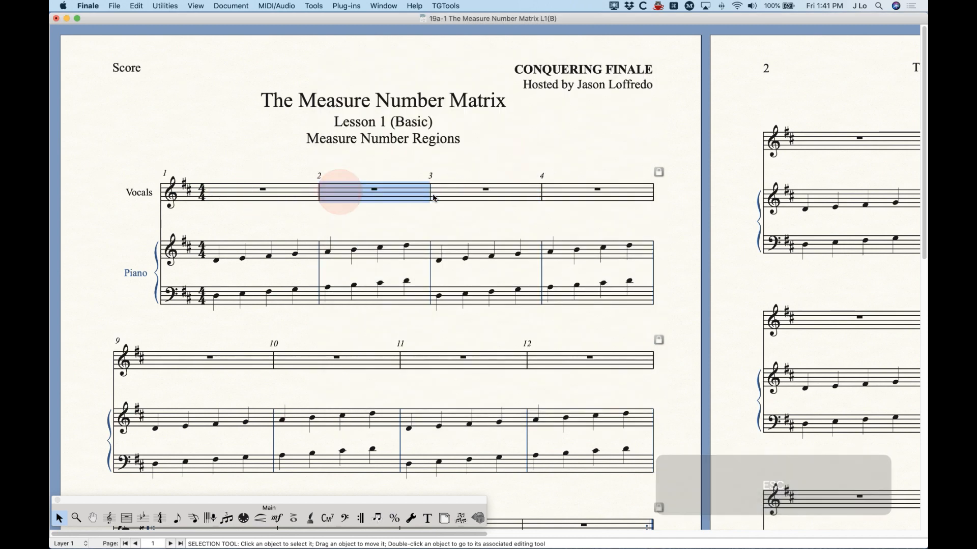
pyautogui.click(486, 191)
pyautogui.click(585, 192)
pyautogui.click(220, 273)
pyautogui.click(327, 276)
pyautogui.click(421, 280)
pyautogui.click(534, 275)
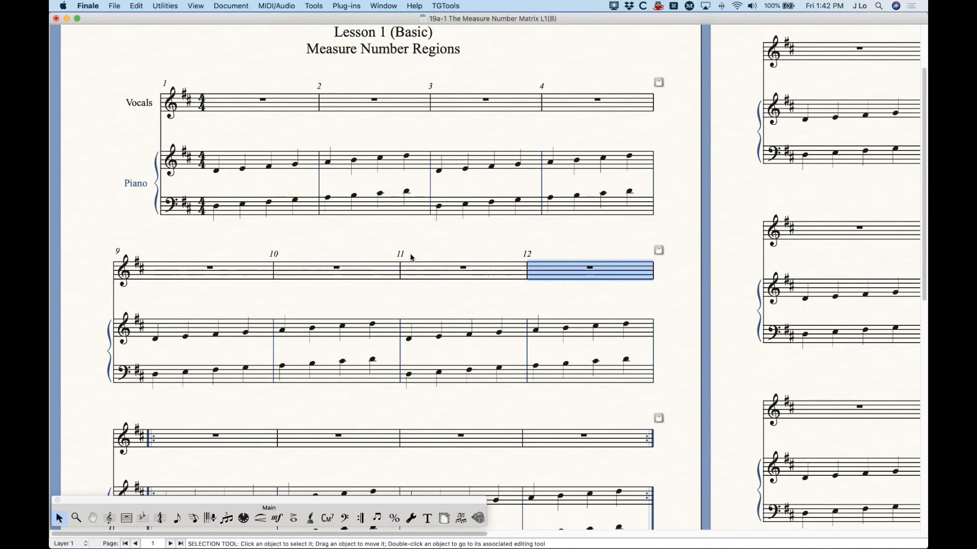
pyautogui.scroll(-5, 391, 285)
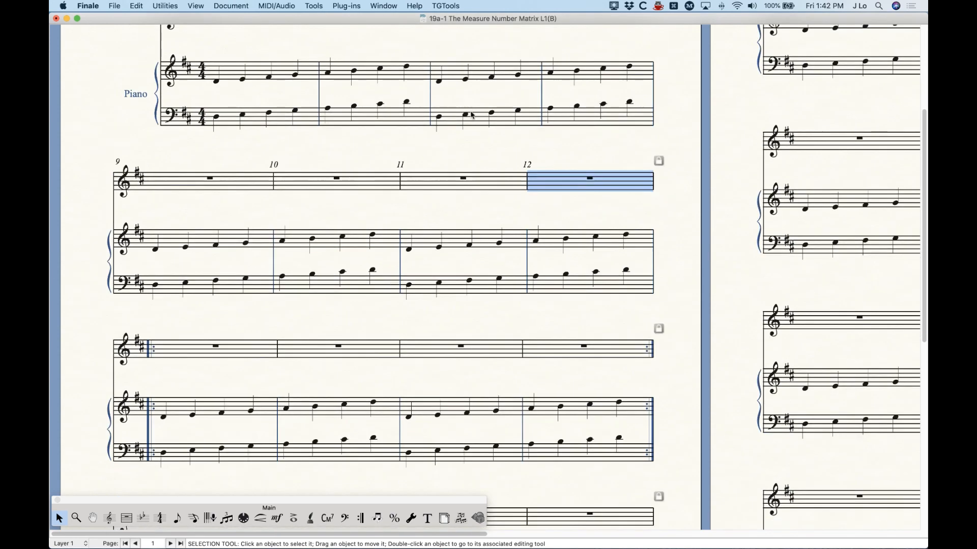
pyautogui.click(194, 355)
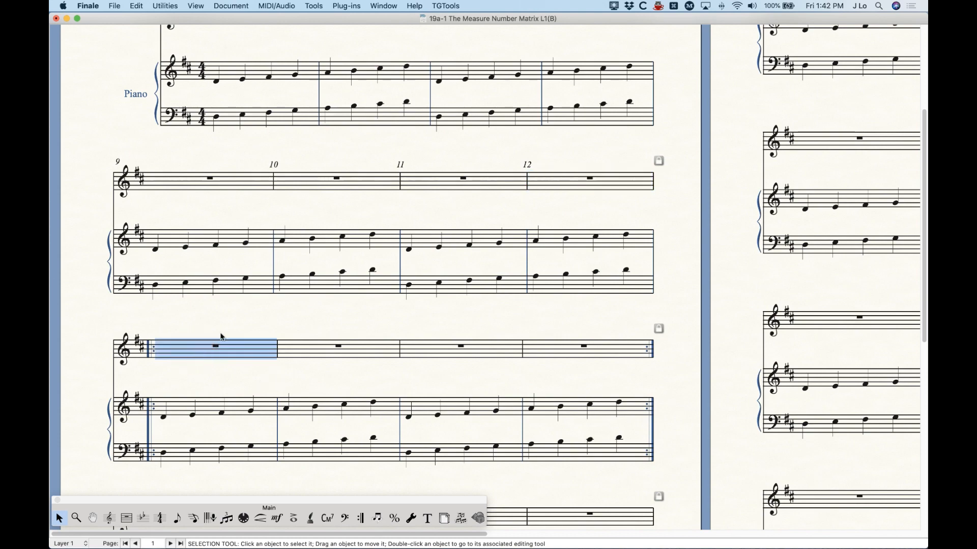
pyautogui.scroll(10, 262, 336)
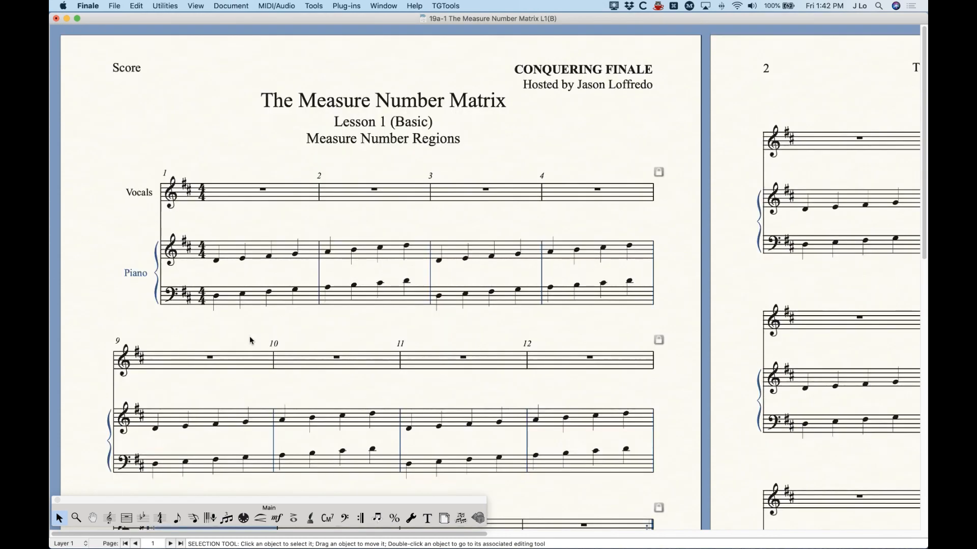
# Reopen the measure number settings, compare both regions, extend region 2 through measure 9999, and apply the change
pyautogui.hotkey('alt', 'm')
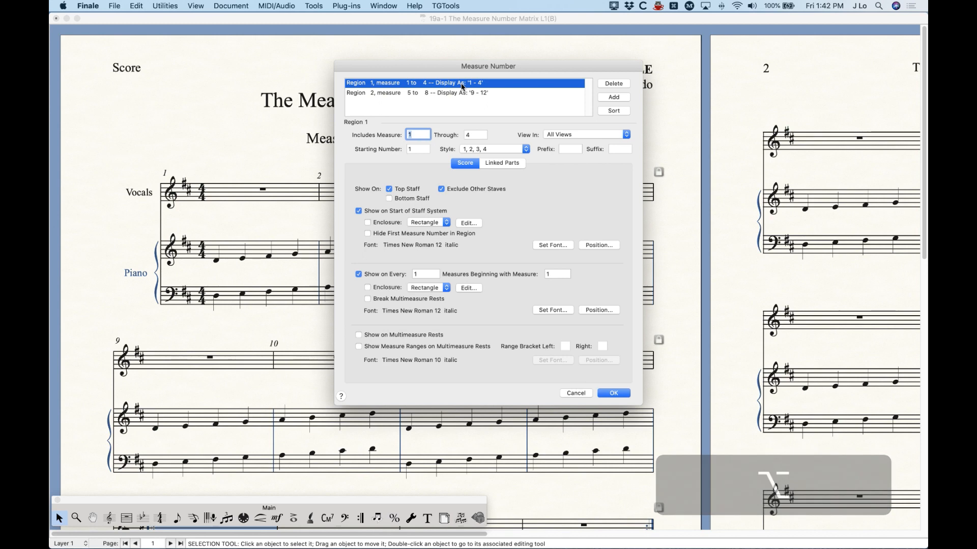
pyautogui.click(455, 94)
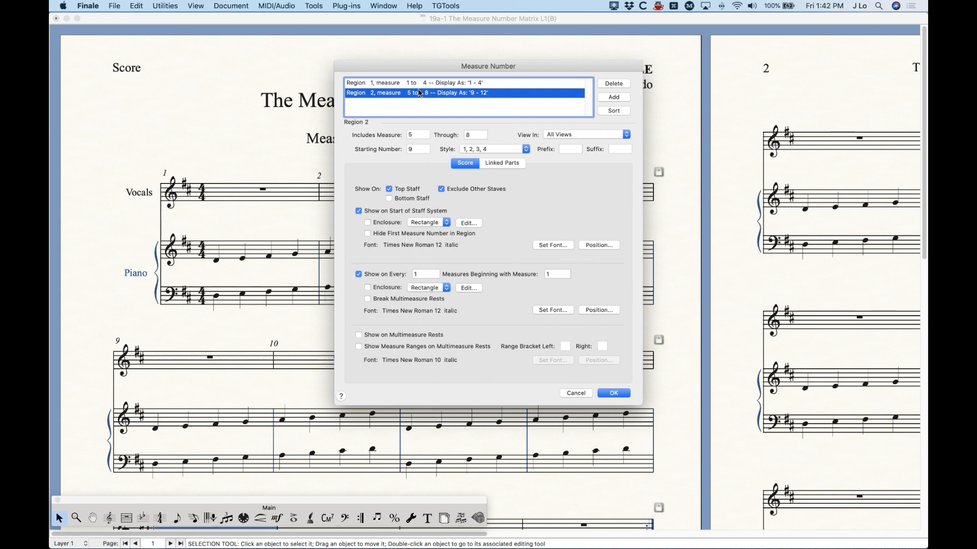
pyautogui.click(458, 84)
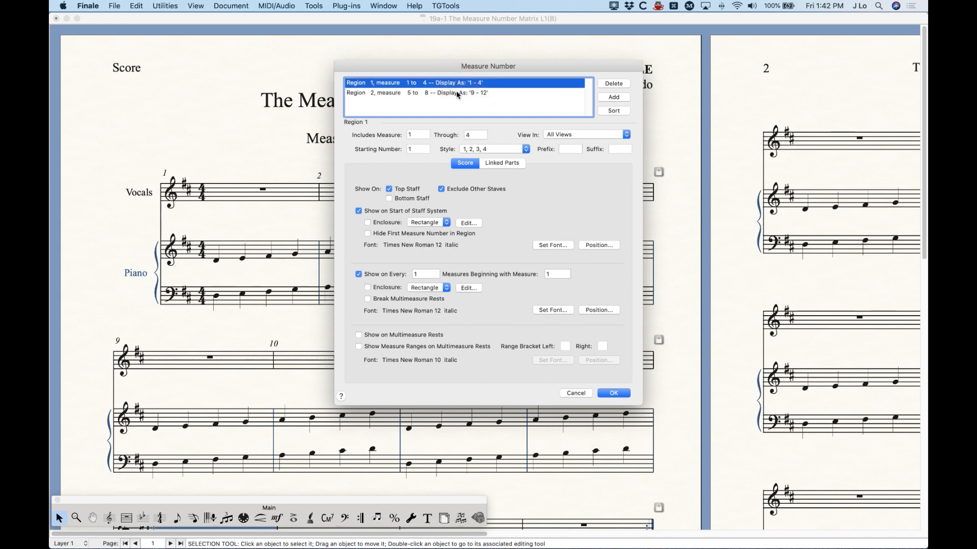
pyautogui.click(457, 93)
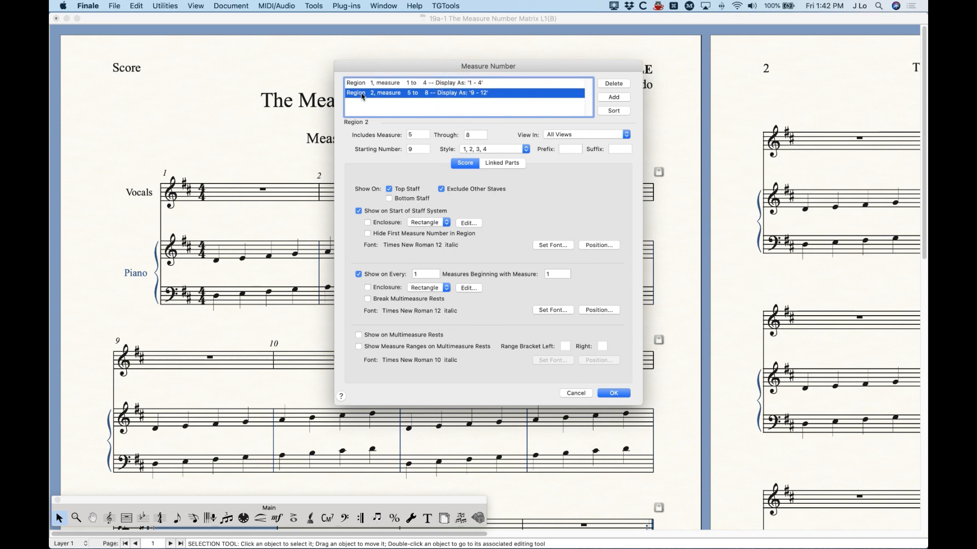
pyautogui.doubleClick(471, 135)
pyautogui.write('9999')
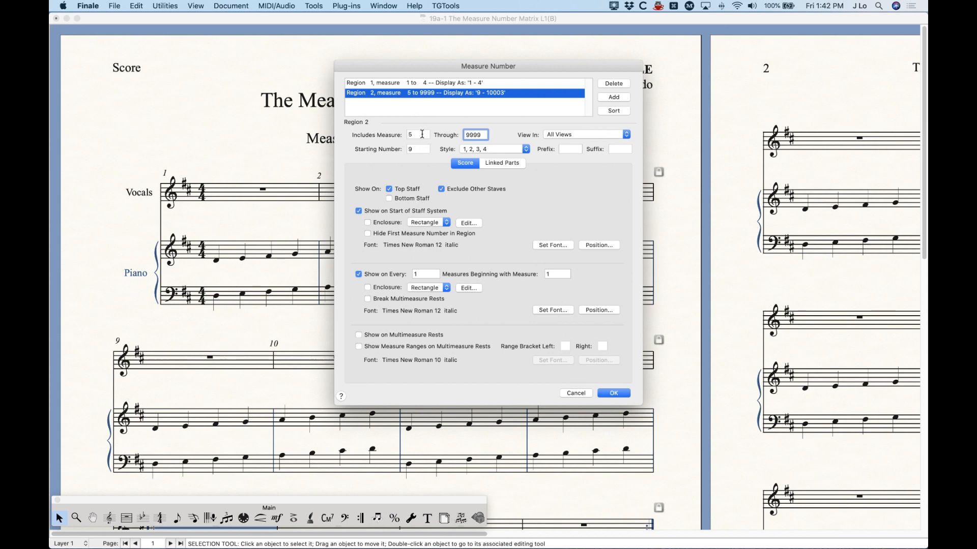
pyautogui.click(614, 393)
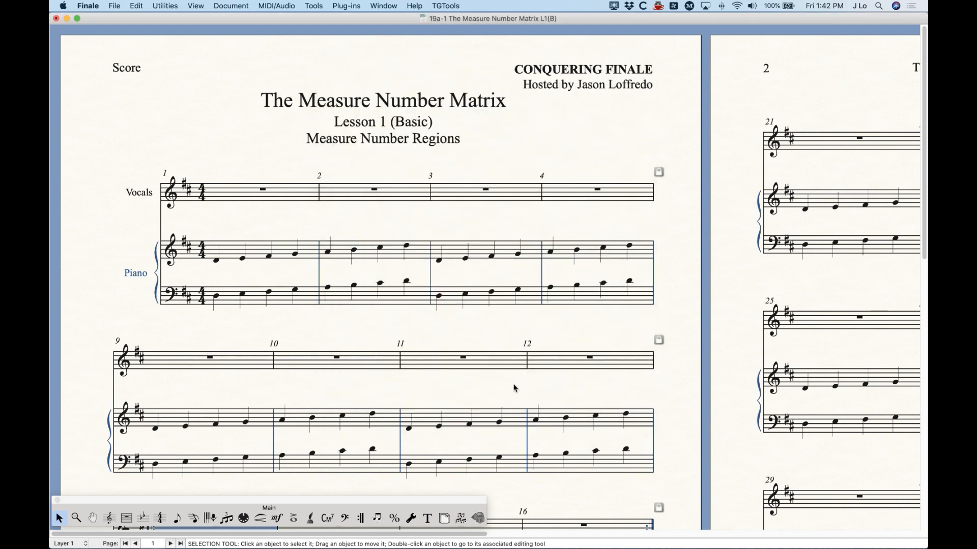
# Examine how the measure numbering continues through the remaining systems on pages 1 and 2
pyautogui.scroll(-3, 355, 362)
pyautogui.scroll(-7, 354, 362)
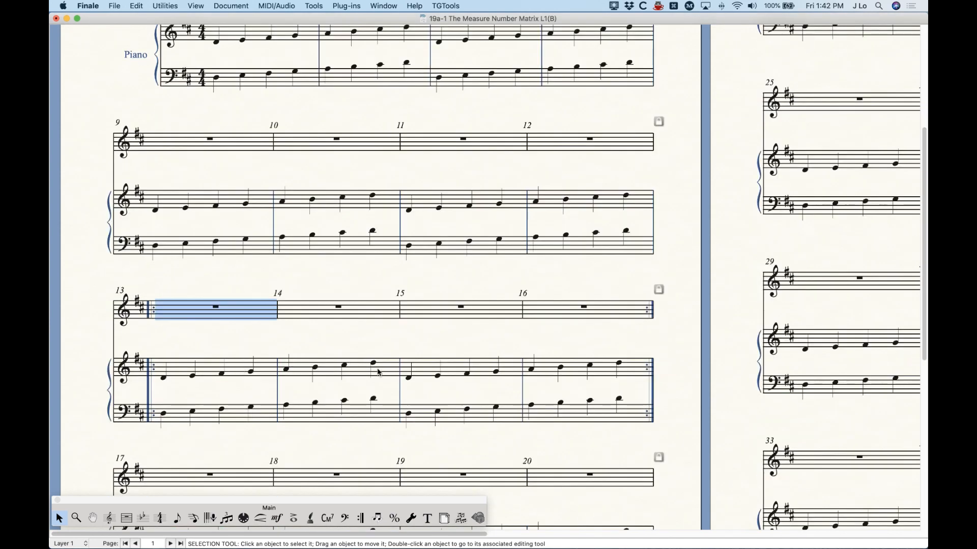
pyautogui.hscroll(10, 448, 398)
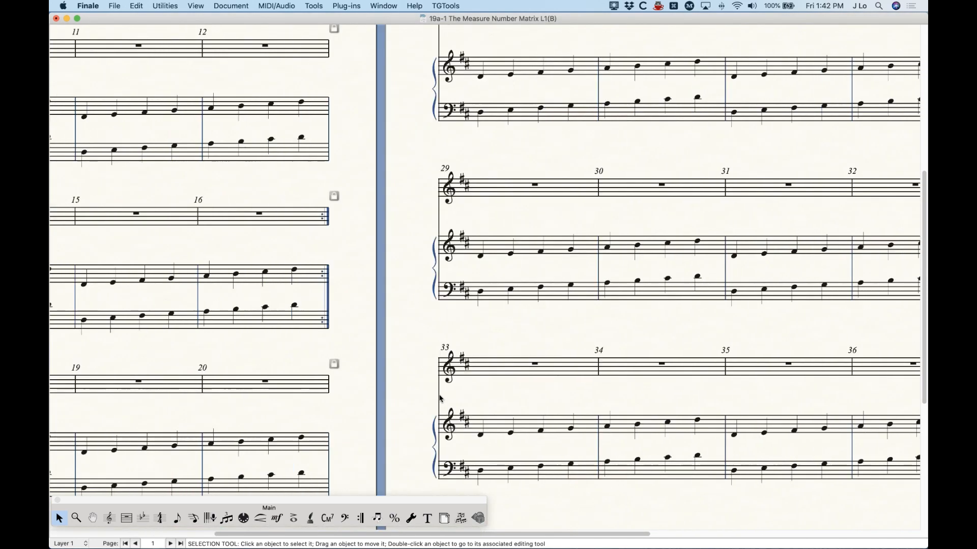
pyautogui.scroll(7, 438, 402)
pyautogui.scroll(3, 425, 400)
pyautogui.hscroll(-10, 420, 397)
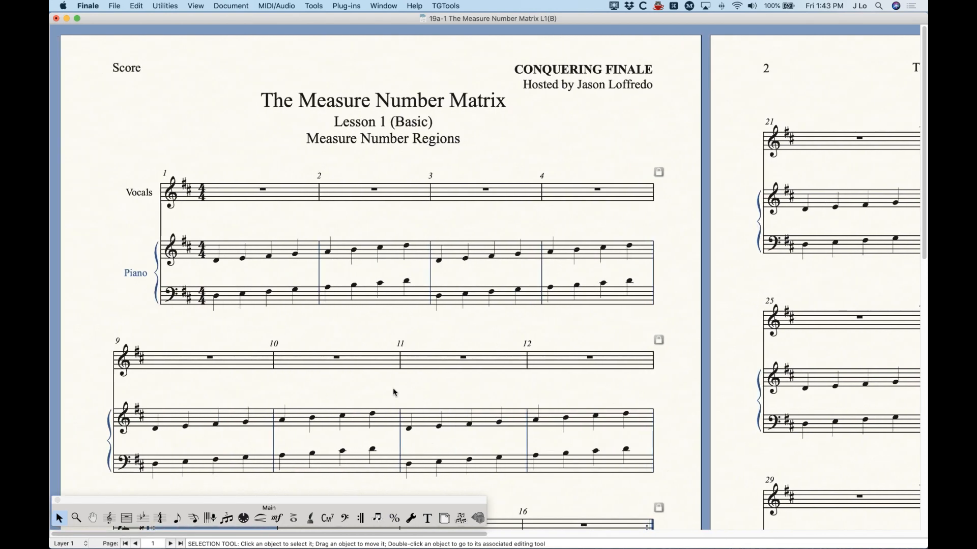
pyautogui.press('super+equal')
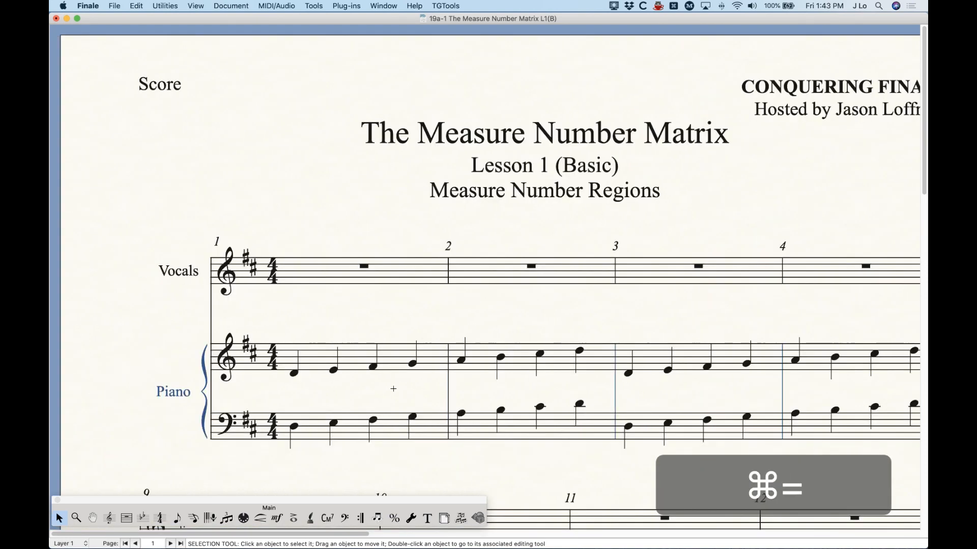
# Reopen the measure number settings and end region 2 at measure 8
pyautogui.hotkey('alt', 'm')
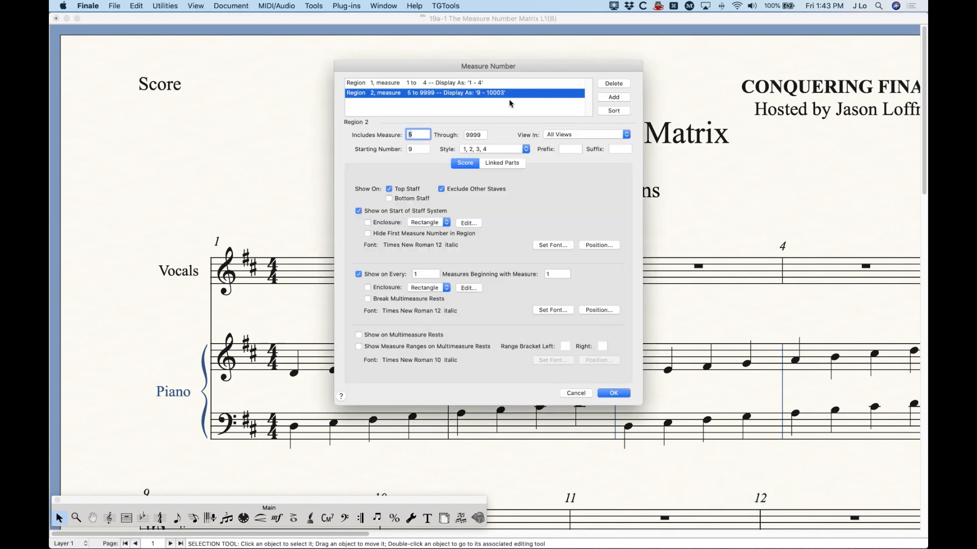
pyautogui.moveTo(529, 66); pyautogui.dragTo(512, 61)
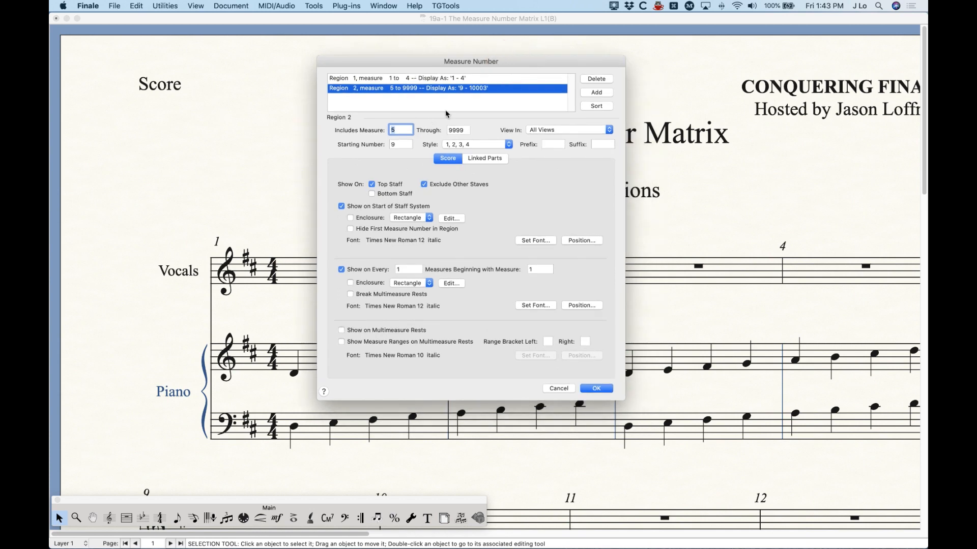
pyautogui.click(446, 129)
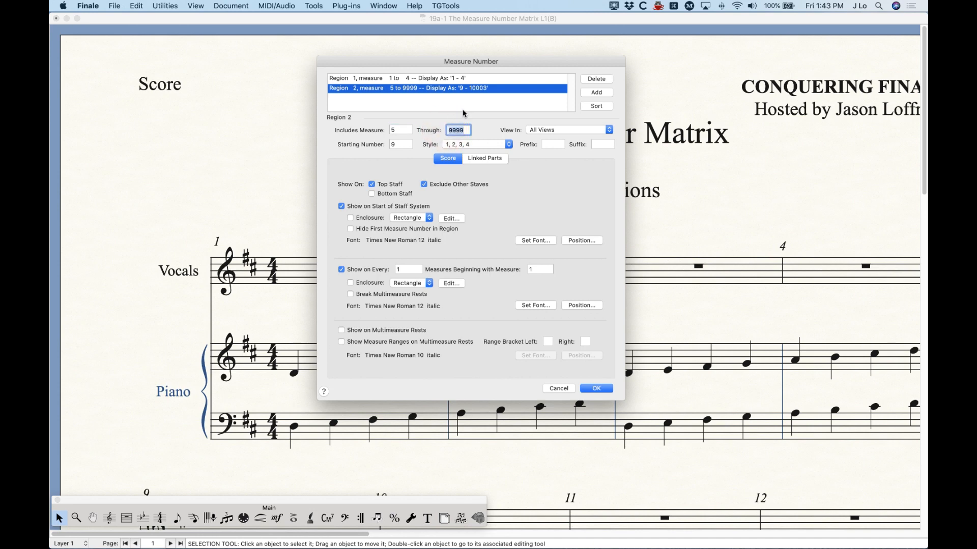
pyautogui.write('8')
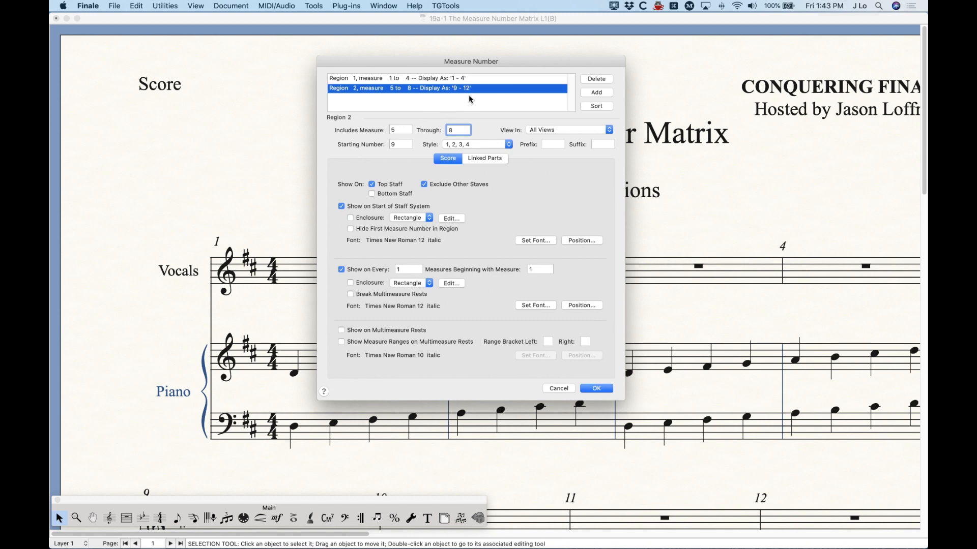
# Add a third measure number region covering measures 9 through 9999
pyautogui.click(595, 92)
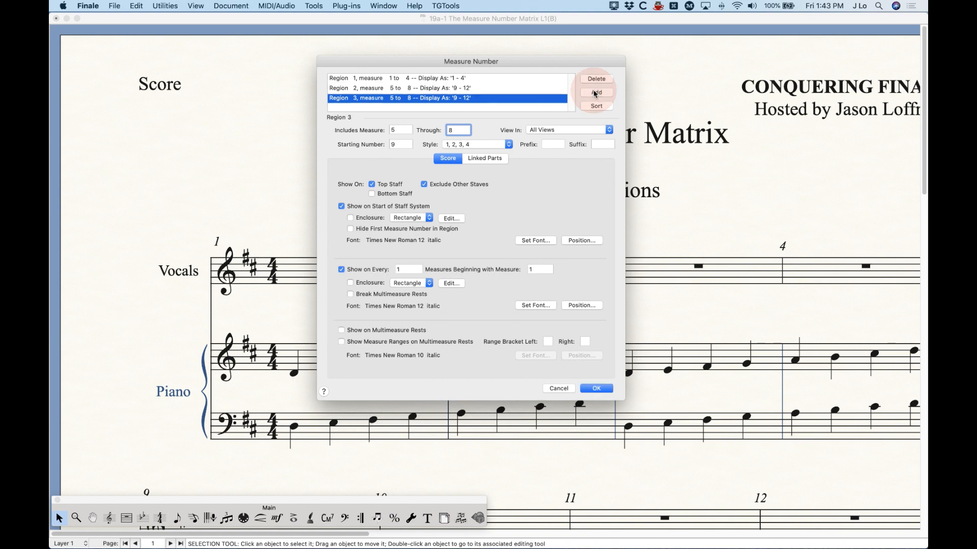
pyautogui.click(387, 128)
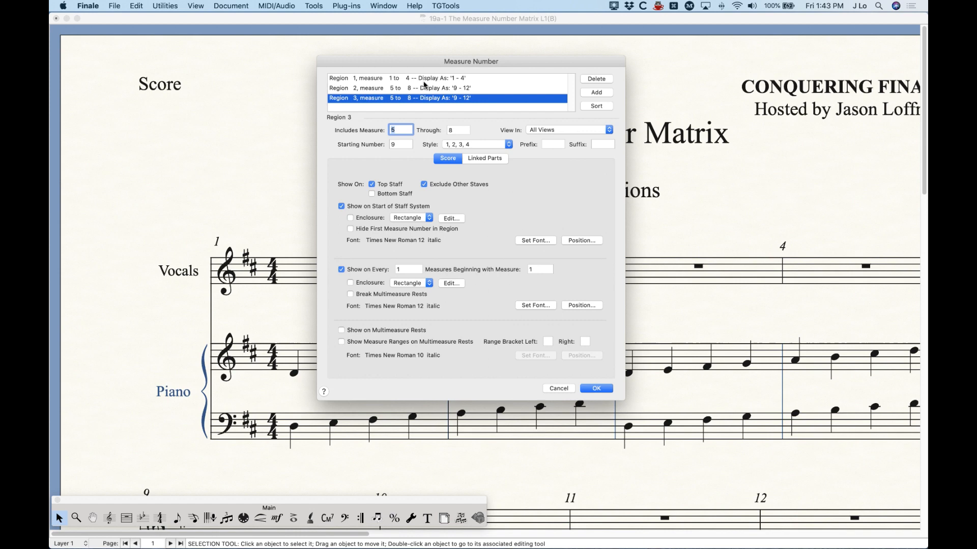
pyautogui.write('9')
pyautogui.moveTo(454, 131); pyautogui.dragTo(409, 131)
pyautogui.write('9999')
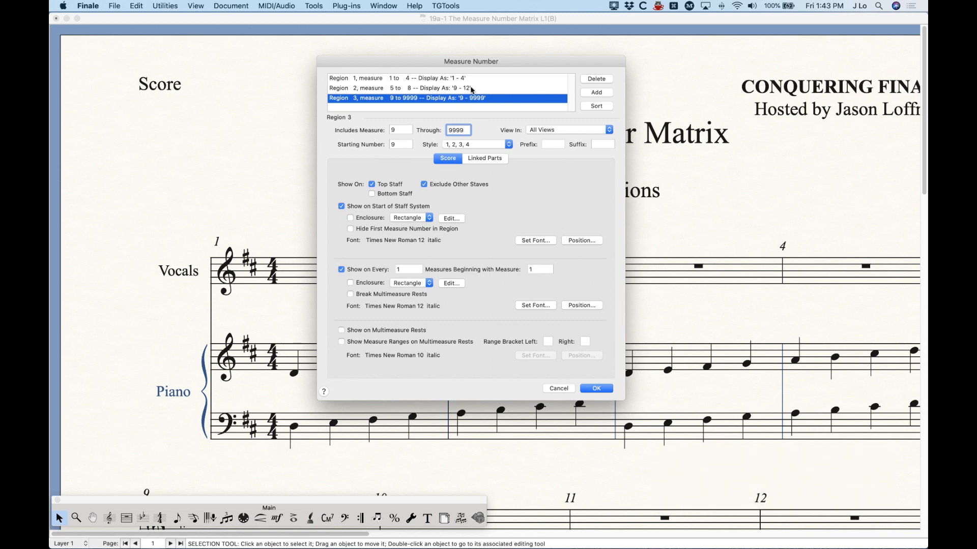
# Set region 3's starting number to 17, review all three regions, and apply the changes to the score
pyautogui.click(402, 145)
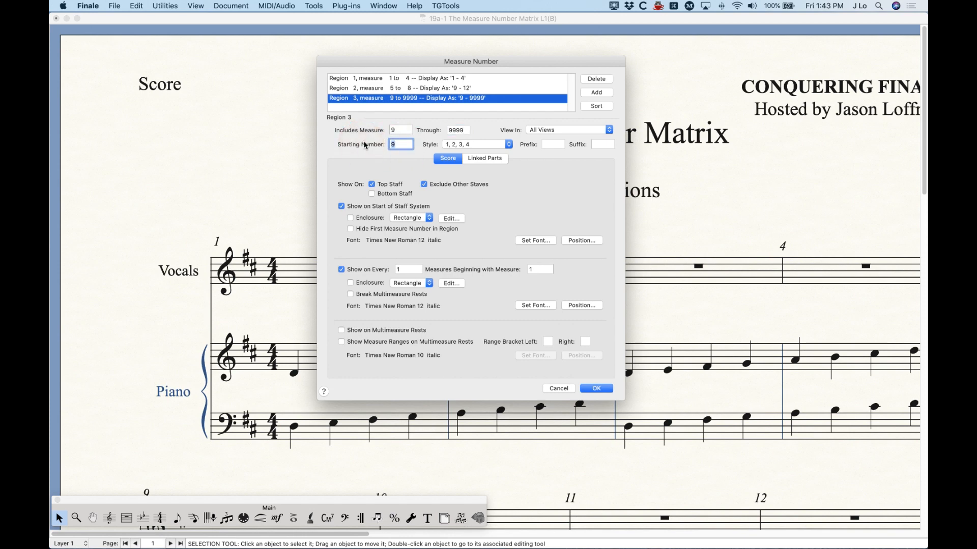
pyautogui.write('17')
pyautogui.click(396, 79)
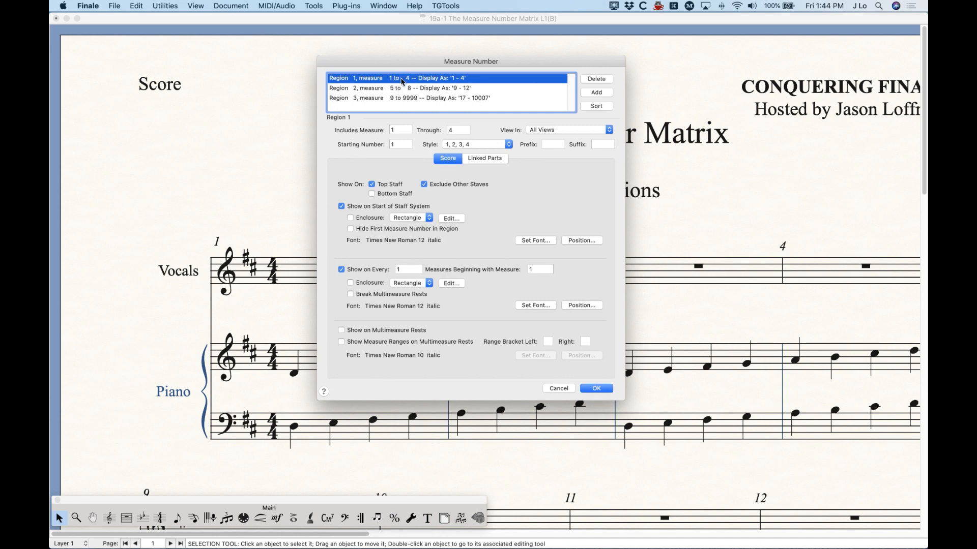
pyautogui.click(404, 88)
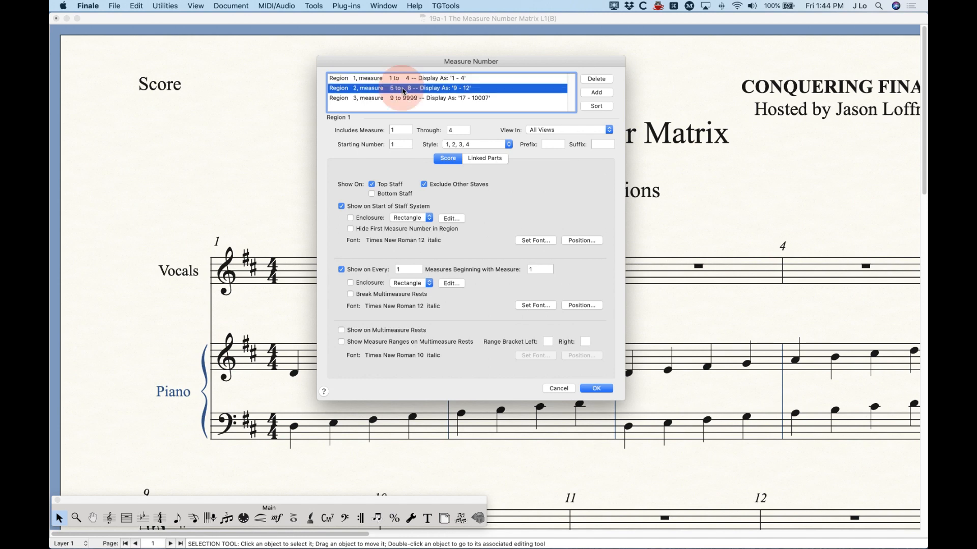
pyautogui.click(404, 98)
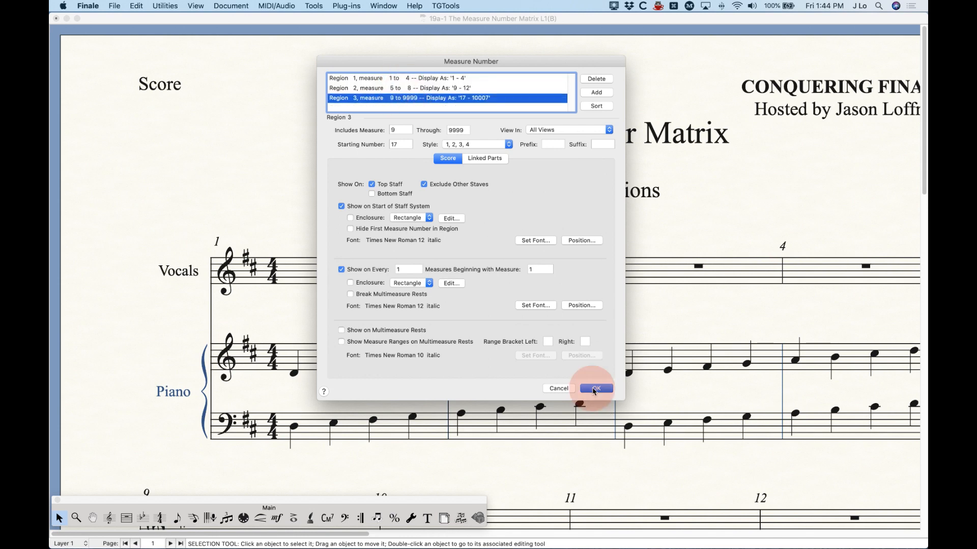
pyautogui.click(597, 388)
# Check the numbering across pages 1 and 2, then reopen the measure number settings with region 1 selected
pyautogui.press('super+minus')
pyautogui.press('super+minus')
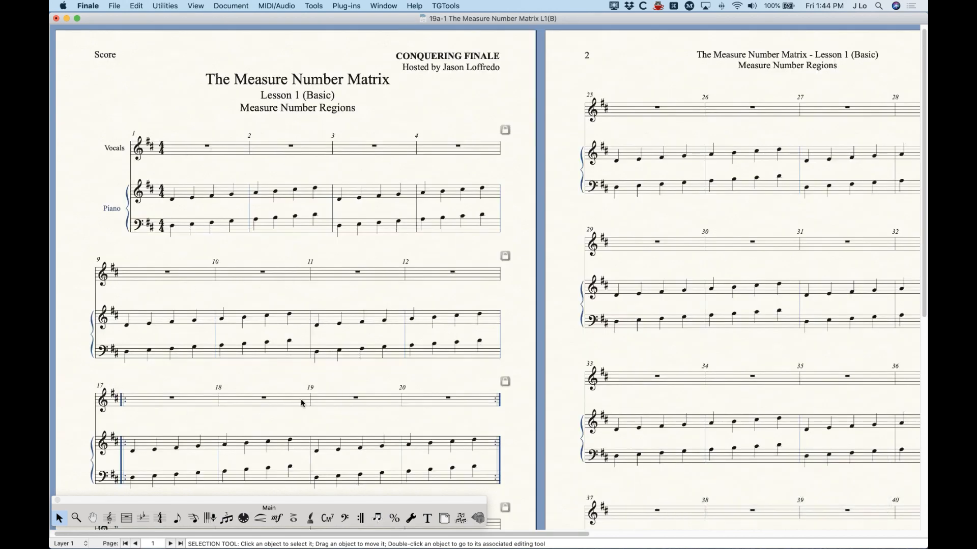
pyautogui.scroll(-5, 448, 397)
pyautogui.scroll(5, 400, 402)
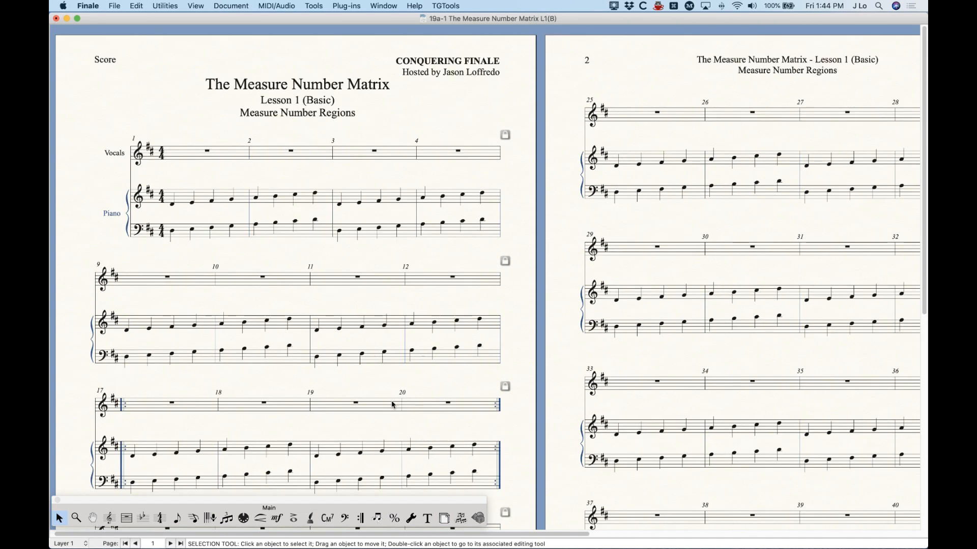
pyautogui.keyDown('alt'); pyautogui.doubleClick(389, 404); pyautogui.keyUp('alt')
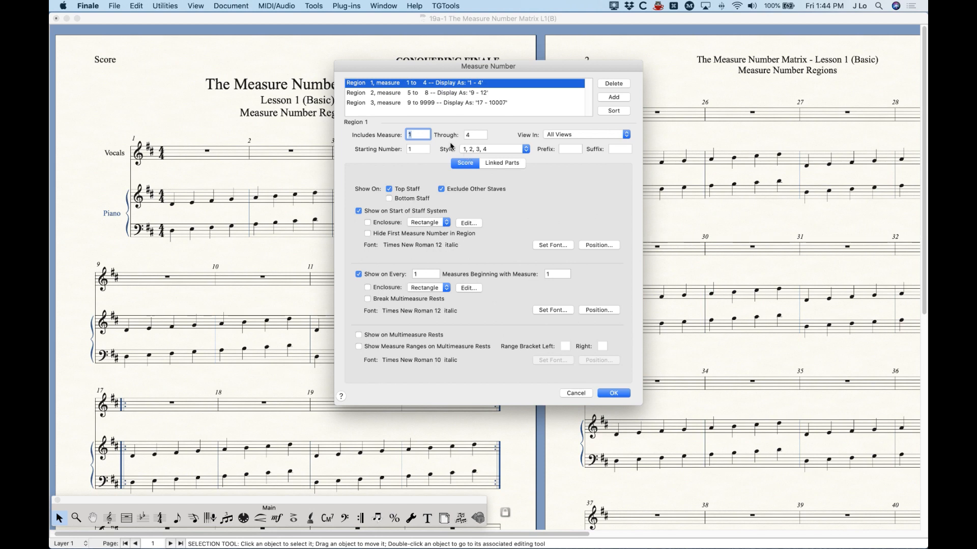
pyautogui.click(400, 84)
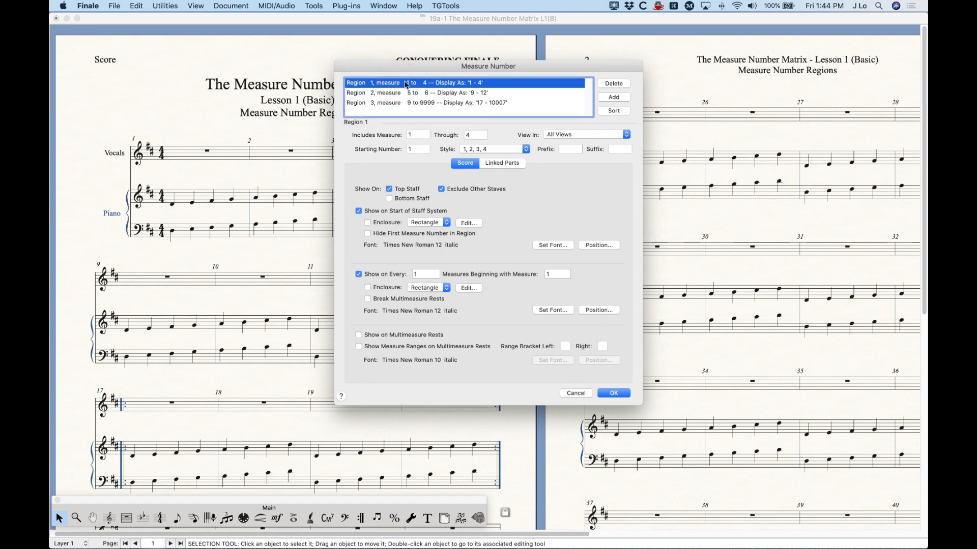
# Extend region 1 through measure 6, apply the change, and examine the overlapping numbers at the start of the second system
pyautogui.click(450, 136)
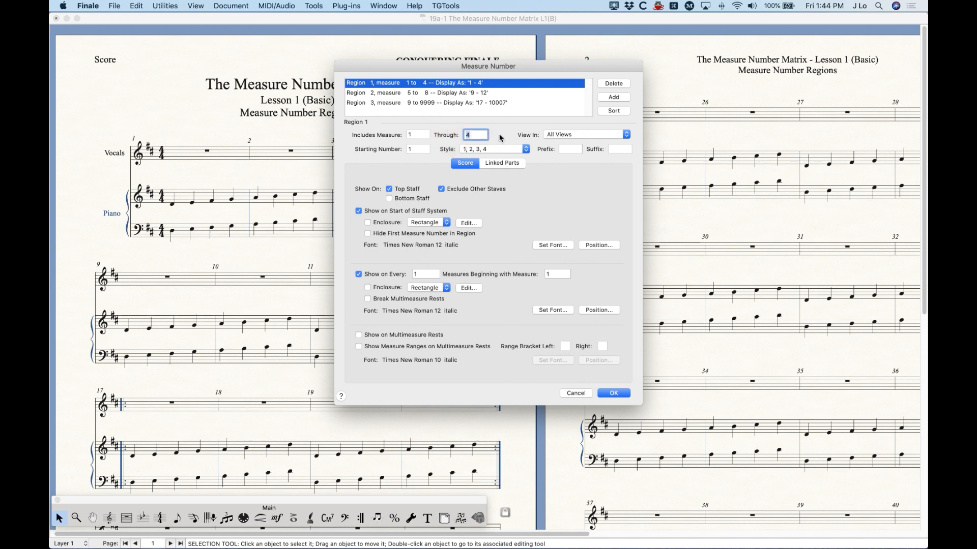
pyautogui.write('6')
pyautogui.click(615, 393)
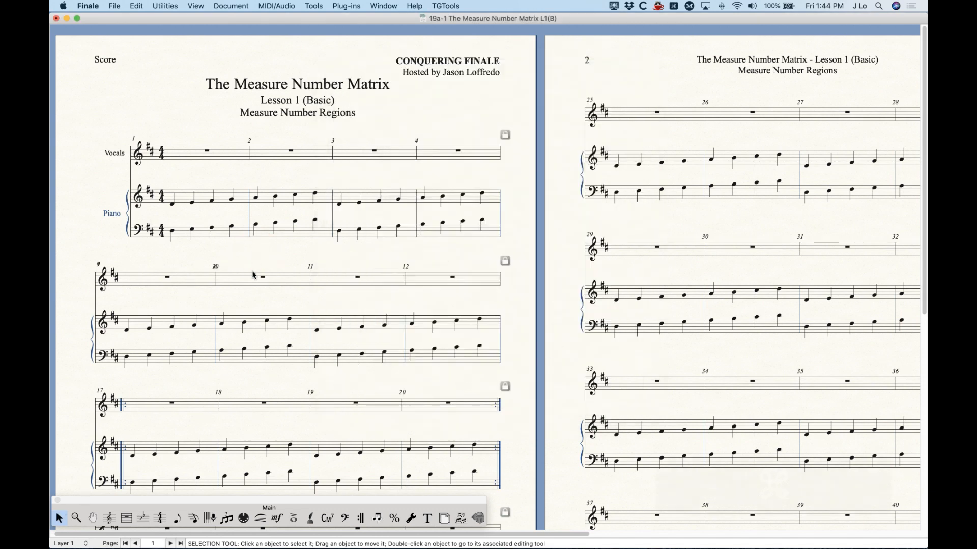
pyautogui.press('super+equal')
pyautogui.press('super+equal')
pyautogui.scroll(-5, 264, 383)
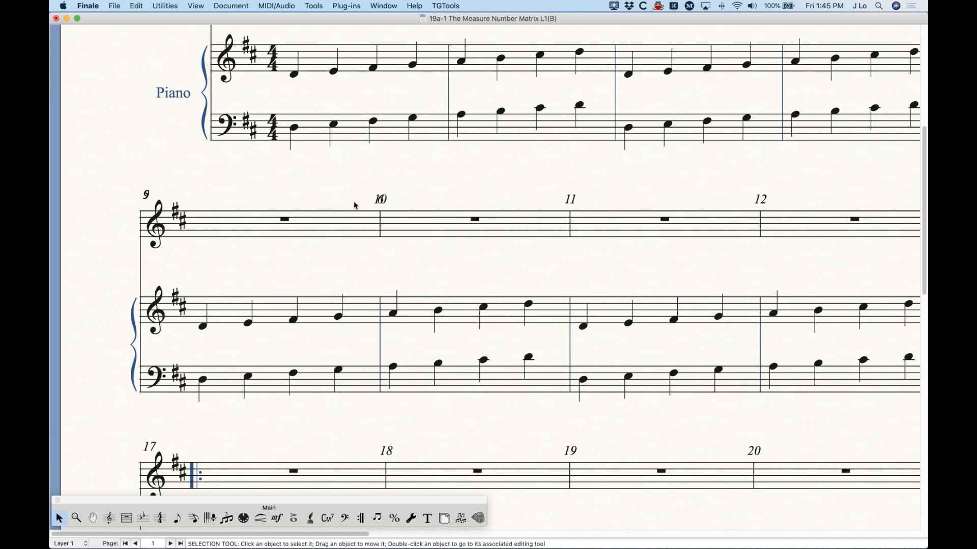
pyautogui.press('super+minus')
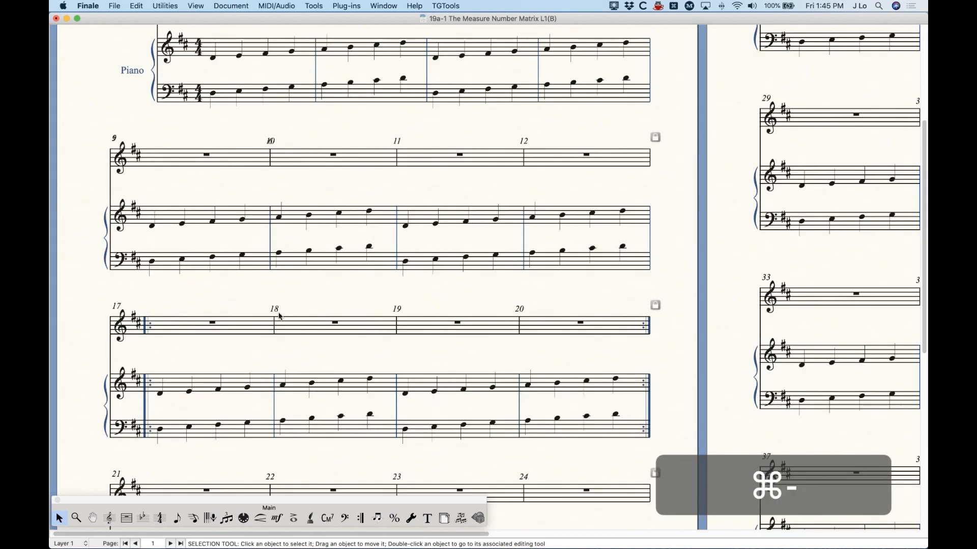
pyautogui.press('super+minus')
# Reopen the measure number settings, end region 1 at measure 4, and compare its range with region 2
pyautogui.hotkey('alt', 'm')
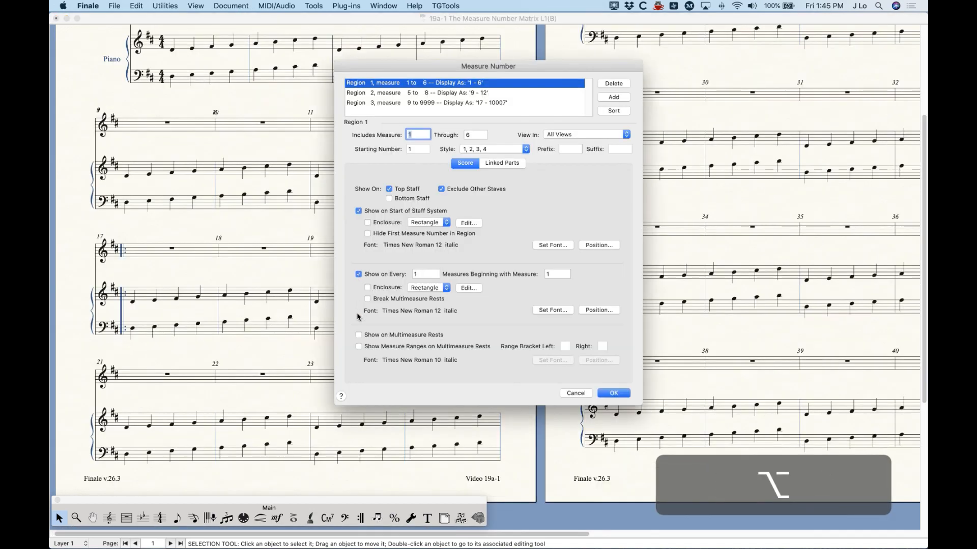
pyautogui.click(467, 135)
pyautogui.write('4')
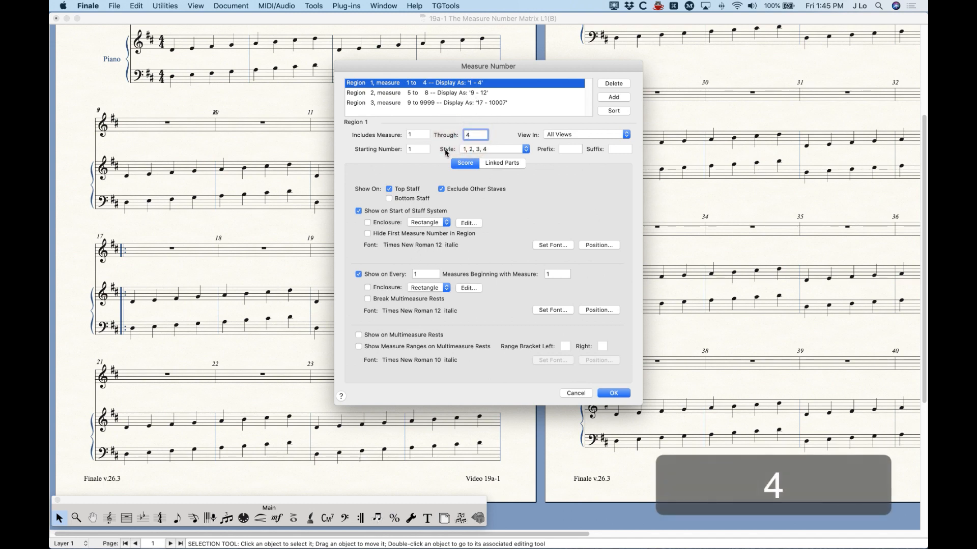
pyautogui.click(429, 93)
pyautogui.click(442, 83)
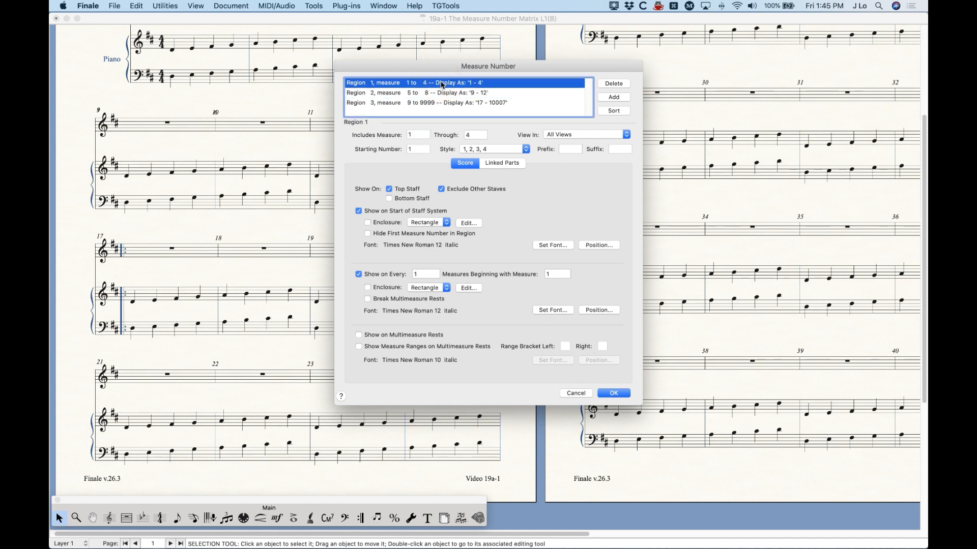
# Make region 2 start at measure 7 and apply the change to the score
pyautogui.click(418, 93)
pyautogui.click(425, 138)
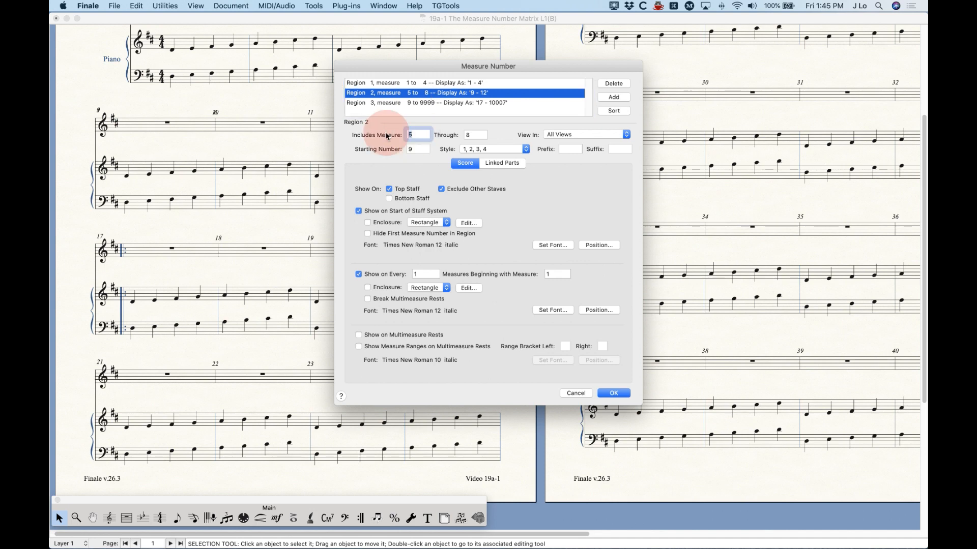
pyautogui.write('7')
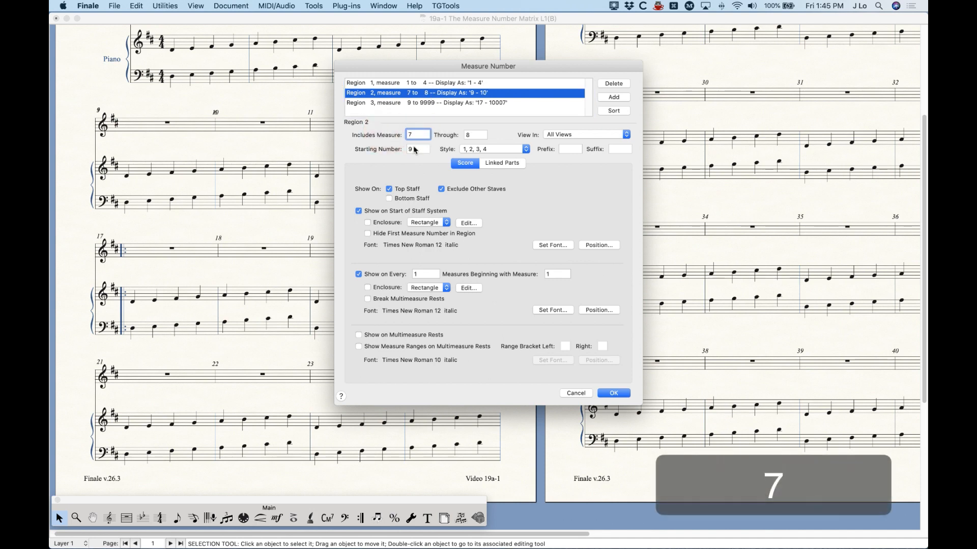
pyautogui.click(611, 393)
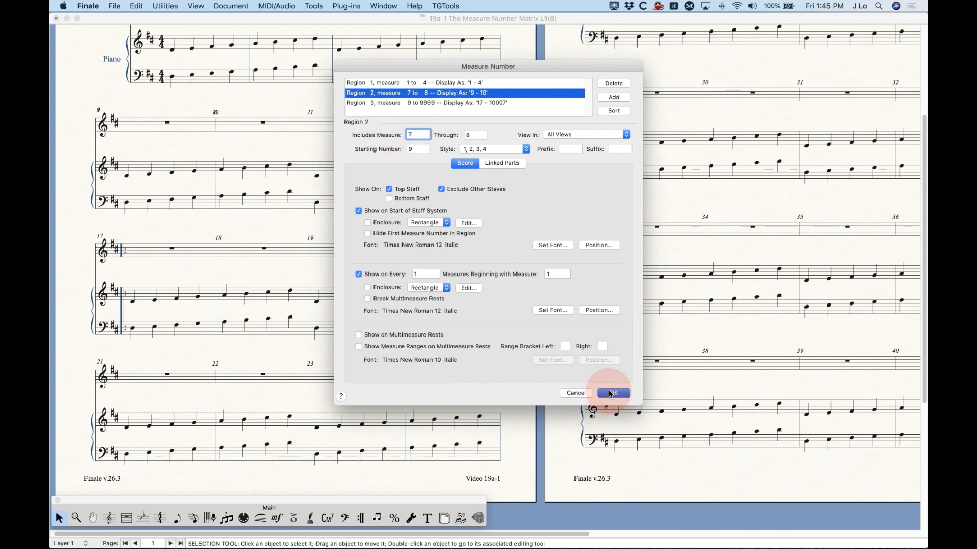
# Check the numbering of the first two systems by selecting individual measures in the Vocals staff
pyautogui.scroll(3, 213, 189)
pyautogui.click(166, 208)
pyautogui.click(266, 214)
pyautogui.click(149, 212)
pyautogui.click(261, 215)
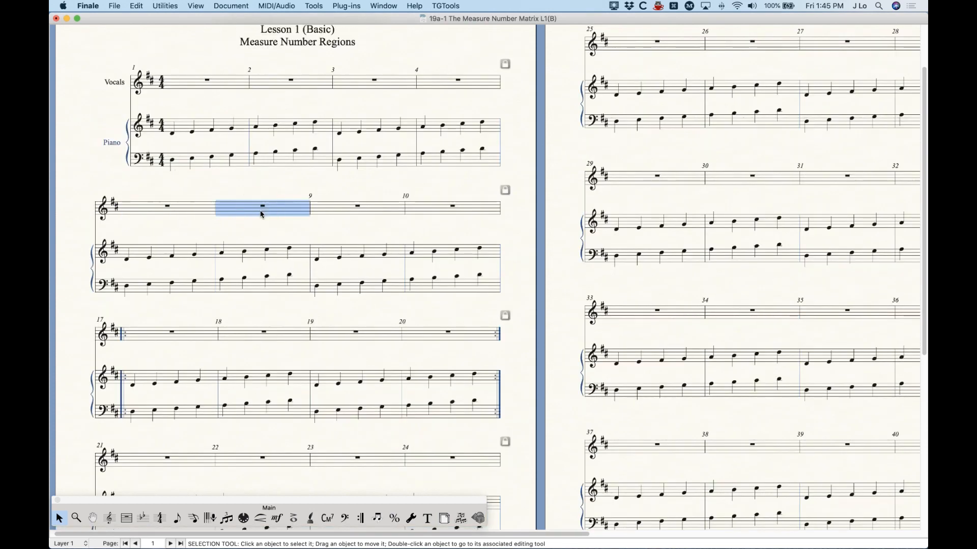
pyautogui.click(300, 80)
pyautogui.click(366, 82)
pyautogui.click(460, 80)
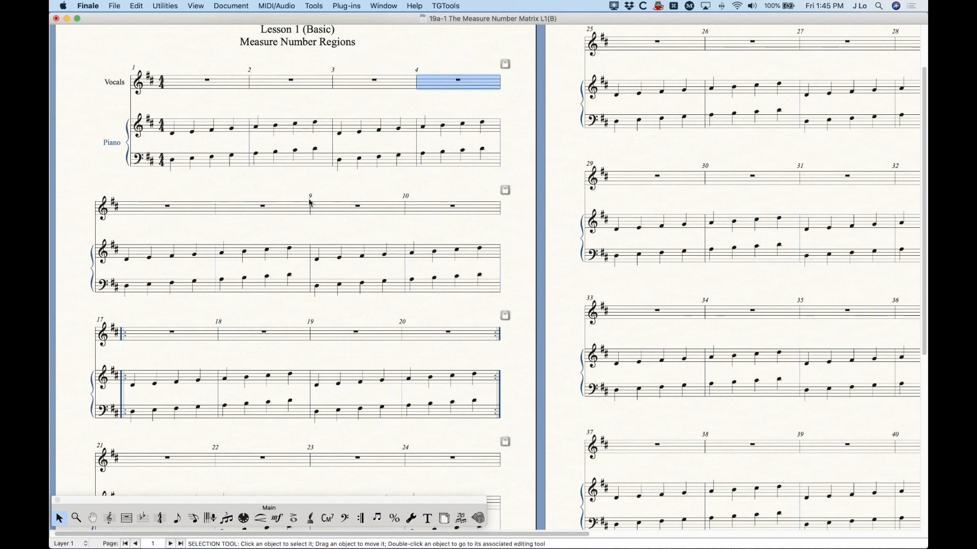
pyautogui.click(356, 203)
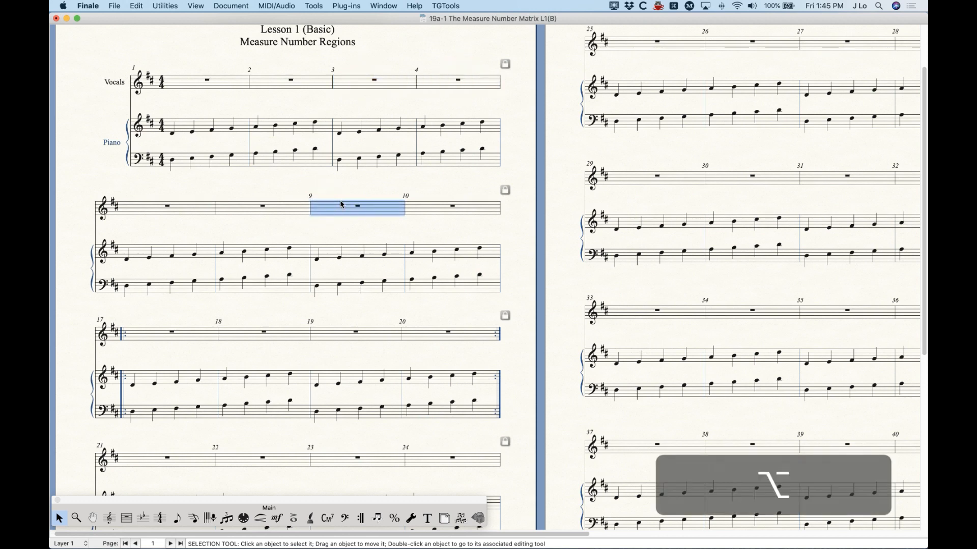
# Reopen the measure number settings, make region 2 start at measure 5, and apply the change
pyautogui.hotkey('alt', 'm')
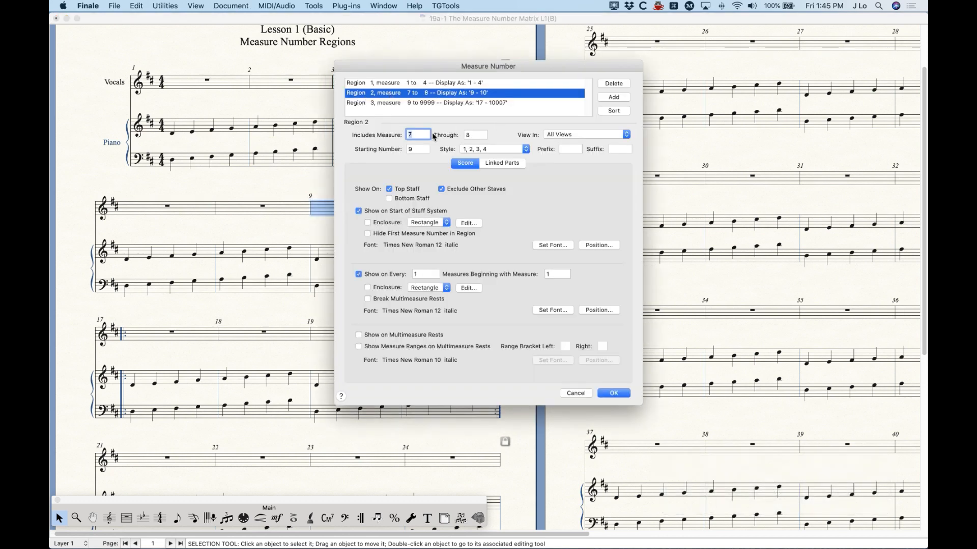
pyautogui.write('5')
pyautogui.click(612, 394)
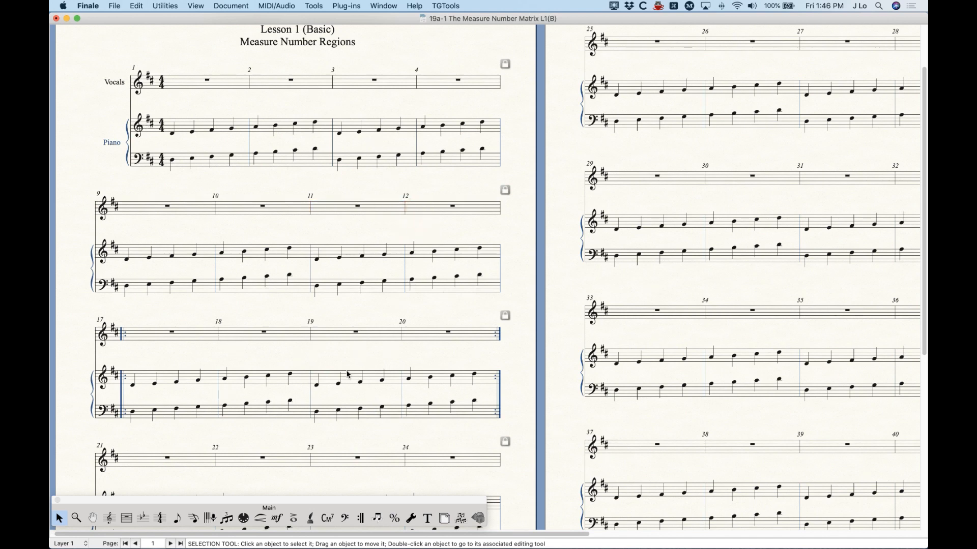
# Examine the numbering in the last two systems of page 2, selecting Vocals measures 36 and 37
pyautogui.moveTo(275, 533); pyautogui.dragTo(499, 534)
pyautogui.scroll(-5, 551, 391)
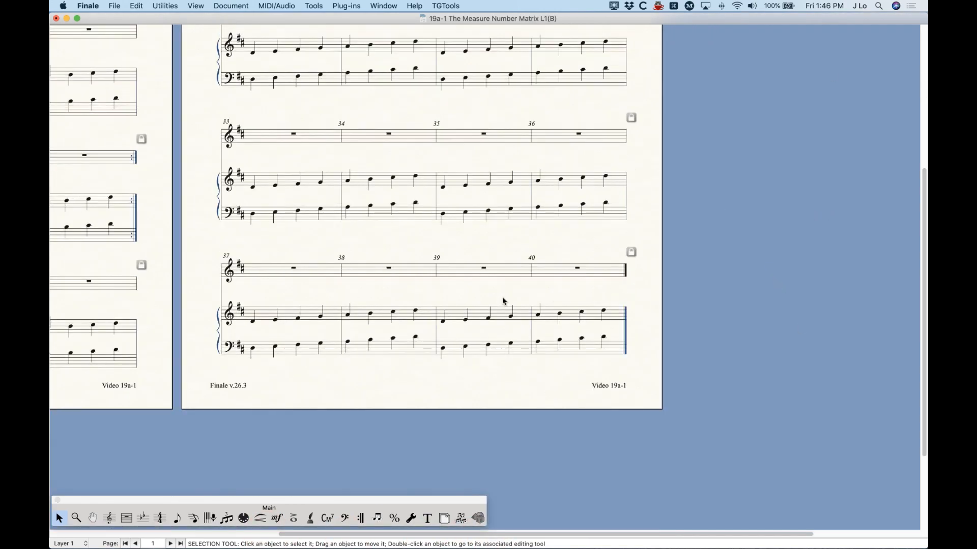
pyautogui.scroll(-1, 585, 178)
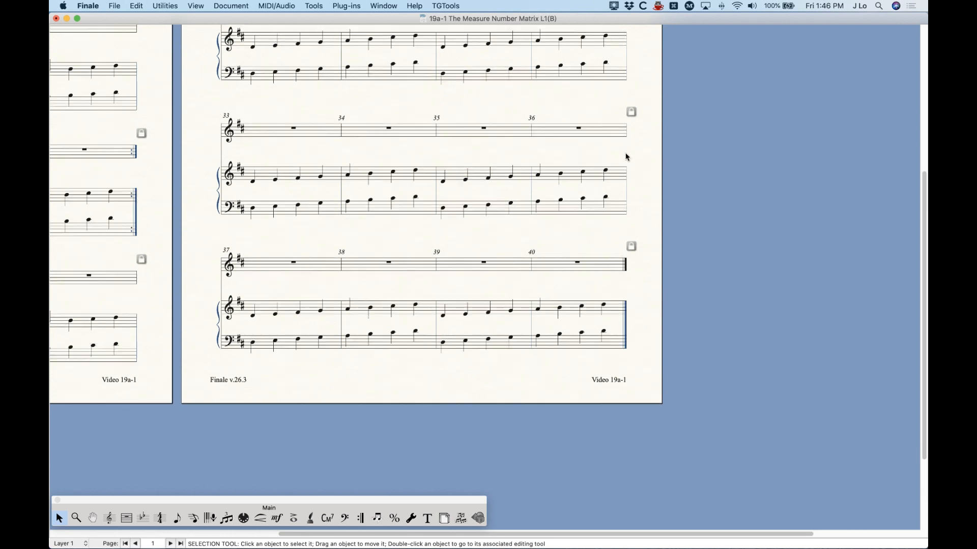
pyautogui.click(557, 134)
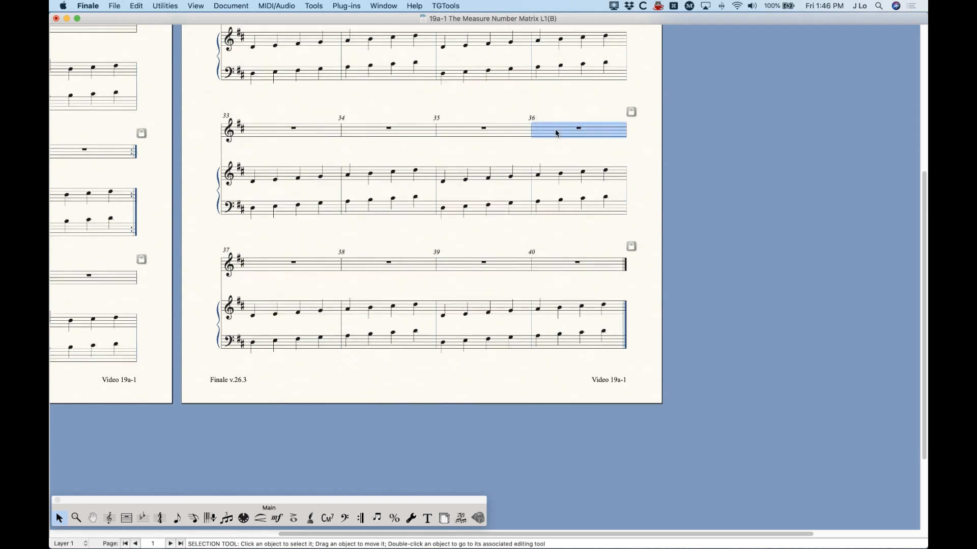
pyautogui.click(289, 267)
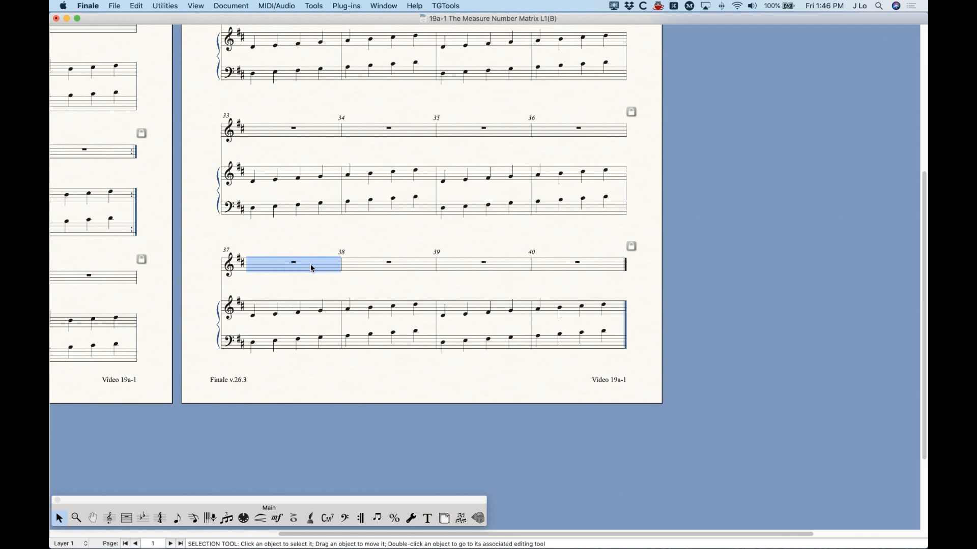
pyautogui.scroll(3, 337, 298)
pyautogui.scroll(-1, 484, 290)
pyautogui.click(290, 328)
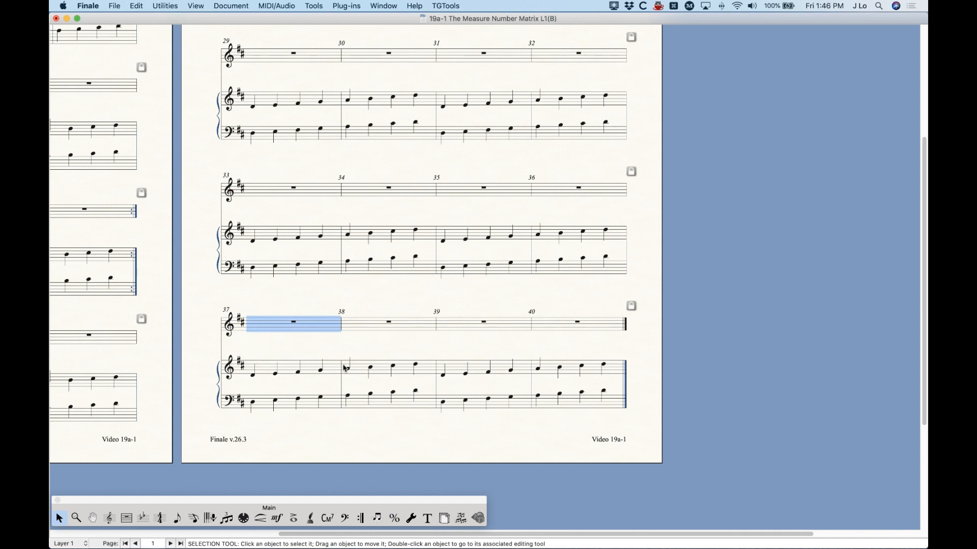
# Compare the measure numbers on page 1 with those in the final system of page 2
pyautogui.scroll(3, 480, 363)
pyautogui.hscroll(-5, 471, 359)
pyautogui.hscroll(-10, 471, 360)
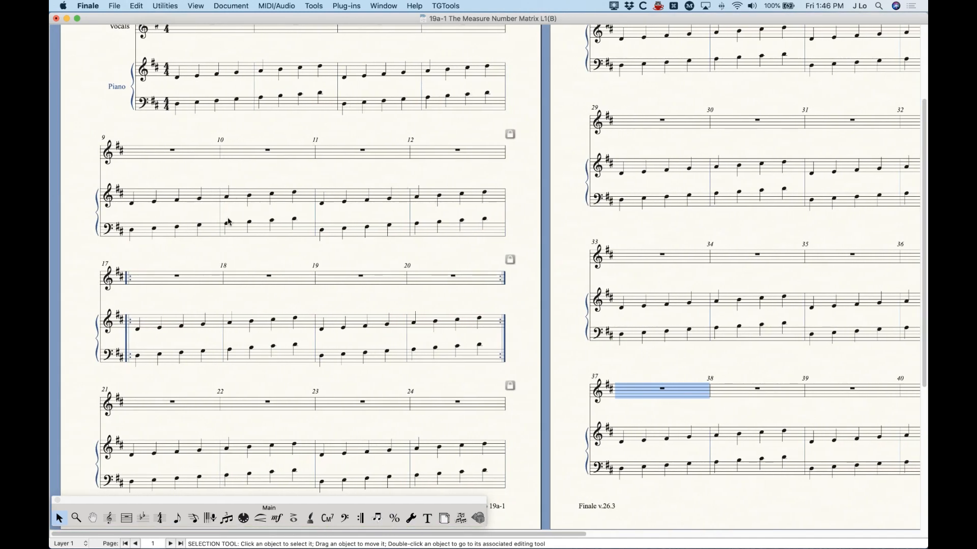
pyautogui.hscroll(7, 588, 394)
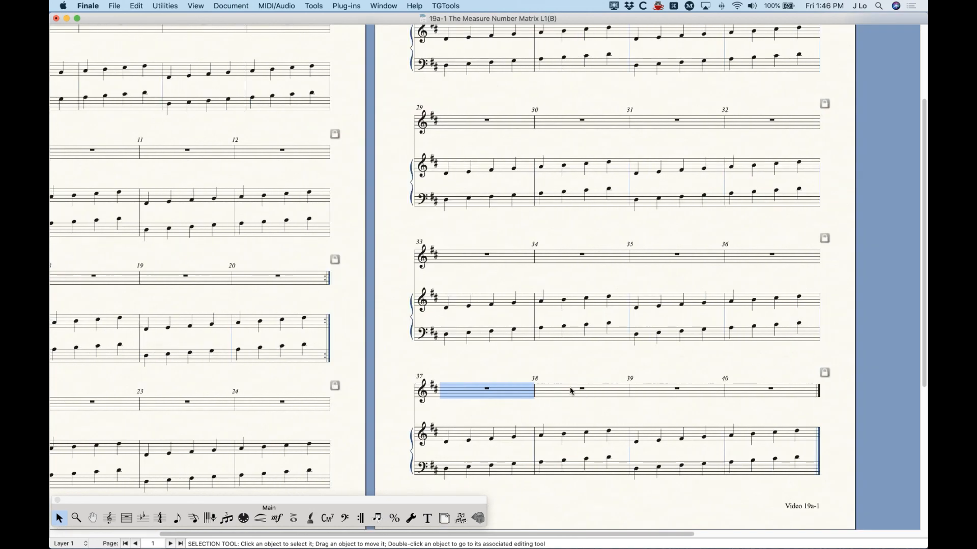
pyautogui.scroll(-2, 483, 340)
pyautogui.click(483, 340)
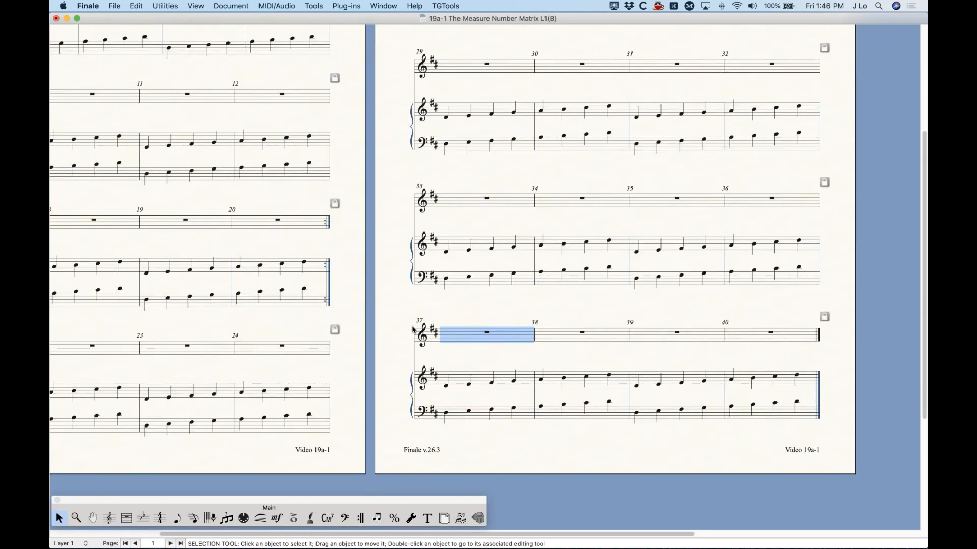
pyautogui.scroll(4, 384, 323)
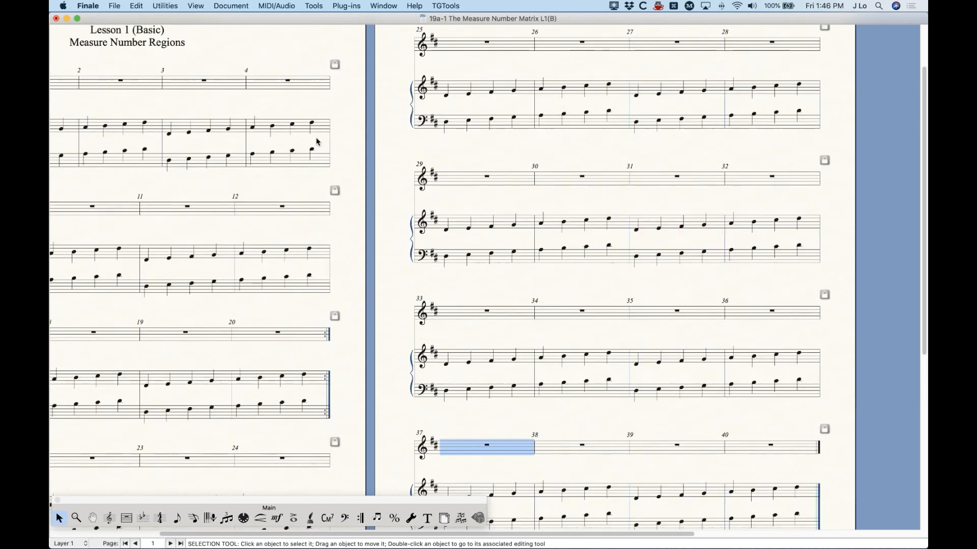
pyautogui.scroll(-3, 387, 324)
pyautogui.hscroll(1, 416, 329)
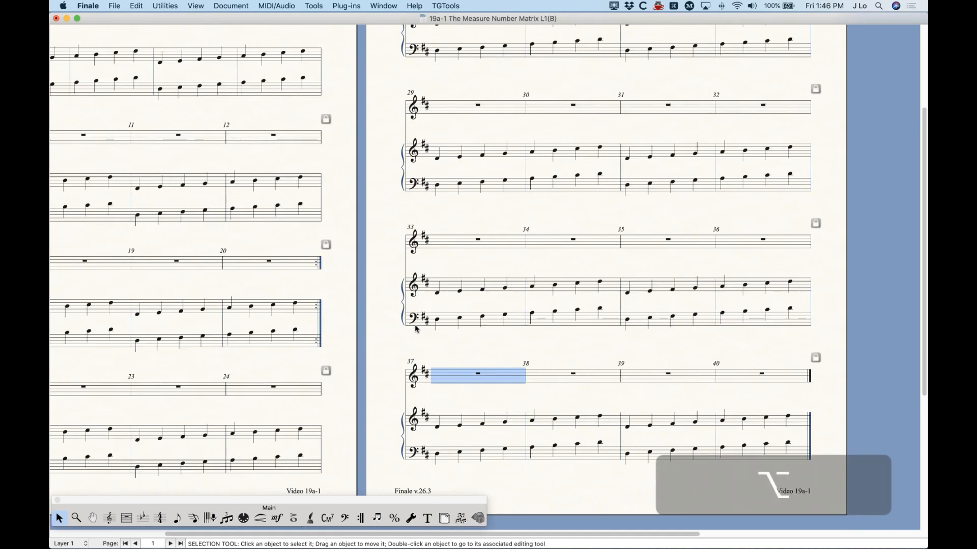
# Review region 3's measure number settings, close them without changes, and bring both pages back into view
pyautogui.hotkey('alt', 'm')
pyautogui.moveTo(483, 66); pyautogui.dragTo(619, 18)
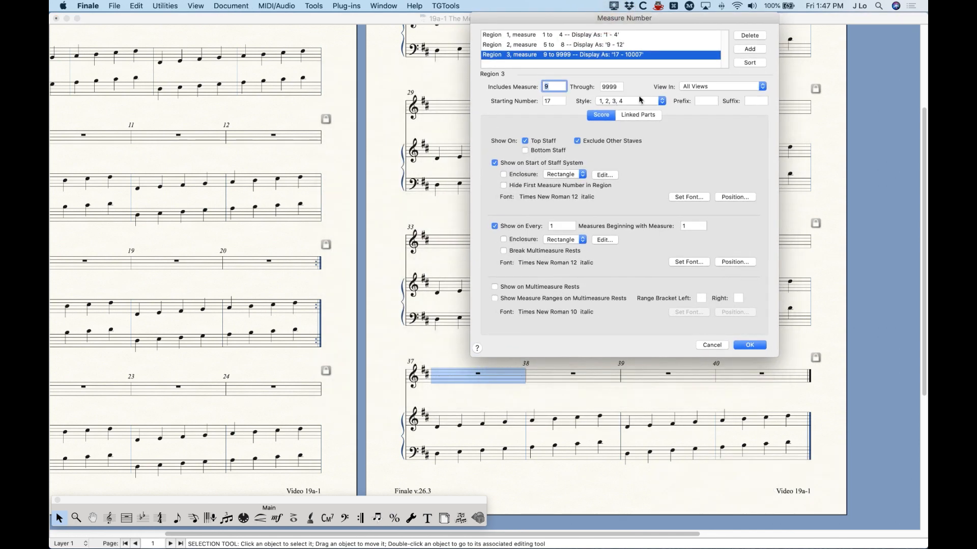
pyautogui.click(706, 345)
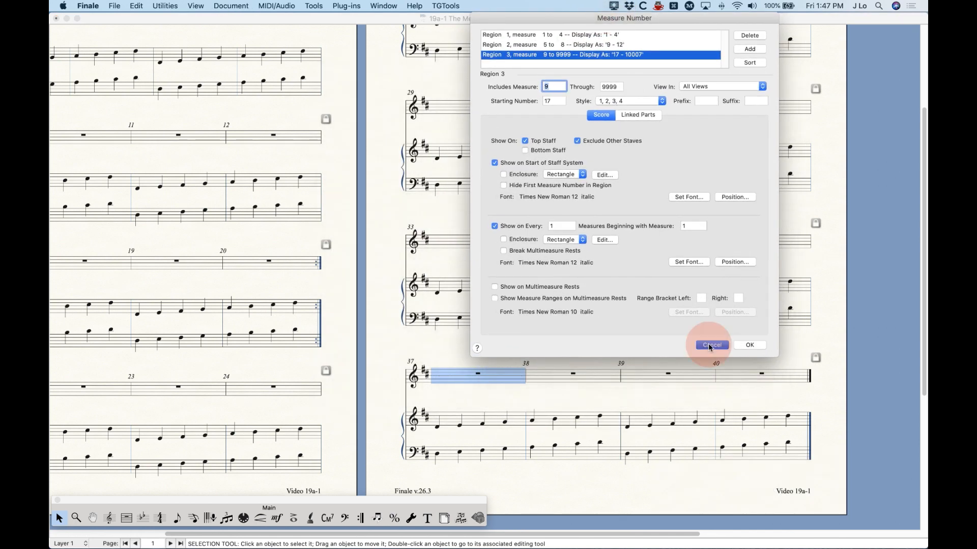
pyautogui.click(349, 192)
pyautogui.press('super+minus')
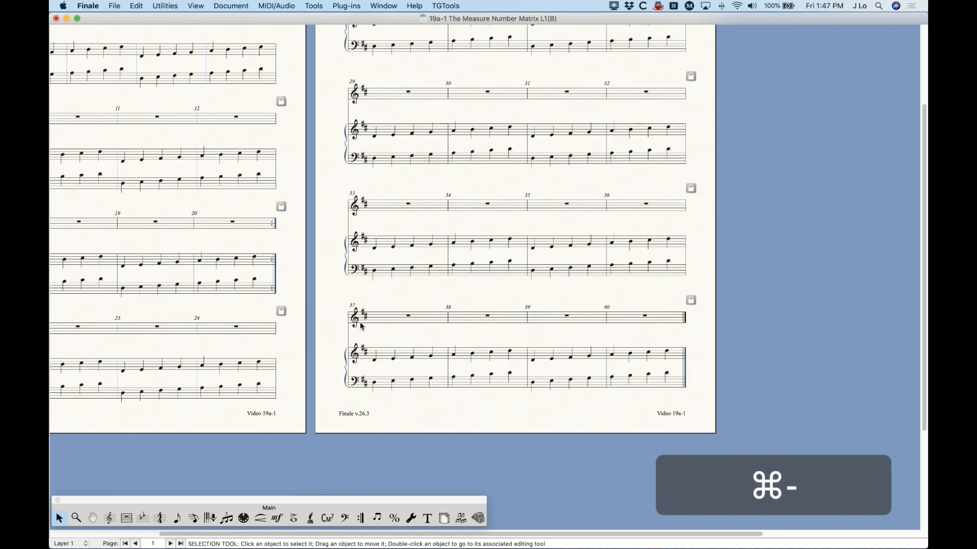
pyautogui.hscroll(-5, 359, 327)
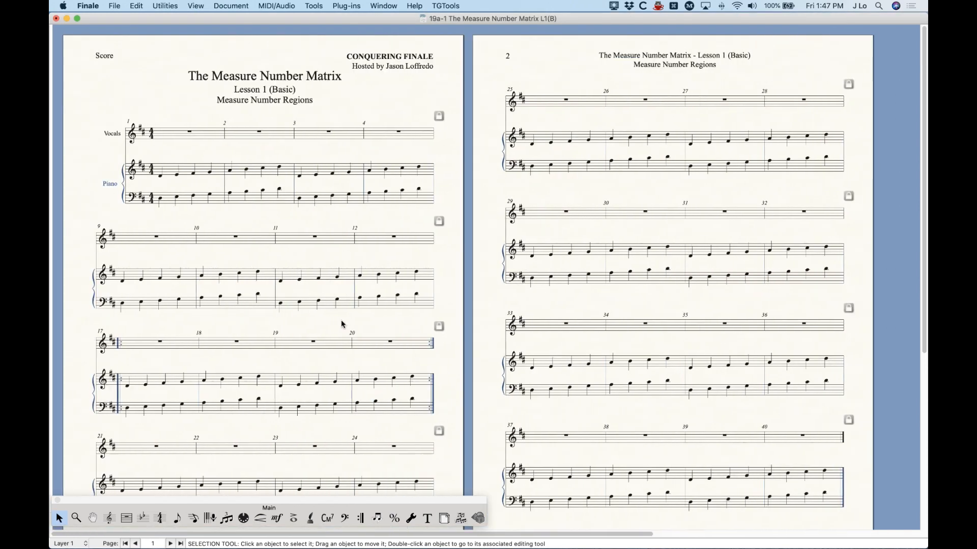
# Switch to Scroll View and compare the ruler numbers with the first five Vocals measures, selecting each in turn
pyautogui.press('super+e')
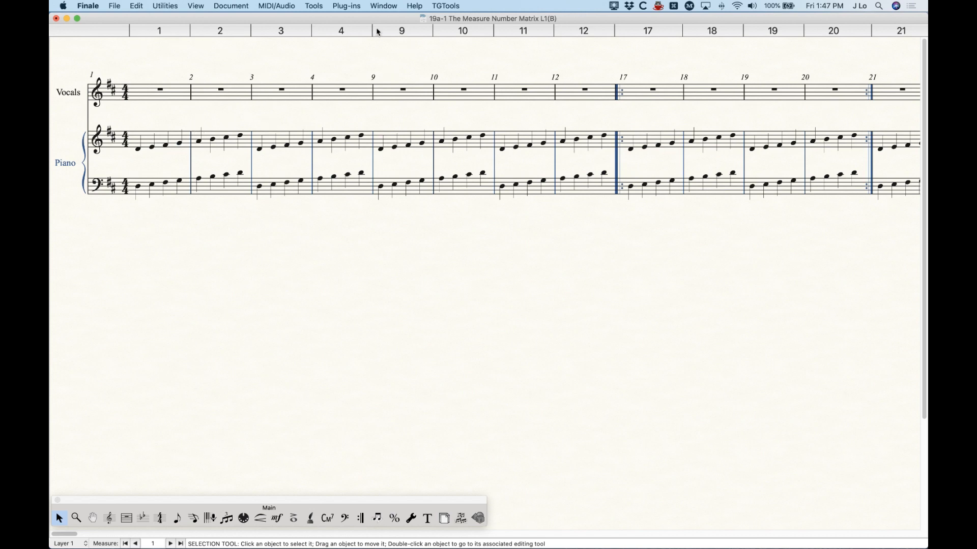
pyautogui.click(171, 91)
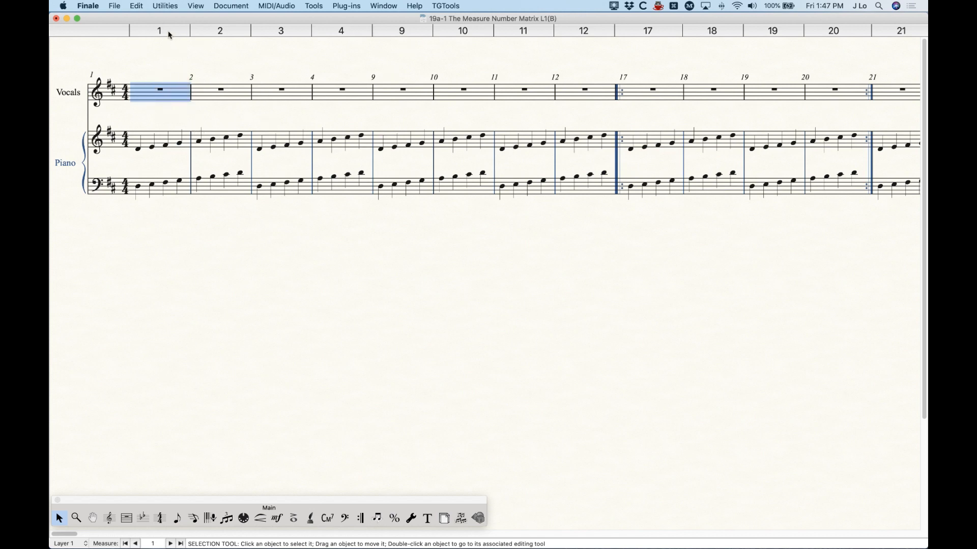
pyautogui.click(221, 91)
pyautogui.click(293, 89)
pyautogui.click(364, 89)
pyautogui.click(413, 90)
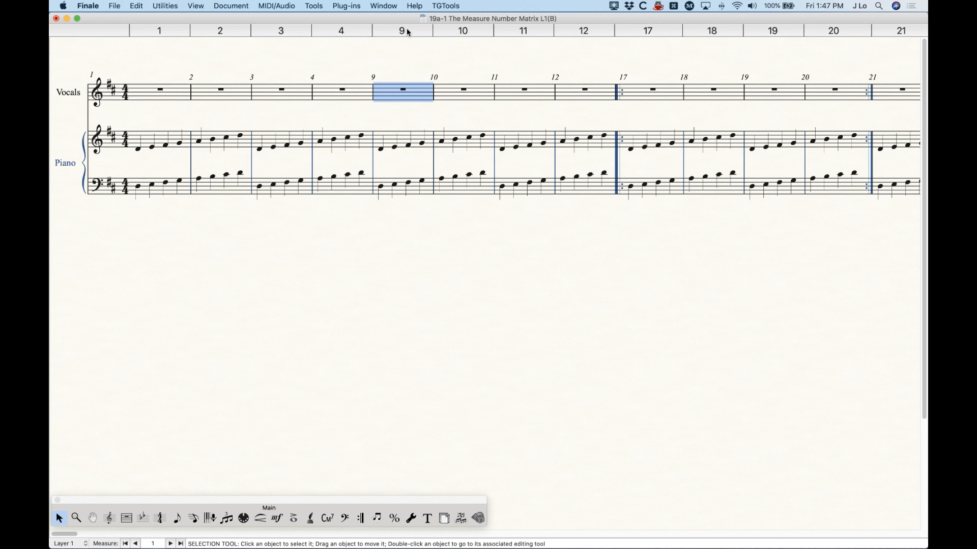
# Set the View preferences to Display Actual Measure Numbers, apply them, and deselect the measure in the score
pyautogui.click(98, 3)
pyautogui.click(104, 34)
pyautogui.click(284, 141)
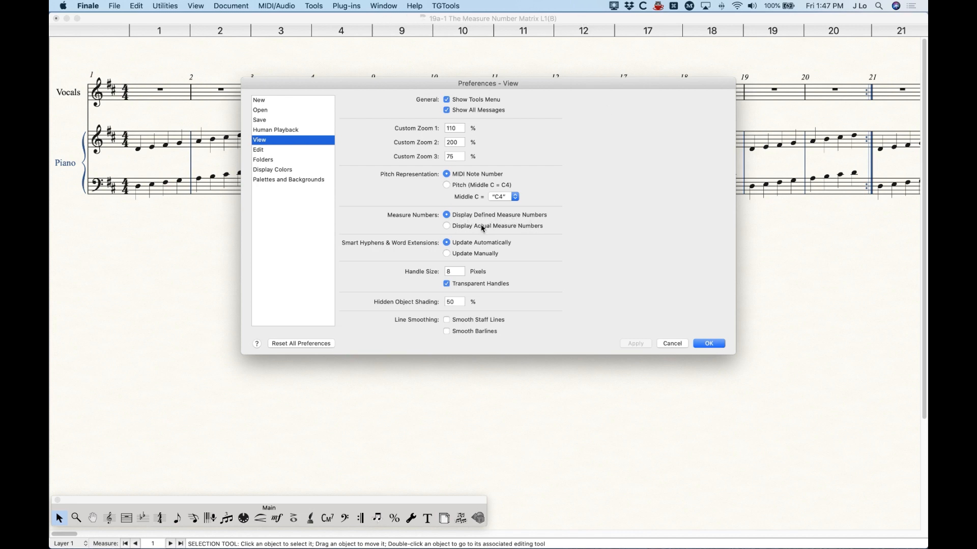
pyautogui.click(450, 228)
pyautogui.click(635, 344)
pyautogui.click(710, 345)
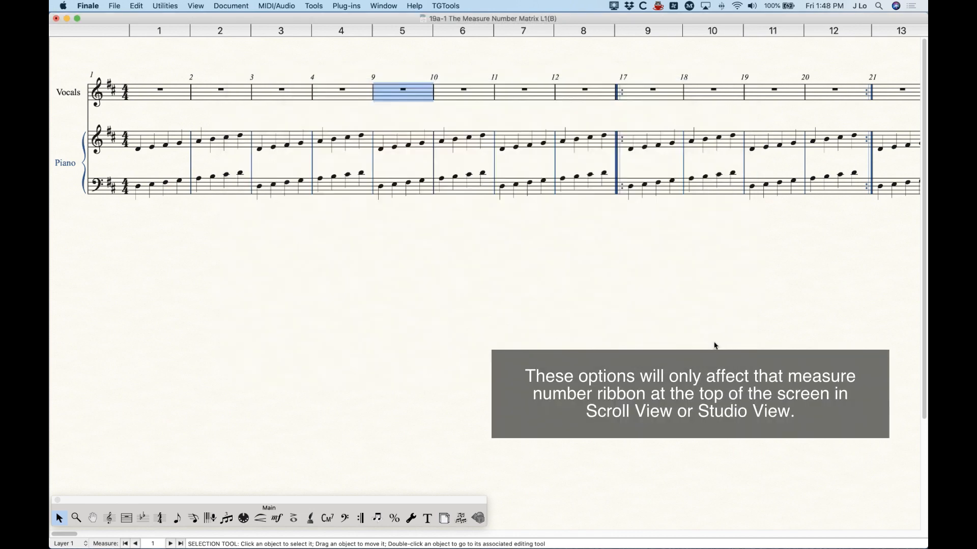
pyautogui.click(373, 63)
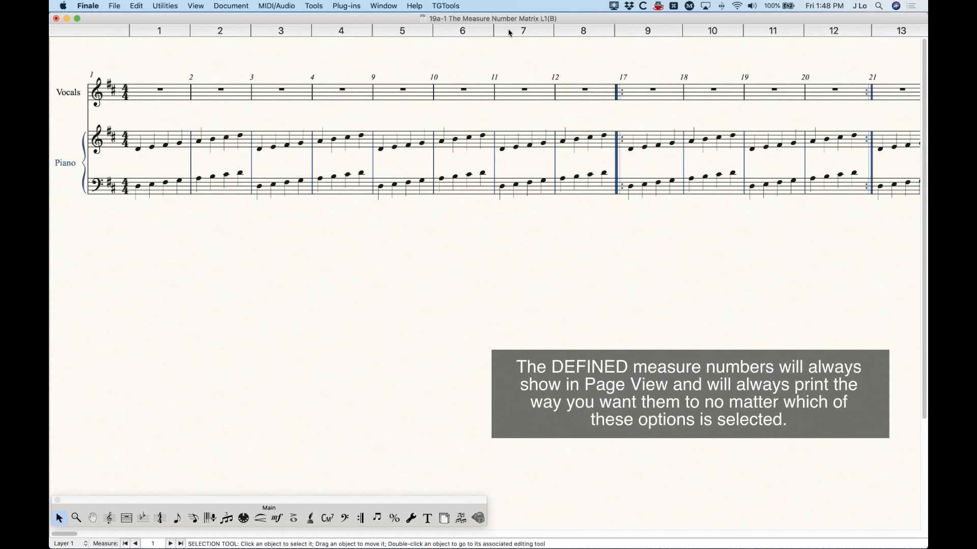
# Compare the ruler numbers with the displayed numbers of the first six Vocals measures, selecting each in turn
pyautogui.click(459, 97)
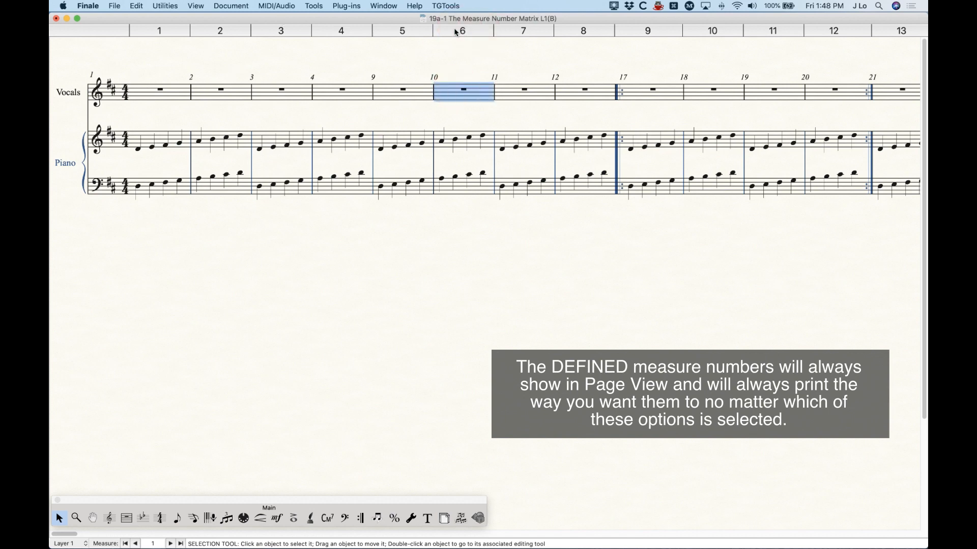
pyautogui.click(157, 90)
pyautogui.click(219, 89)
pyautogui.click(281, 92)
pyautogui.click(344, 95)
pyautogui.click(400, 94)
pyautogui.click(451, 94)
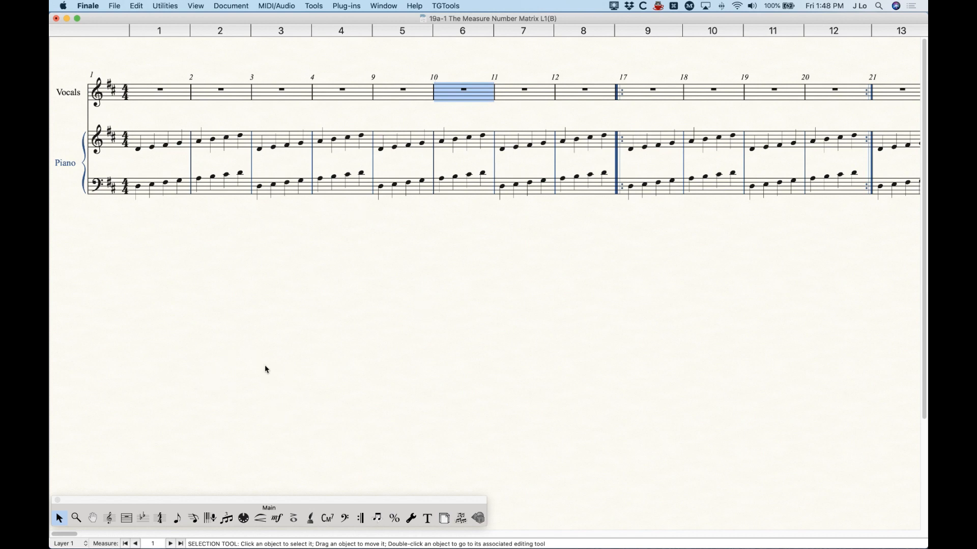
# Compare ruler and displayed measure numbers through the end of the score, checking Vocals measures 28 and 29 on the ruler
pyautogui.hscroll(10, 264, 365)
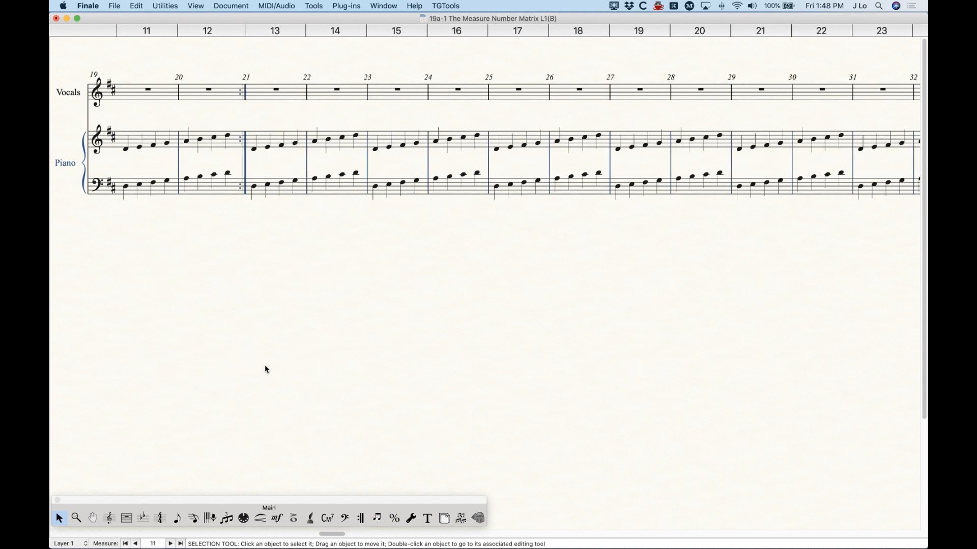
pyautogui.hscroll(7, 264, 364)
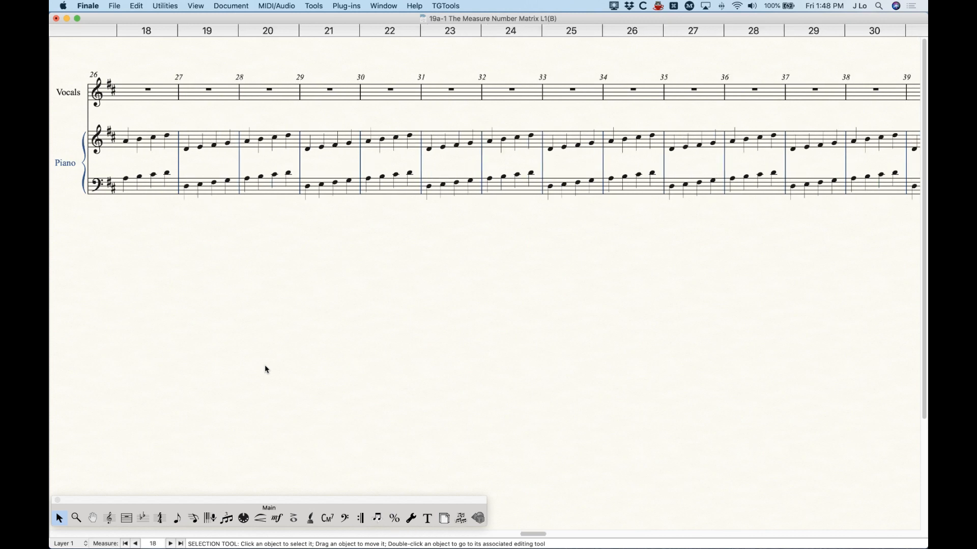
pyautogui.hscroll(2, 264, 368)
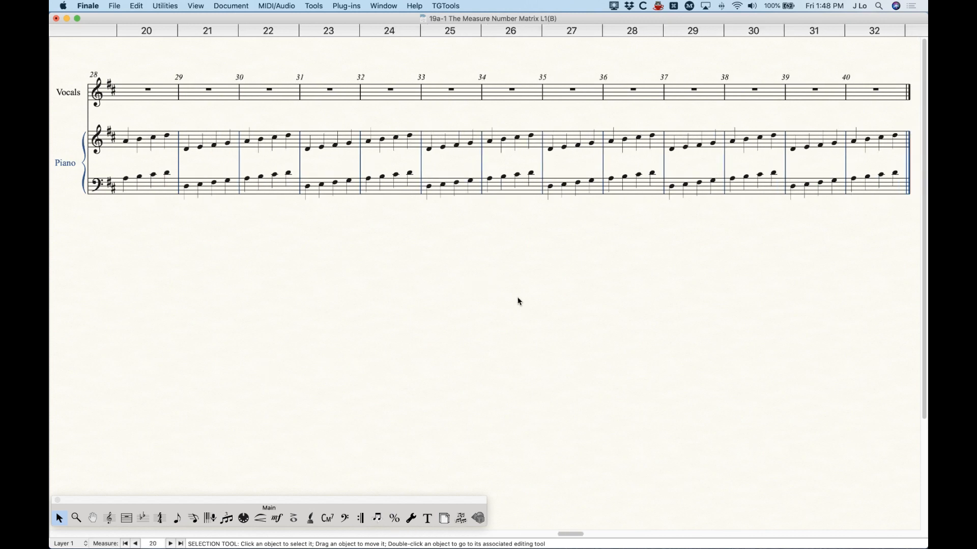
pyautogui.hscroll(3, 517, 301)
pyautogui.click(497, 94)
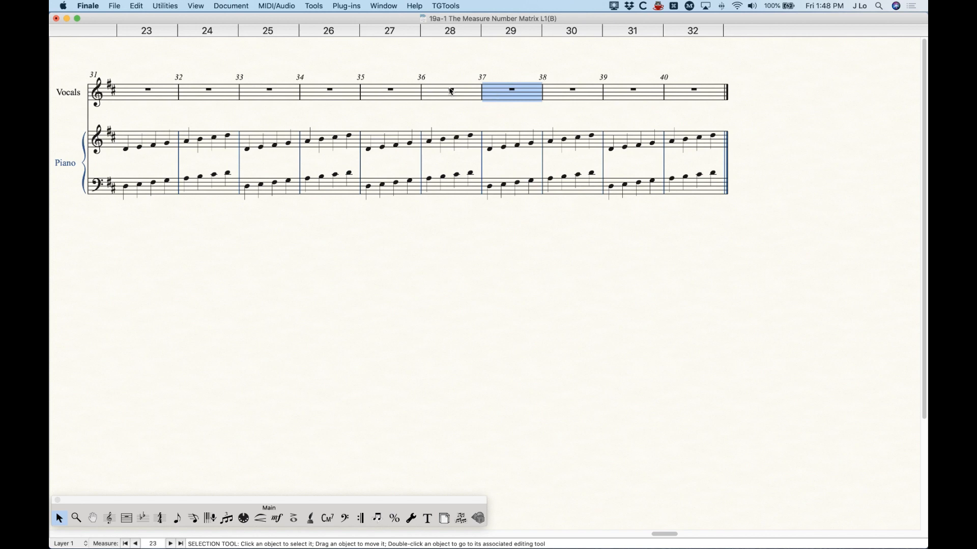
pyautogui.click(448, 91)
pyautogui.click(500, 93)
# Open the Measure Number settings and end region 3 at measure 28
pyautogui.hotkey('alt', 'm')
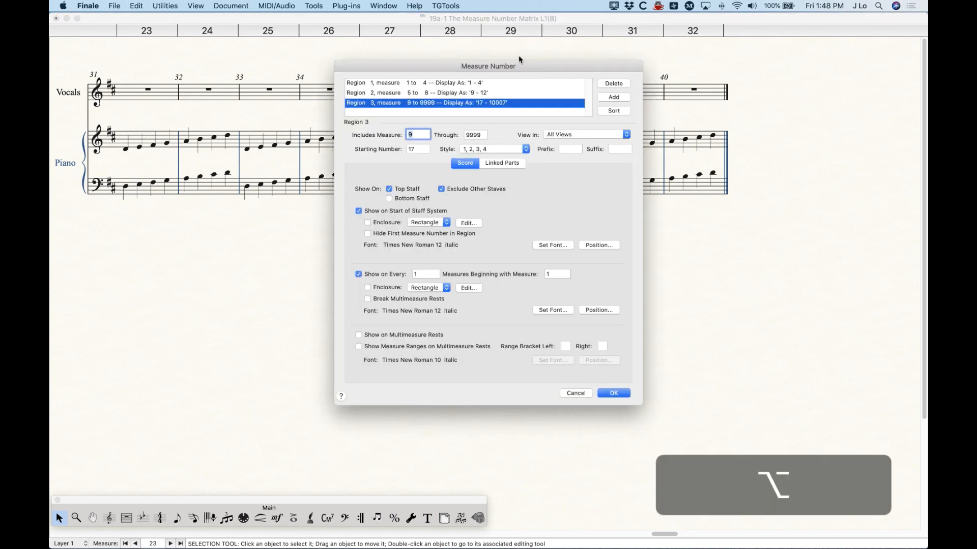
pyautogui.moveTo(520, 65); pyautogui.dragTo(516, 125)
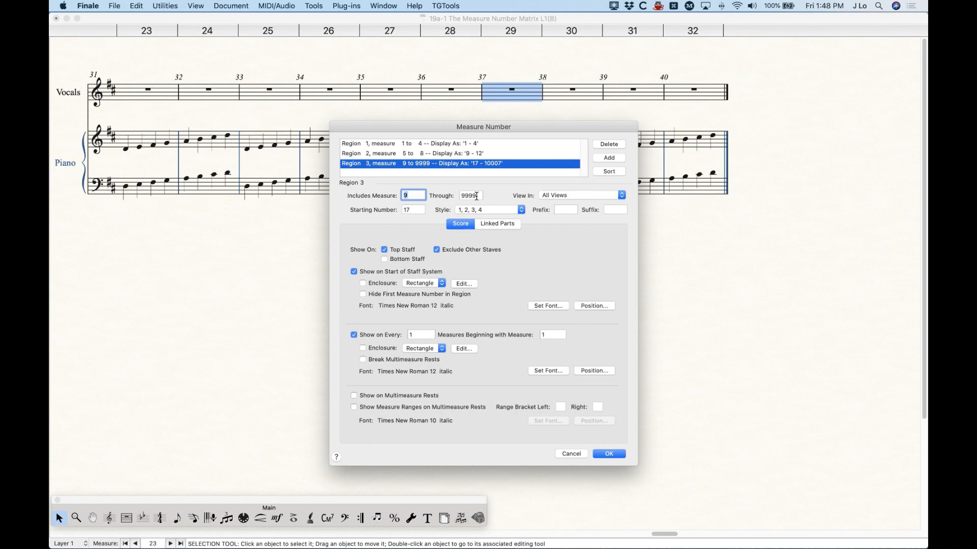
pyautogui.moveTo(477, 195); pyautogui.dragTo(421, 195)
pyautogui.write('28')
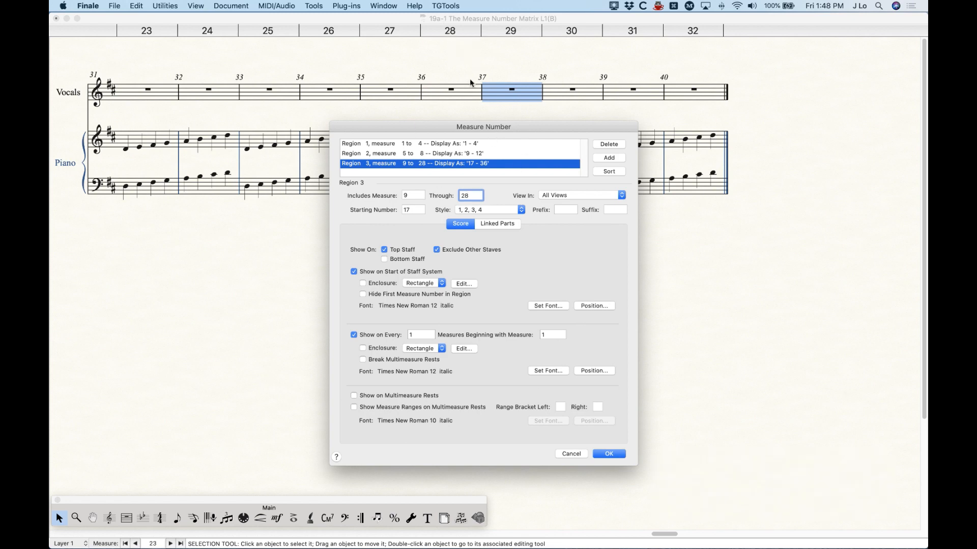
# Add region 4 covering measures 29 through 9999 with starting number 42, and apply the region changes
pyautogui.click(610, 158)
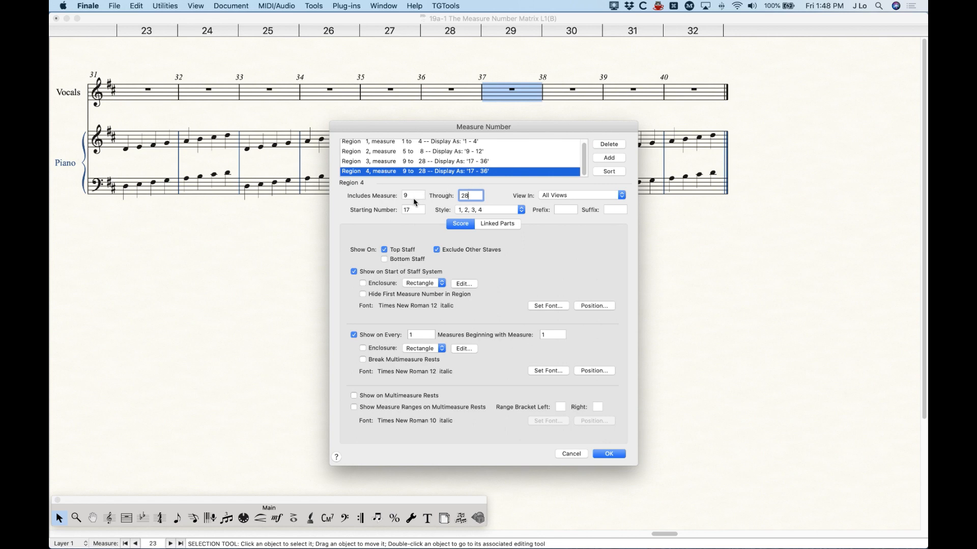
pyautogui.click(411, 197)
pyautogui.write('29')
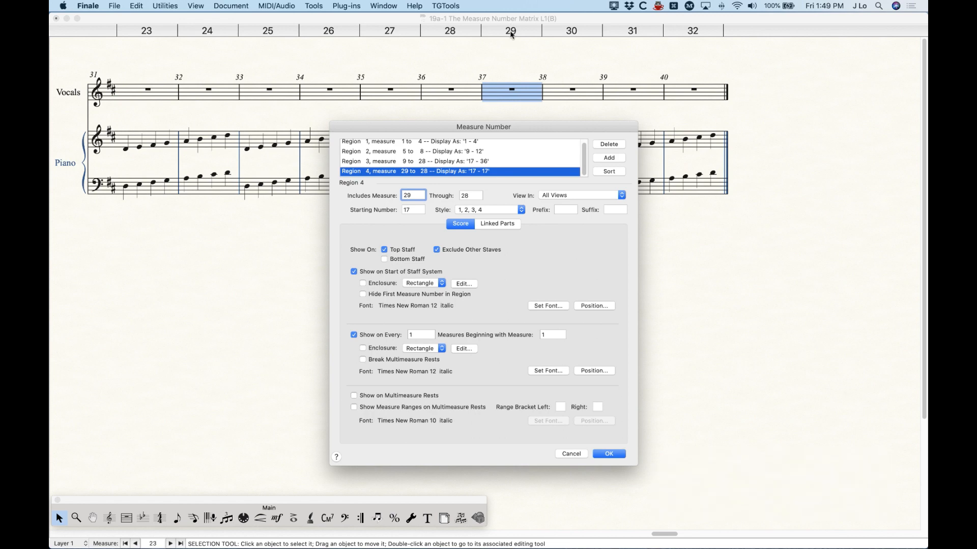
pyautogui.moveTo(476, 196); pyautogui.dragTo(399, 197)
pyautogui.write('9999')
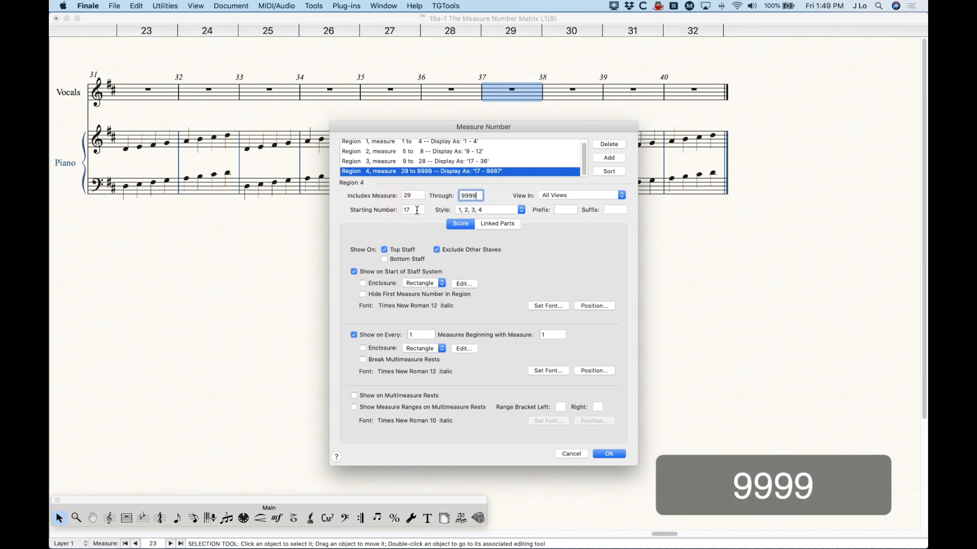
pyautogui.moveTo(414, 210); pyautogui.dragTo(372, 210)
pyautogui.write('42')
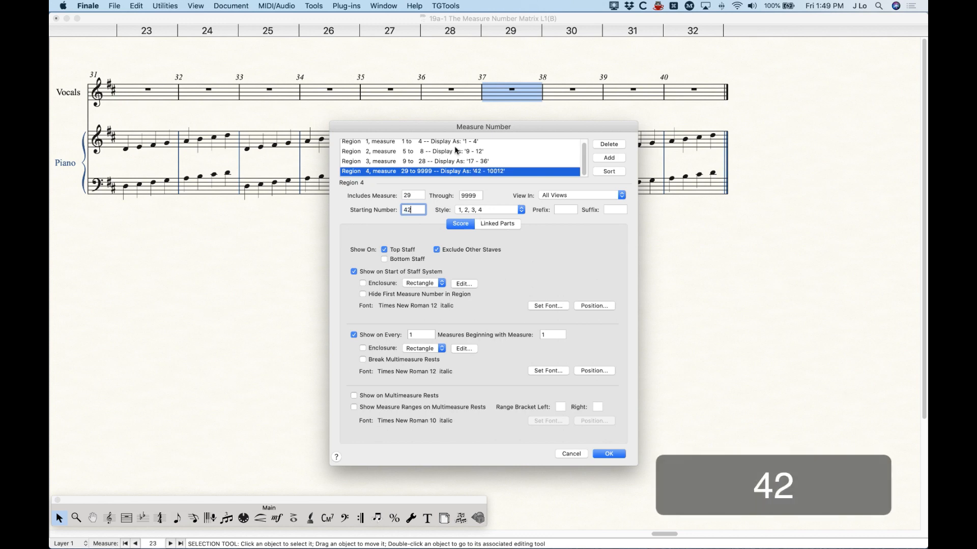
pyautogui.click(607, 454)
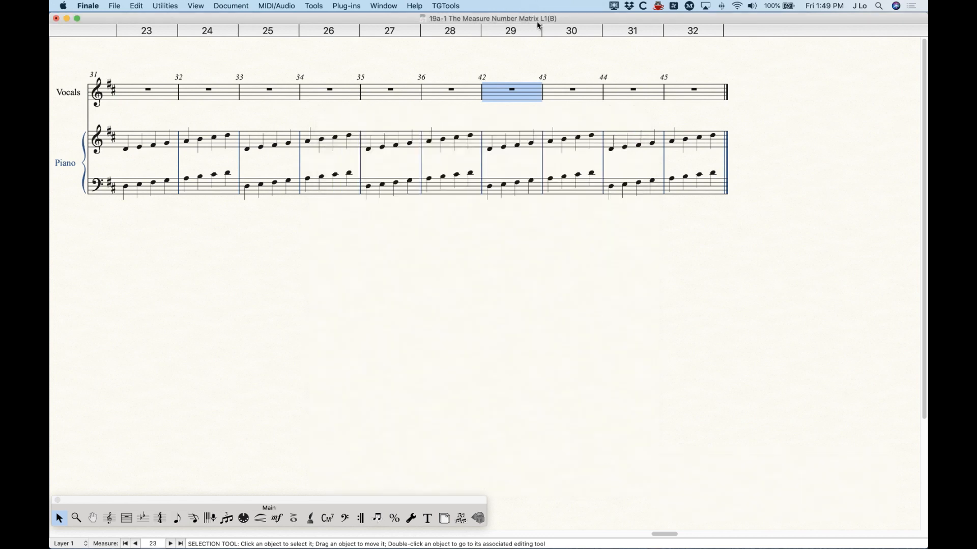
# Compare the numbering on both sides of the region 4 boundary by alternately selecting ruler measures 28 and 29 in Vocals
pyautogui.click(452, 90)
pyautogui.click(529, 92)
pyautogui.click(456, 94)
pyautogui.click(511, 95)
pyautogui.click(504, 94)
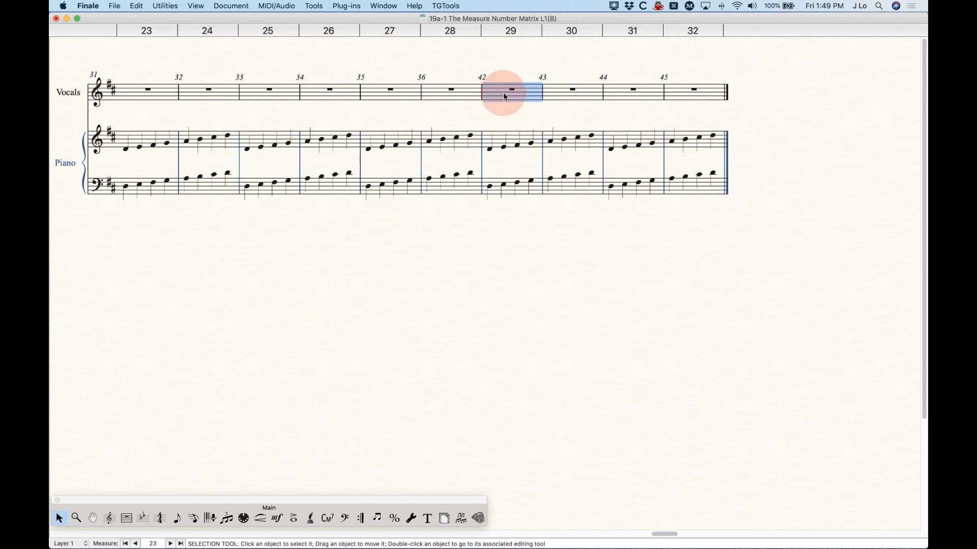
pyautogui.click(664, 533)
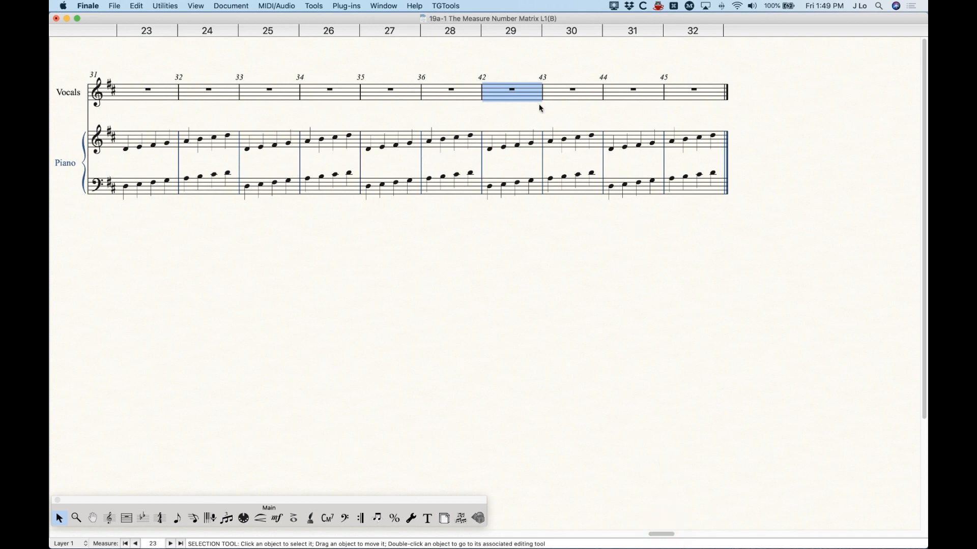
# Set the View preferences to Display Defined Measure Numbers and apply them
pyautogui.click(96, 4)
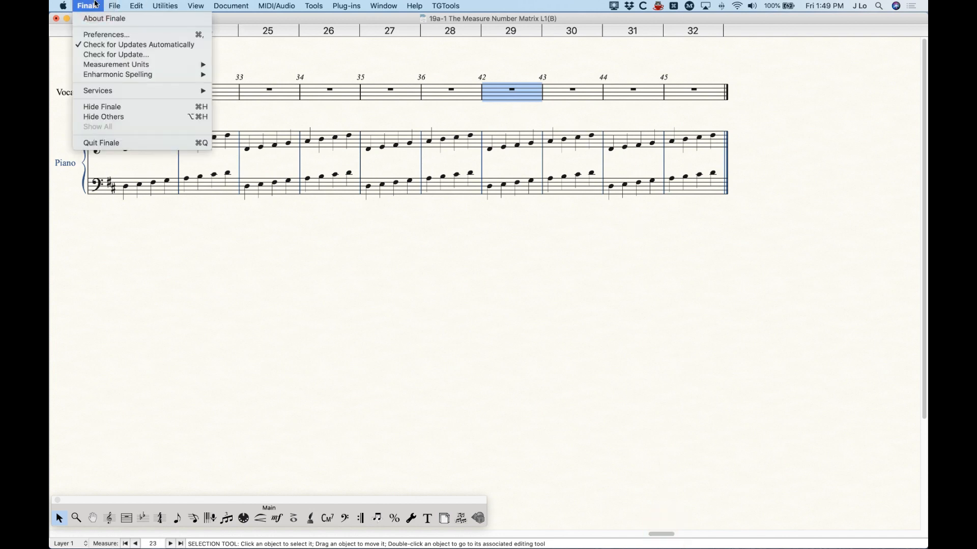
pyautogui.click(98, 35)
pyautogui.moveTo(514, 83); pyautogui.dragTo(528, 148)
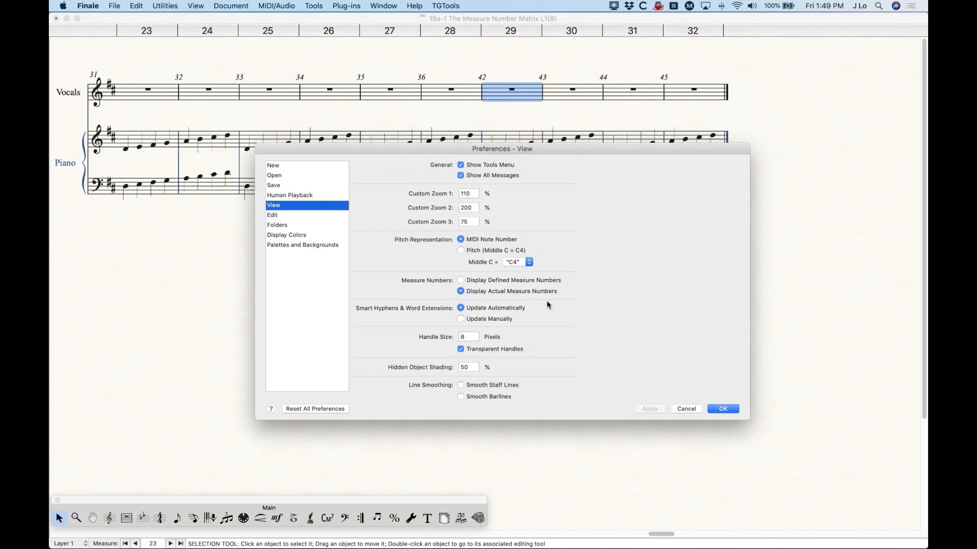
pyautogui.click(487, 283)
pyautogui.click(482, 292)
pyautogui.click(499, 281)
pyautogui.click(650, 410)
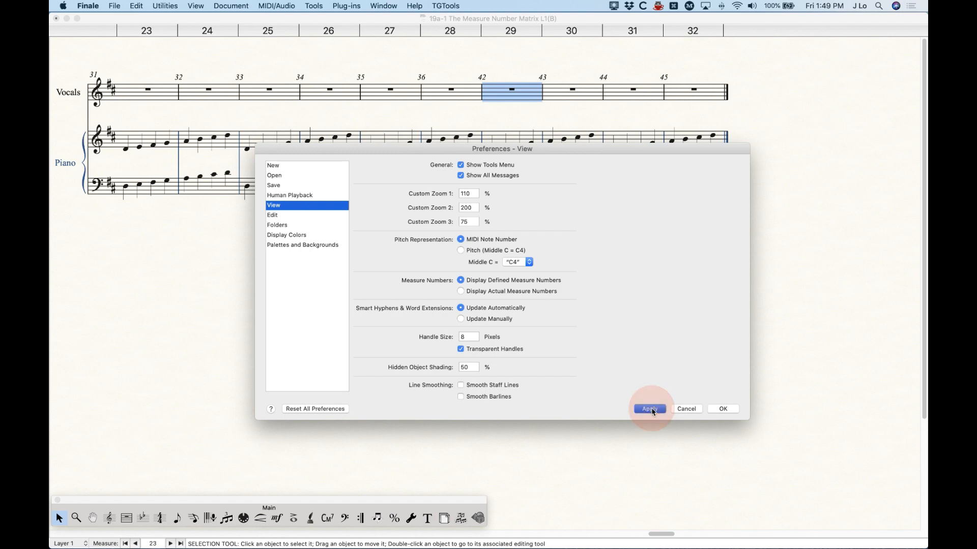
pyautogui.click(725, 407)
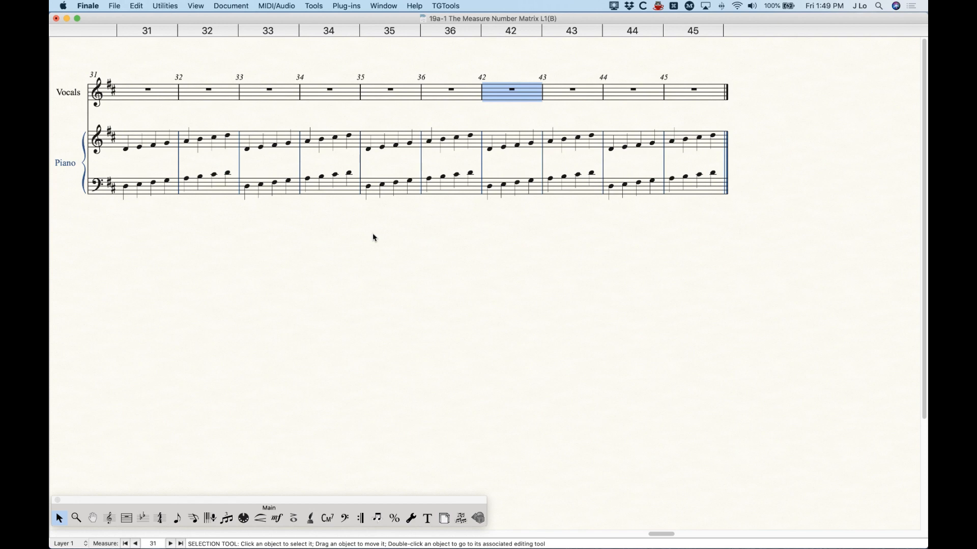
# Check the ruler from the start of the score, switch to Page View, and open region 1's measure number settings
pyautogui.hscroll(-15, 374, 238)
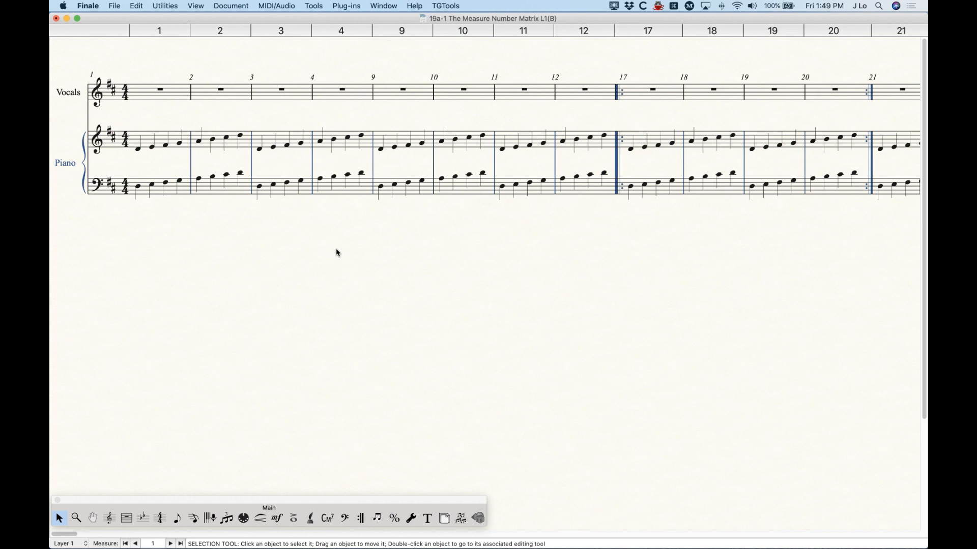
pyautogui.press('super+e')
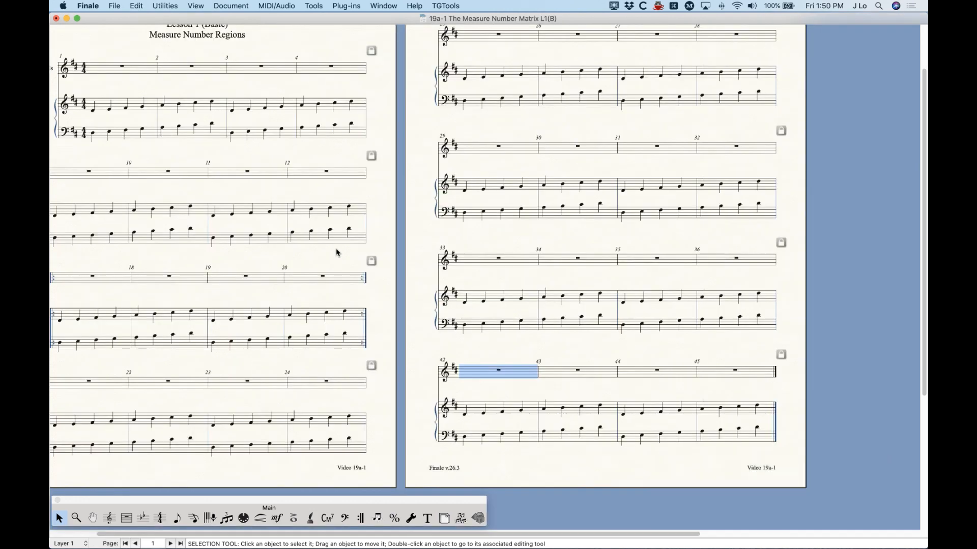
pyautogui.click(350, 177)
pyautogui.click(344, 153)
pyautogui.hotkey('alt', 'n')
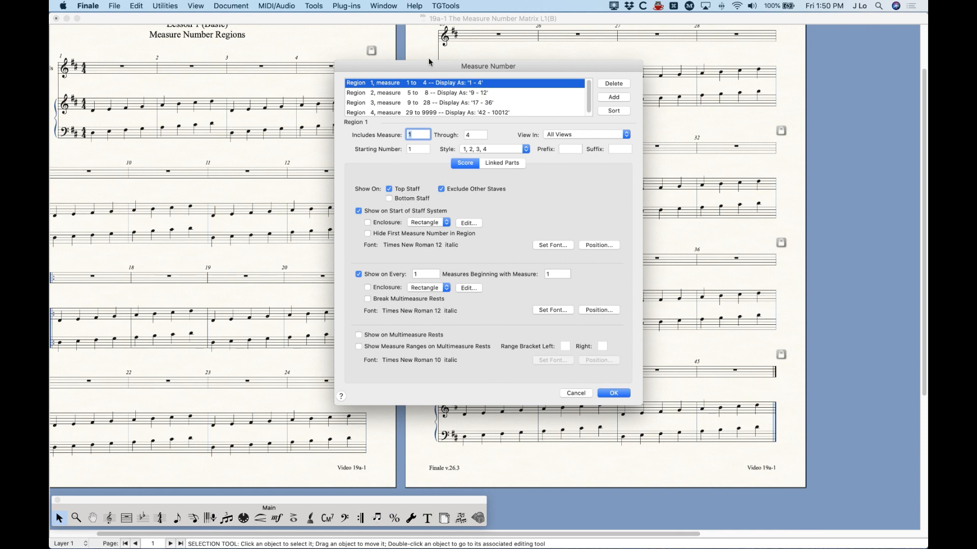
# Try Page View Only and Scroll and Studio Views (On-Screen) Only as region 1's View In setting, and return it to All Views
pyautogui.click(574, 135)
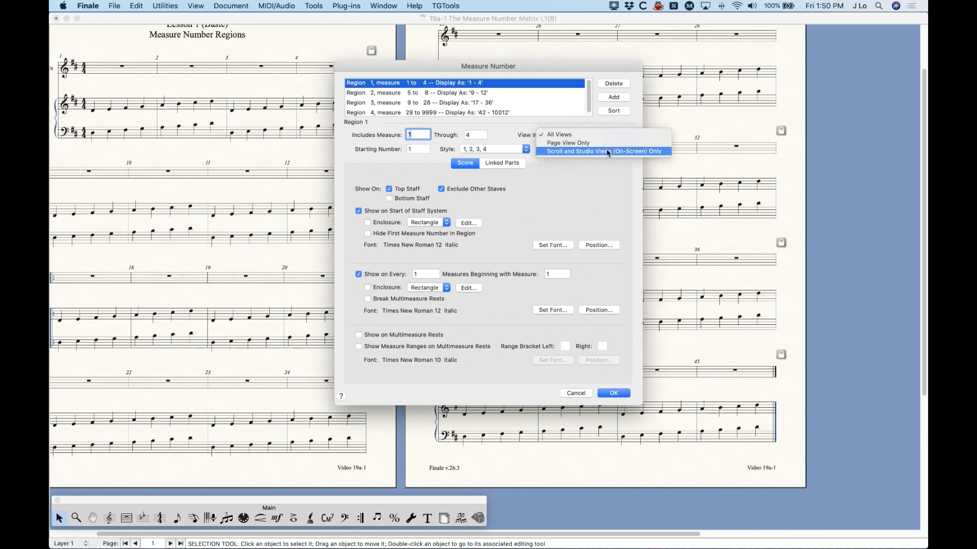
pyautogui.click(566, 147)
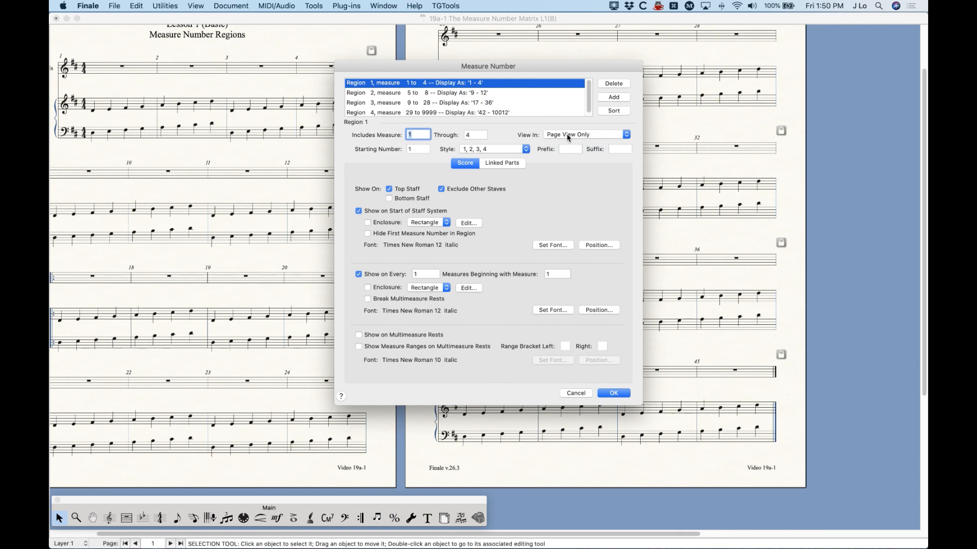
pyautogui.click(567, 136)
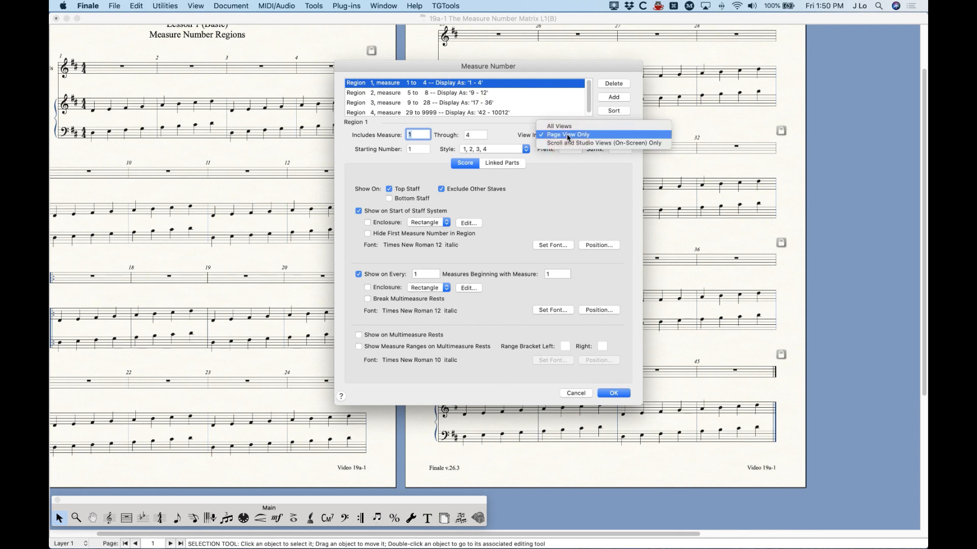
pyautogui.click(619, 141)
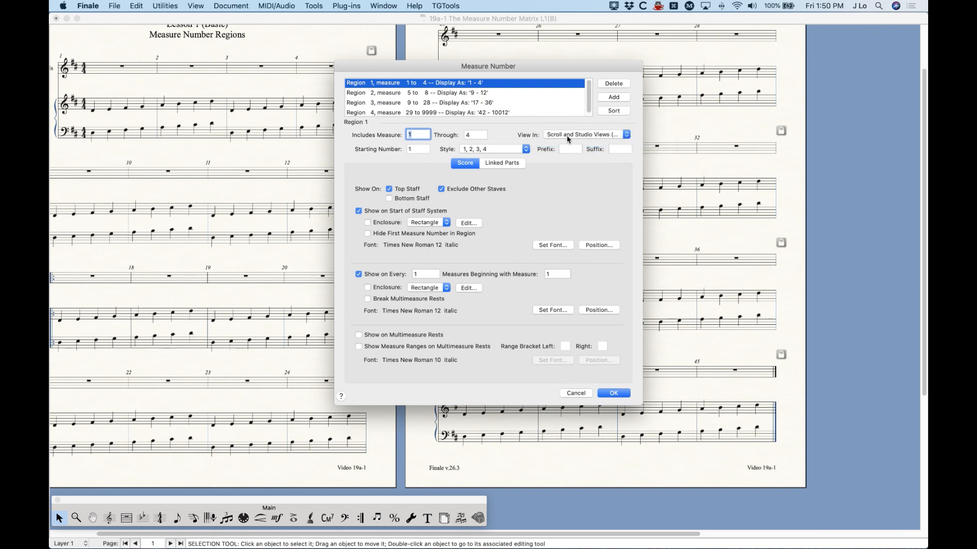
pyautogui.click(573, 135)
pyautogui.click(572, 134)
pyautogui.click(552, 137)
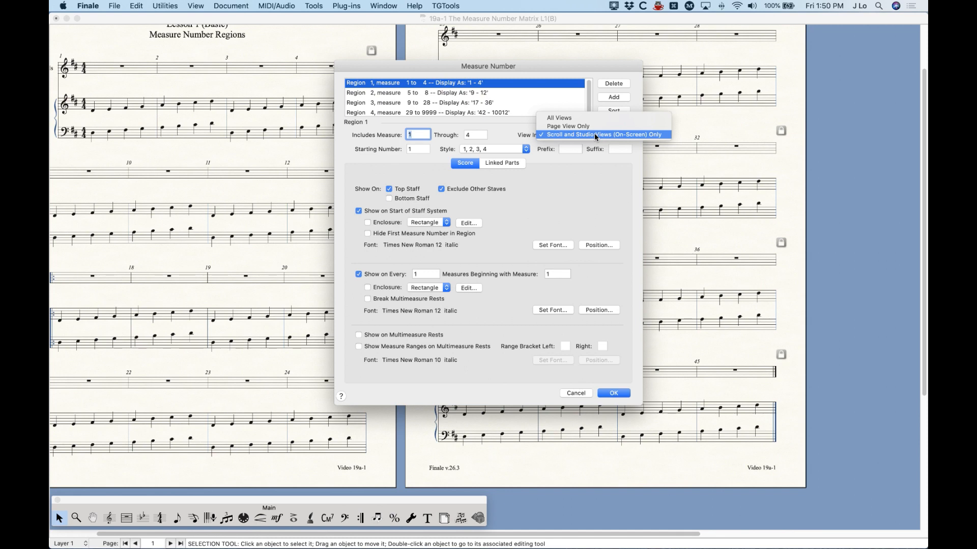
pyautogui.click(559, 118)
pyautogui.click(579, 138)
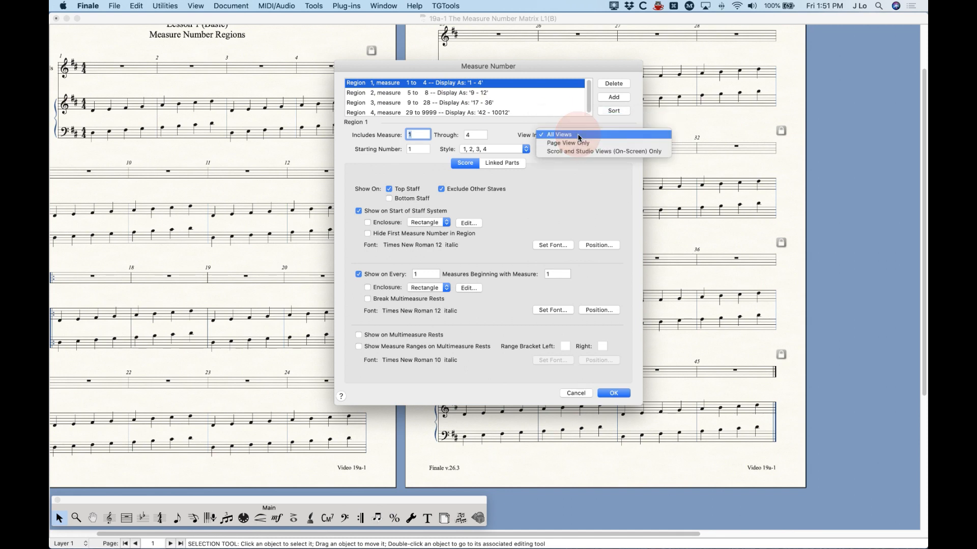
pyautogui.click(532, 132)
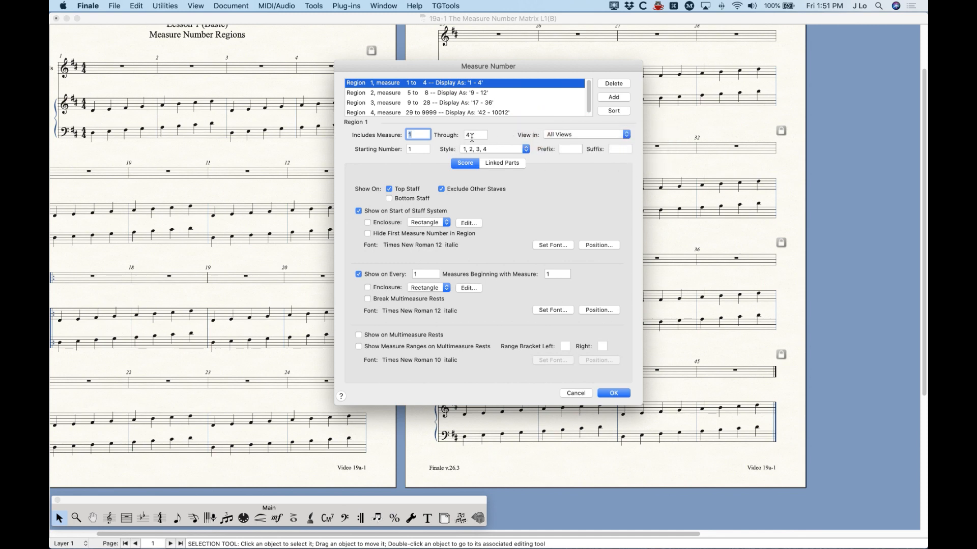
# Set region 1's numbering style to a, b, c...aa, ab, ac and recheck the style choices
pyautogui.click(467, 151)
pyautogui.click(515, 131)
pyautogui.click(497, 149)
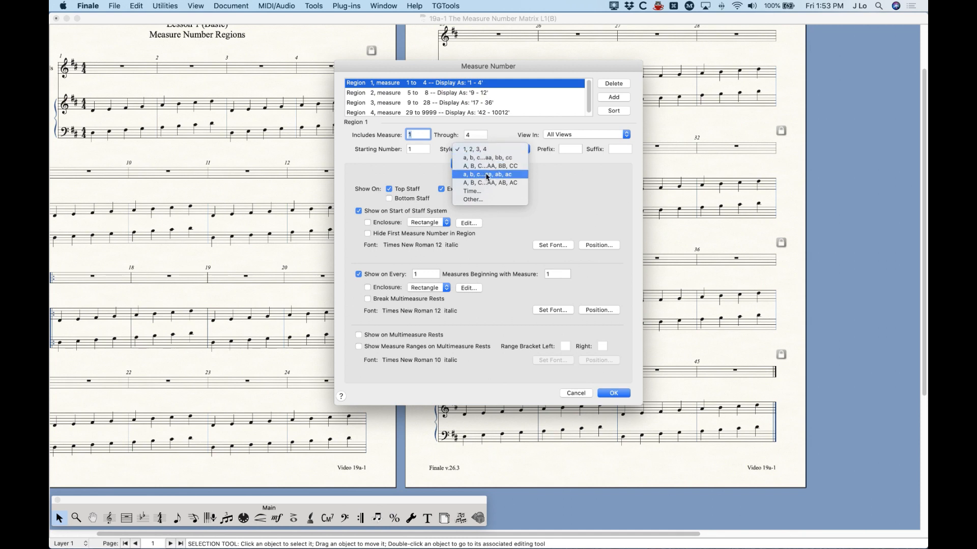
pyautogui.click(479, 178)
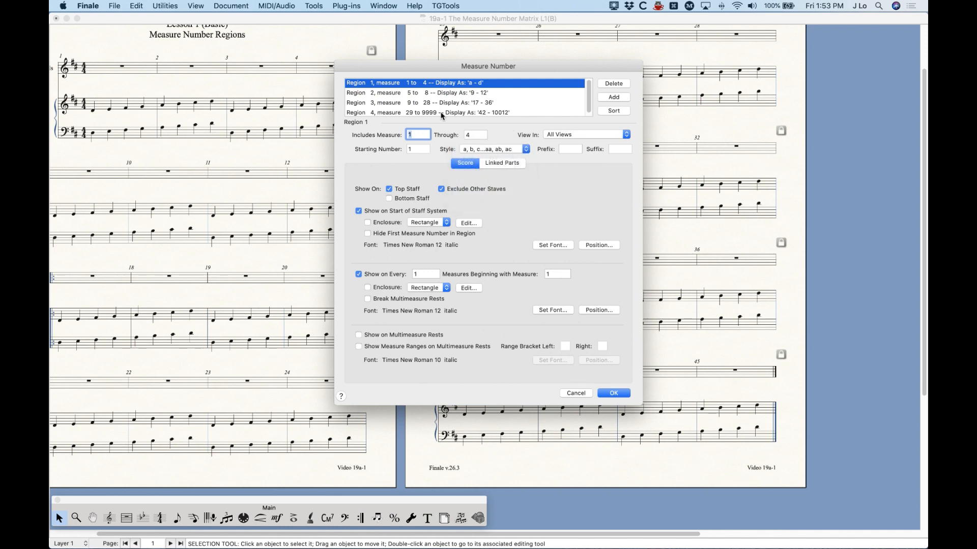
pyautogui.click(483, 151)
pyautogui.click(432, 155)
# Try 2, 3 and the letter d as region 1's starting number
pyautogui.click(414, 149)
pyautogui.write('2')
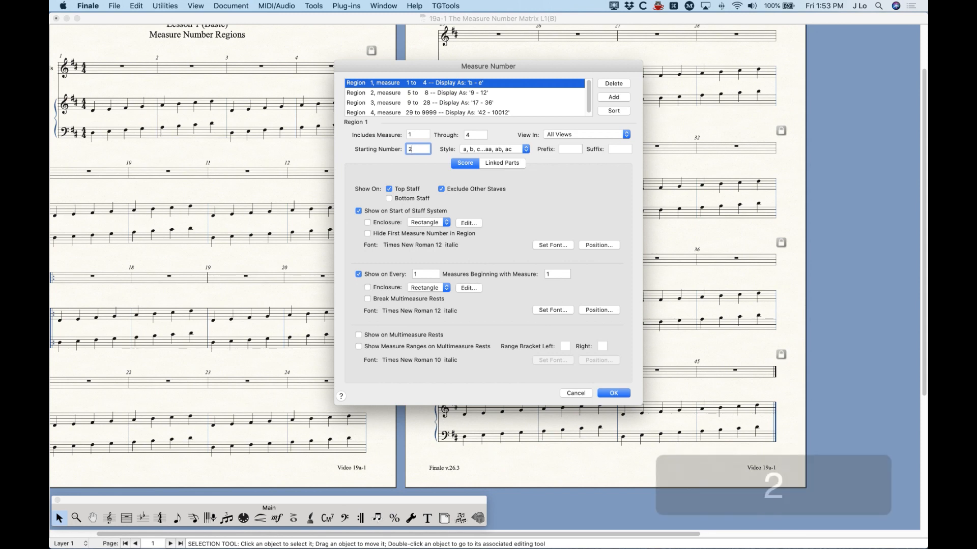
pyautogui.click(392, 149)
pyautogui.write('3')
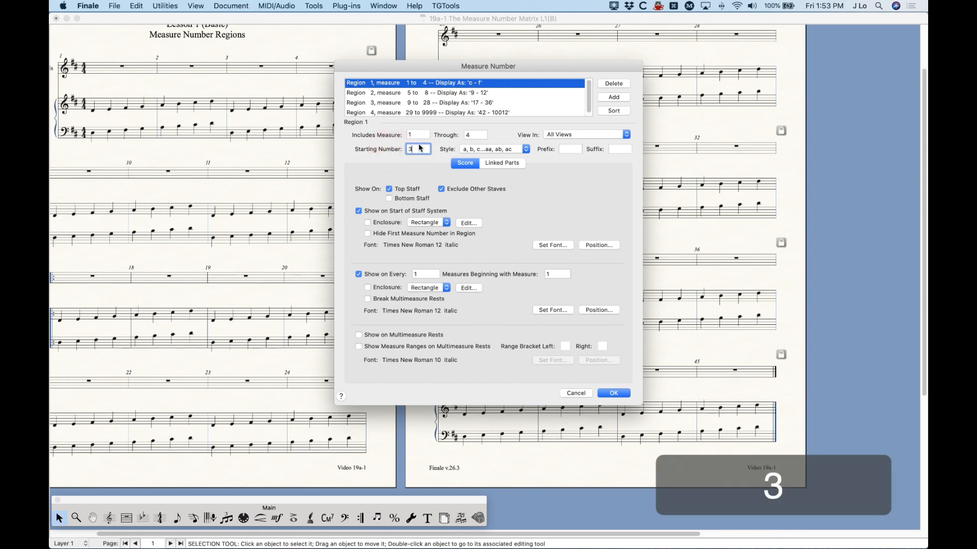
pyautogui.write('d')
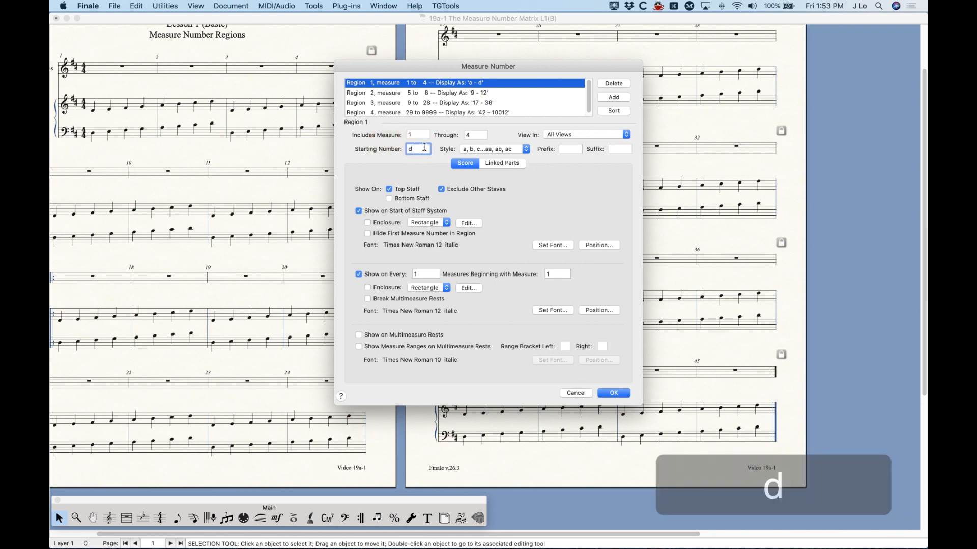
pyautogui.click(423, 136)
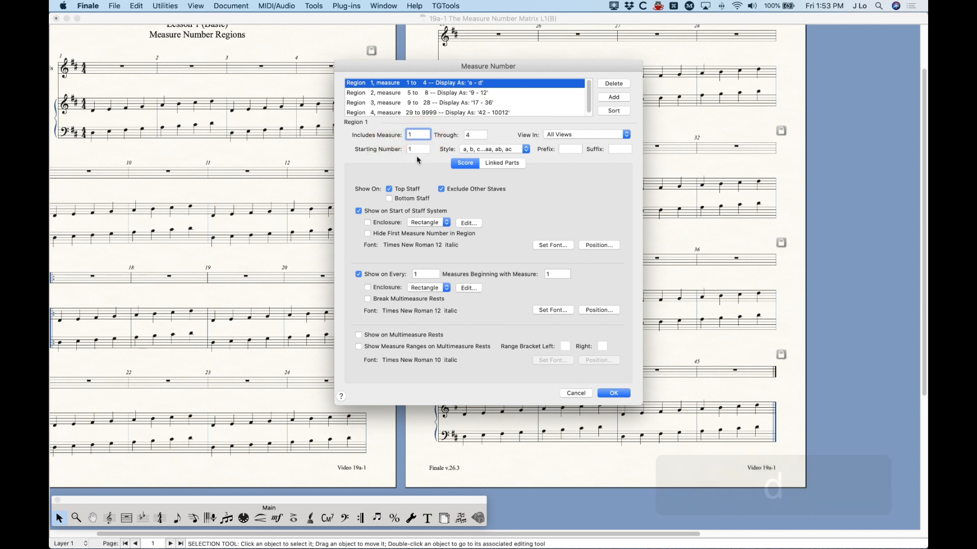
# Try 15 as region 1's starting number, then return it to 1 and apply the settings to the score
pyautogui.moveTo(418, 149); pyautogui.dragTo(374, 149)
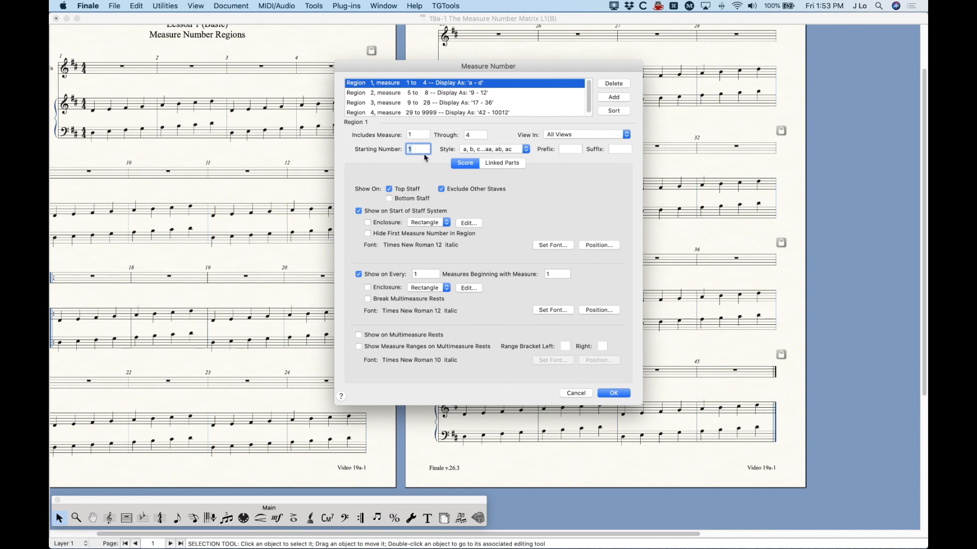
pyautogui.write('15')
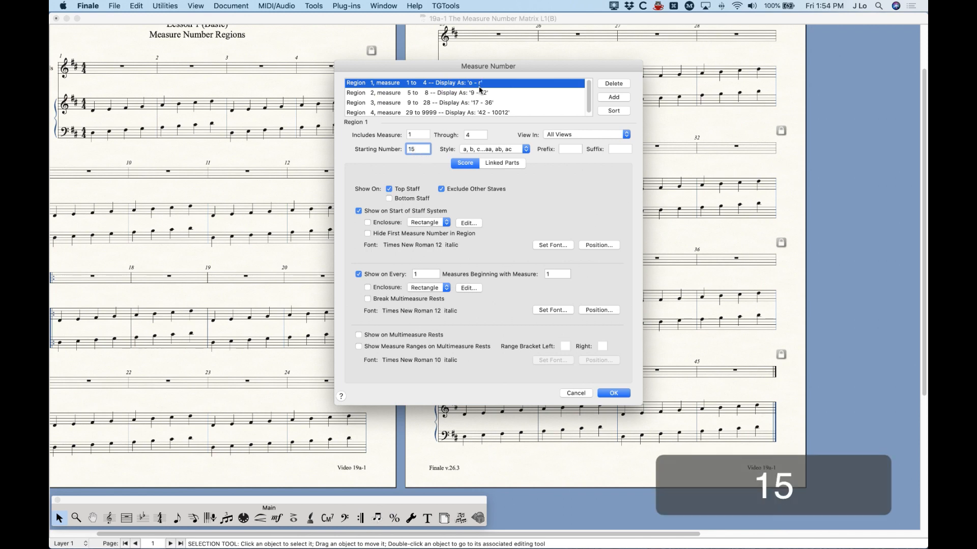
pyautogui.doubleClick(411, 149)
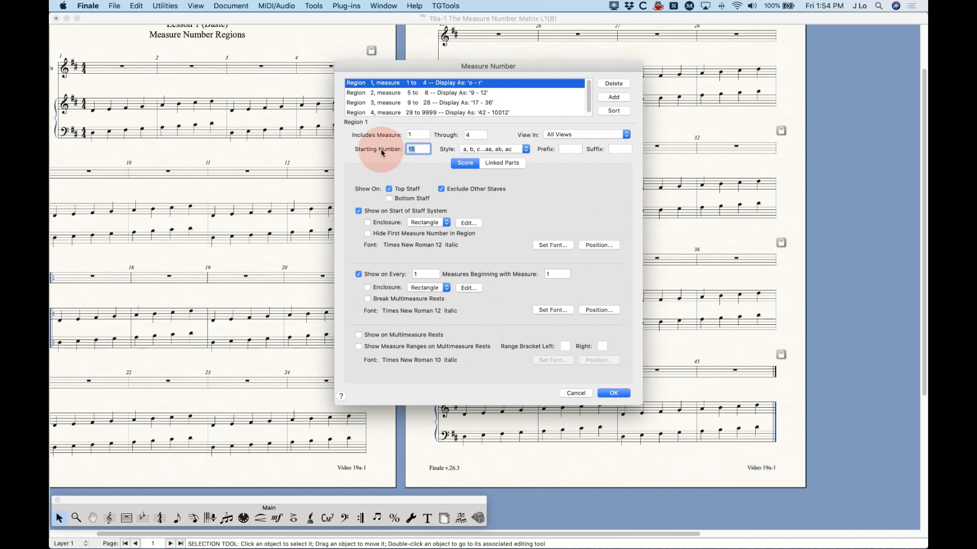
pyautogui.write('1')
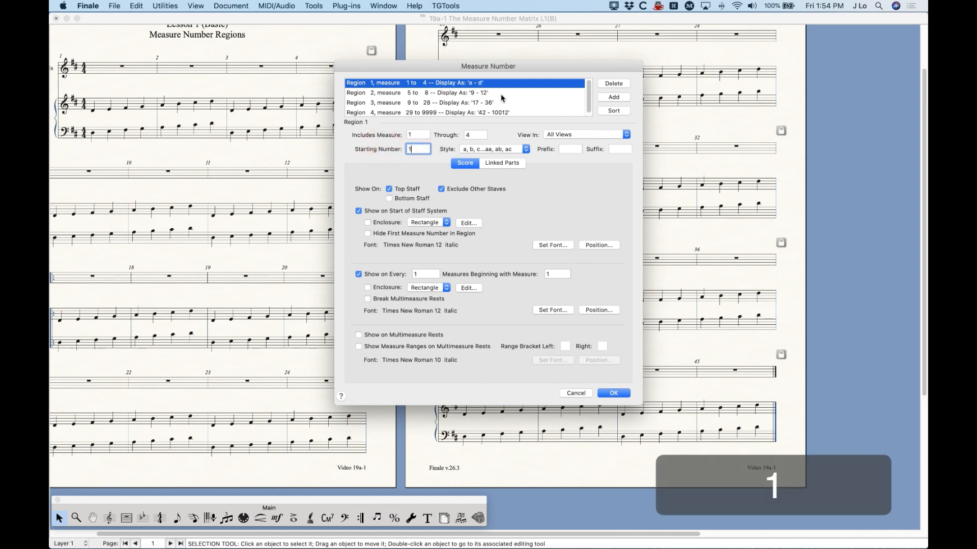
pyautogui.click(609, 393)
pyautogui.press('super+equal')
pyautogui.press('super+equal')
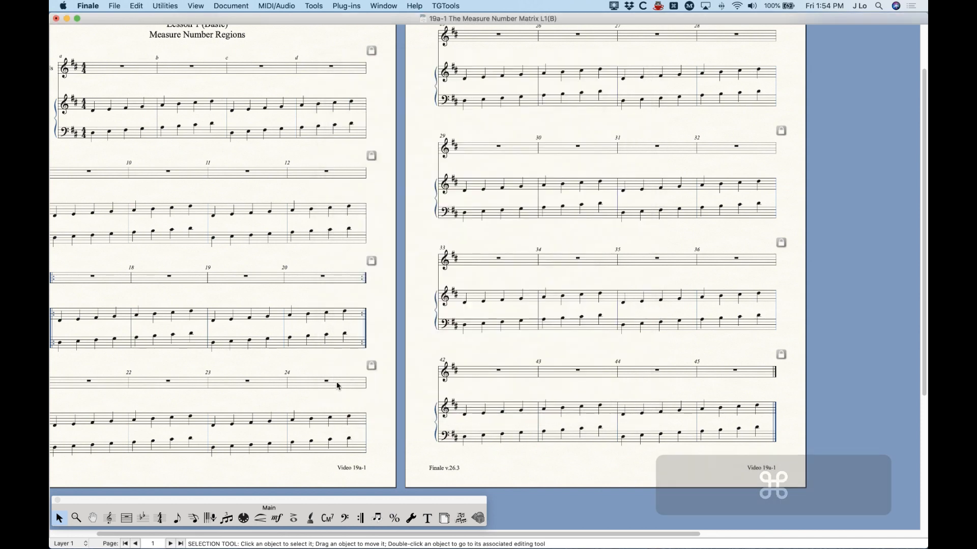
pyautogui.press('super+equal')
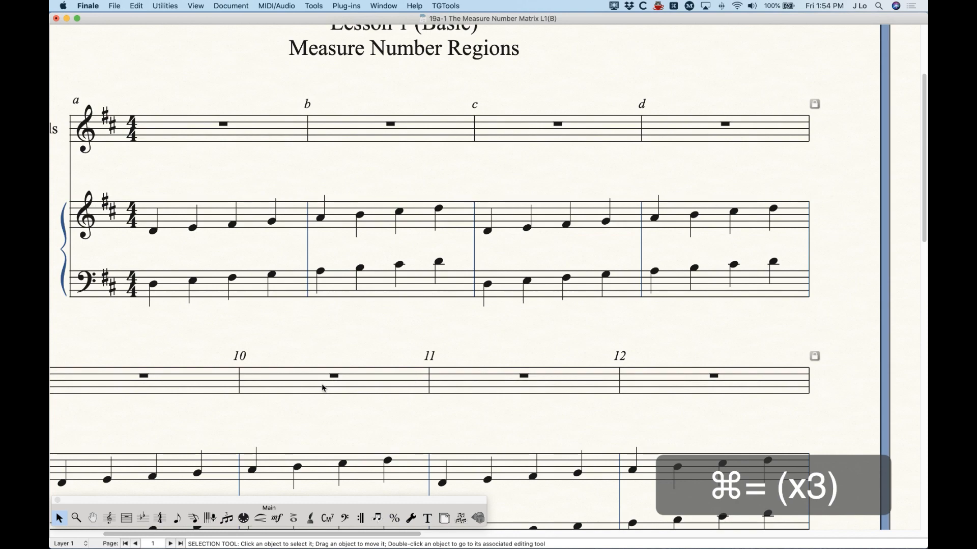
pyautogui.press('super+minus')
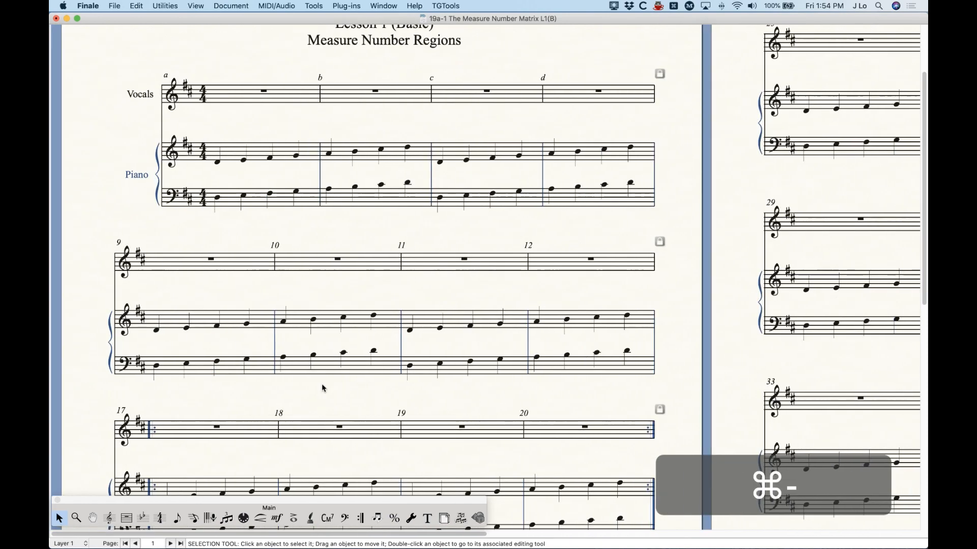
# Add the prefix 1 to region 1's measure numbers and apply it to the score
pyautogui.hotkey('alt', 'n')
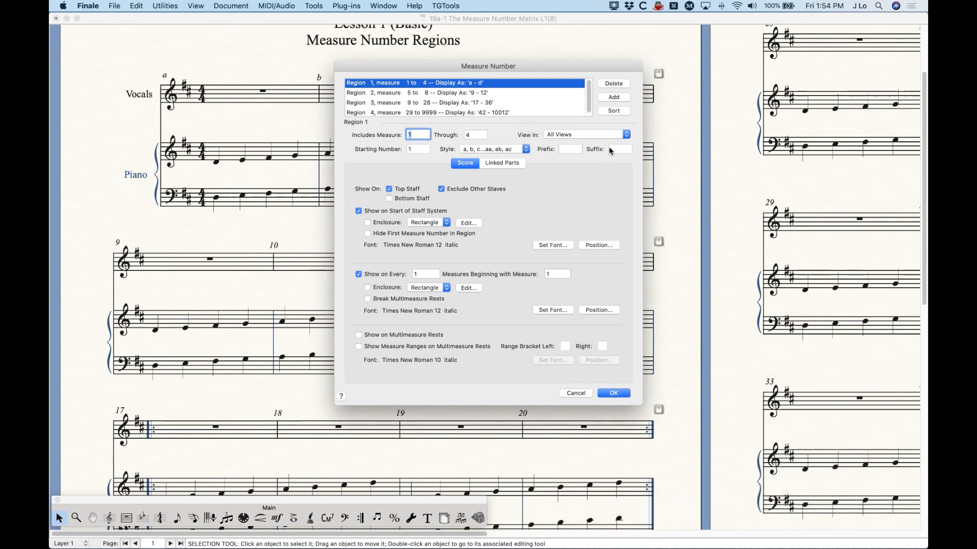
pyautogui.moveTo(558, 66); pyautogui.dragTo(575, 112)
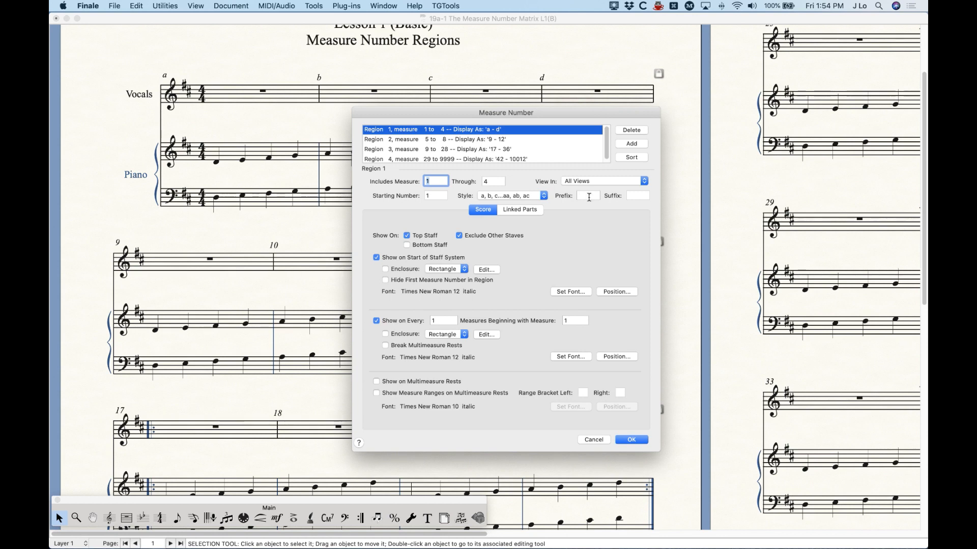
pyautogui.click(590, 197)
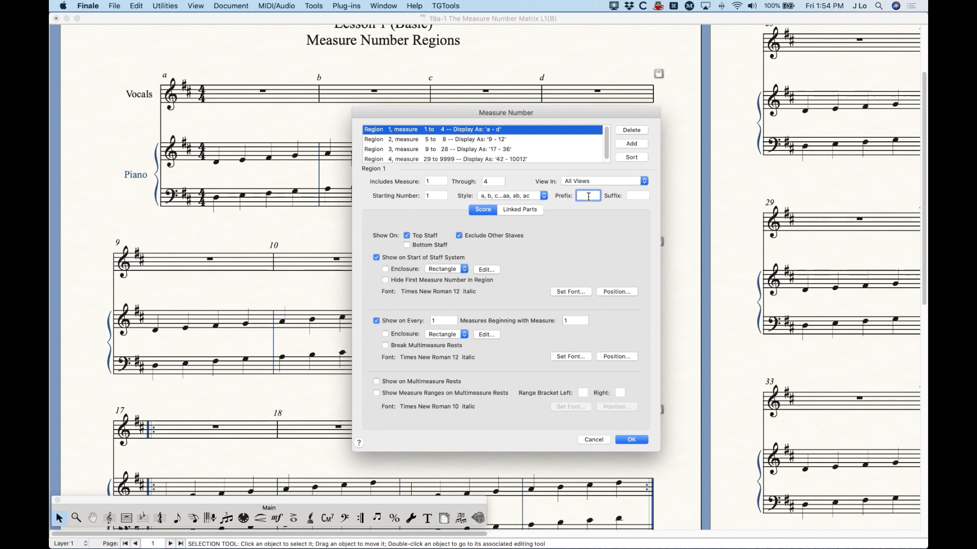
pyautogui.write('1')
pyautogui.click(631, 440)
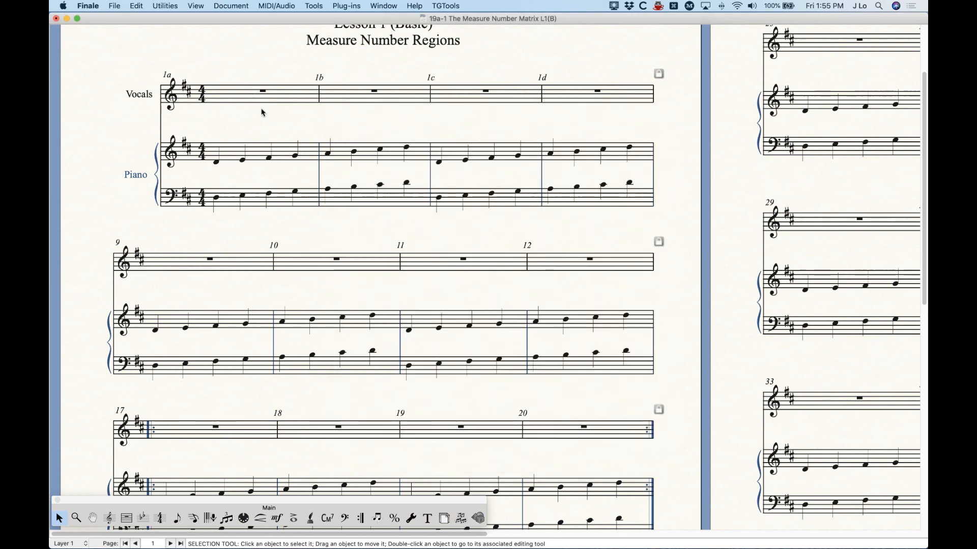
# Remove region 1's prefix, give its measure numbers the suffix 1 instead, and apply the change
pyautogui.hotkey('alt', 'm')
pyautogui.moveTo(575, 150); pyautogui.dragTo(531, 149)
pyautogui.press('BackSpace')
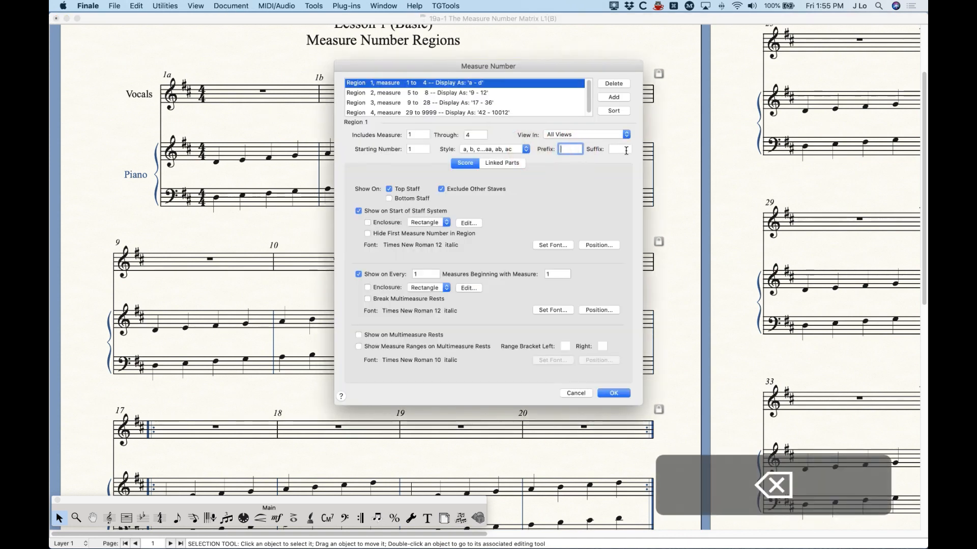
pyautogui.click(623, 150)
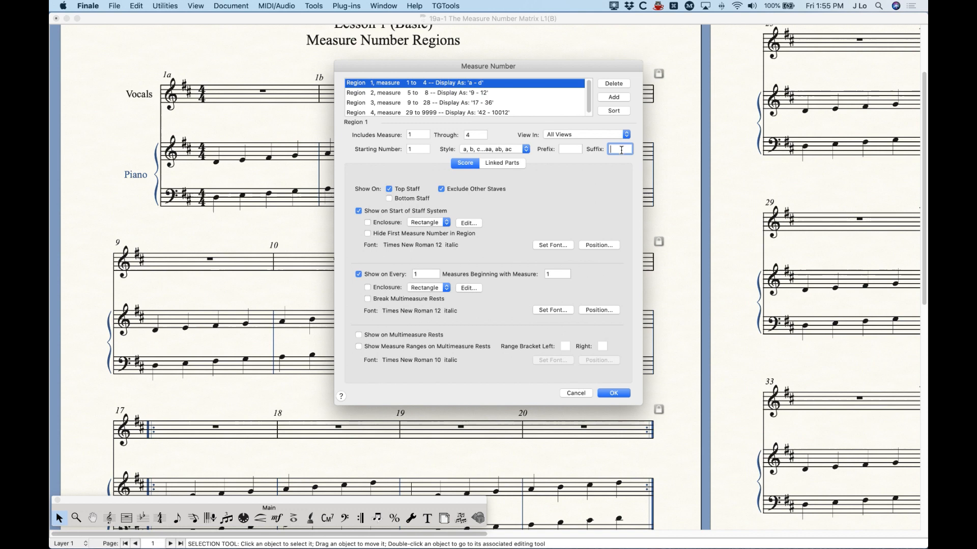
pyautogui.write('1')
pyautogui.click(613, 393)
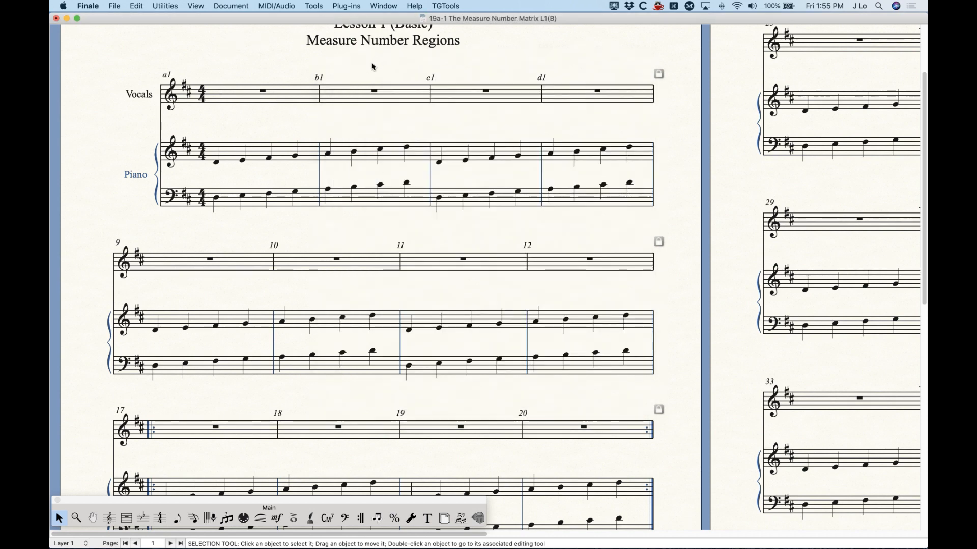
# Remove region 1's suffix and set its measure number prefix to Word
pyautogui.hotkey('alt', 'm')
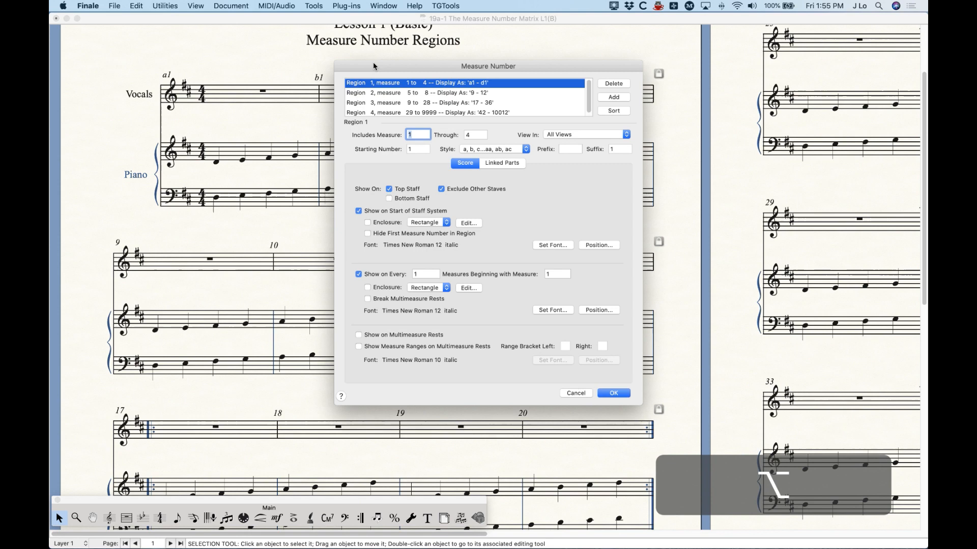
pyautogui.click(620, 149)
pyautogui.press('BackSpace')
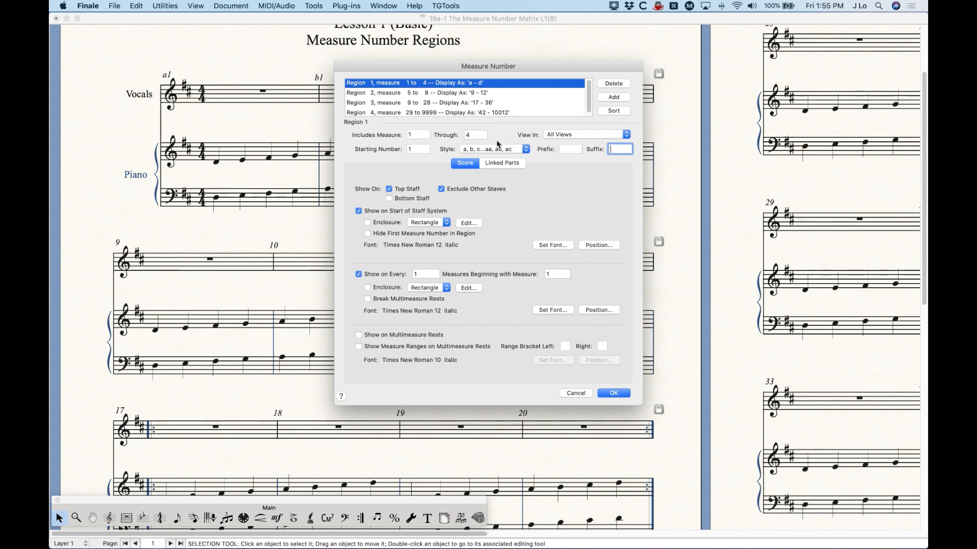
pyautogui.click(573, 151)
pyautogui.write('Word')
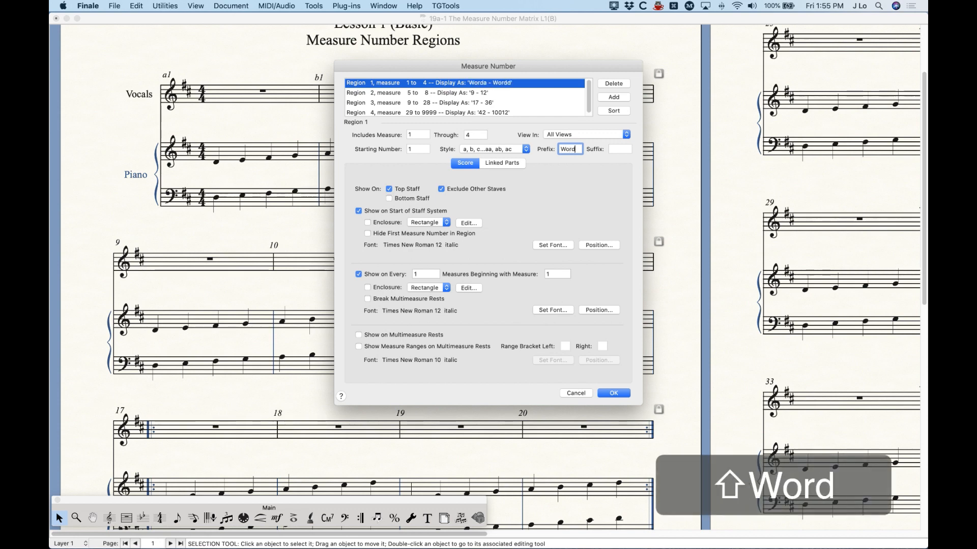
# Set region 1's numbering style to 1, 2, 3, 4 with the suffix Word, and apply it to the score
pyautogui.click(514, 150)
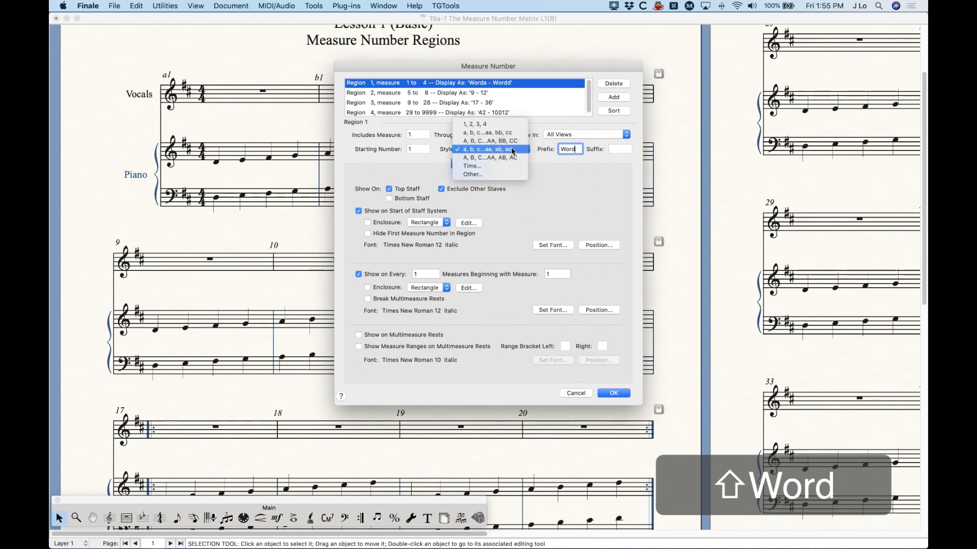
pyautogui.click(496, 124)
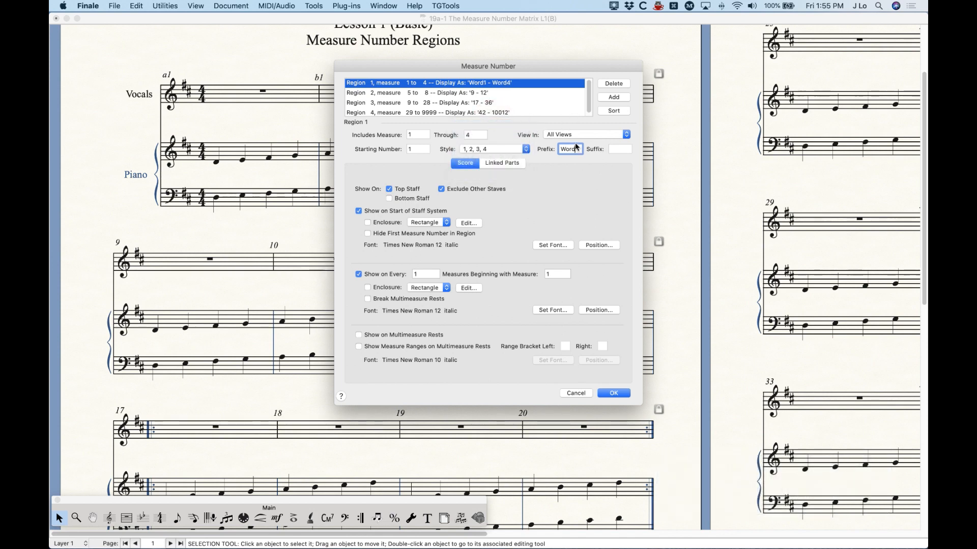
pyautogui.click(622, 149)
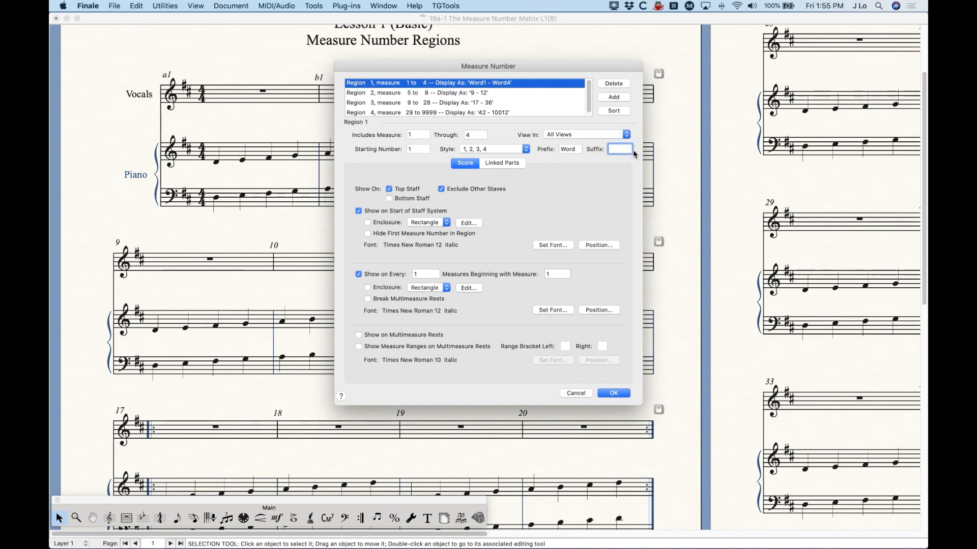
pyautogui.write('Word')
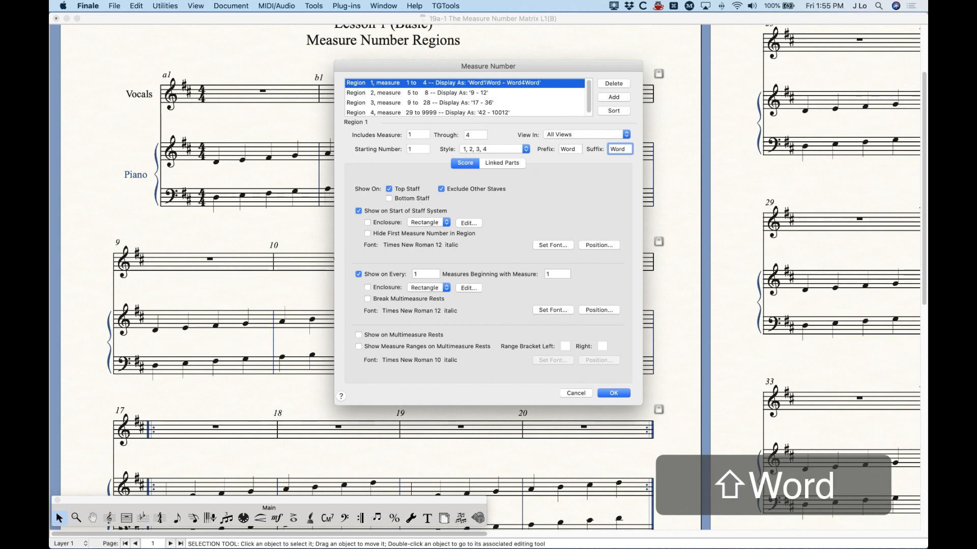
pyautogui.click(614, 393)
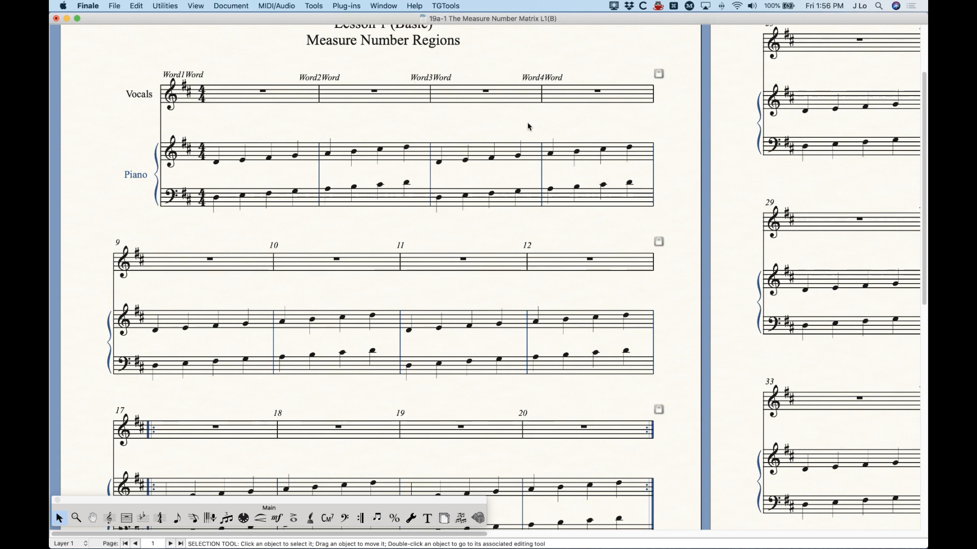
# Clear both the prefix and the suffix from region 1's measure numbers
pyautogui.hotkey('alt', 'm')
pyautogui.doubleClick(582, 151)
pyautogui.press('BackSpace')
pyautogui.doubleClick(629, 149)
pyautogui.press('BackSpace')
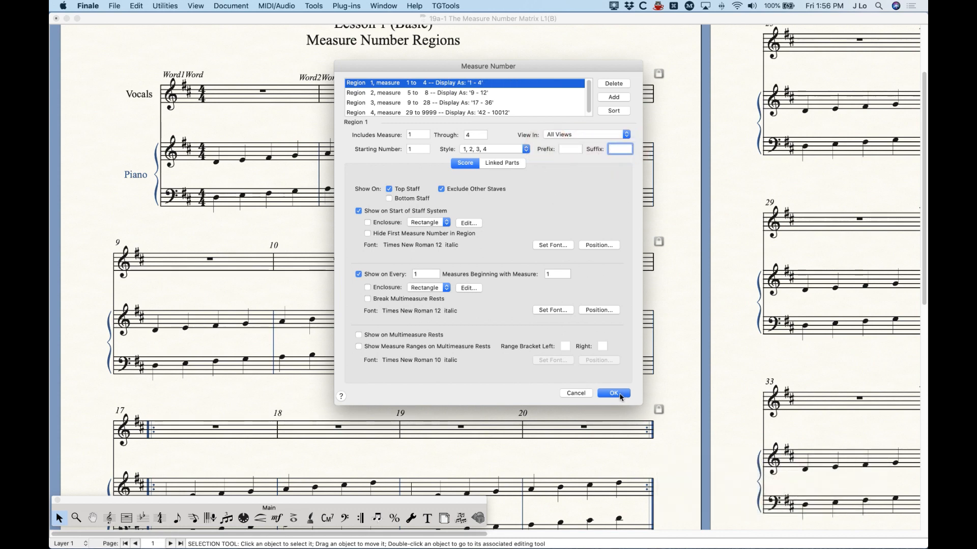
# Delete regions 2 through 4, extend region 1 through measure 9999, and apply the settings
pyautogui.click(453, 93)
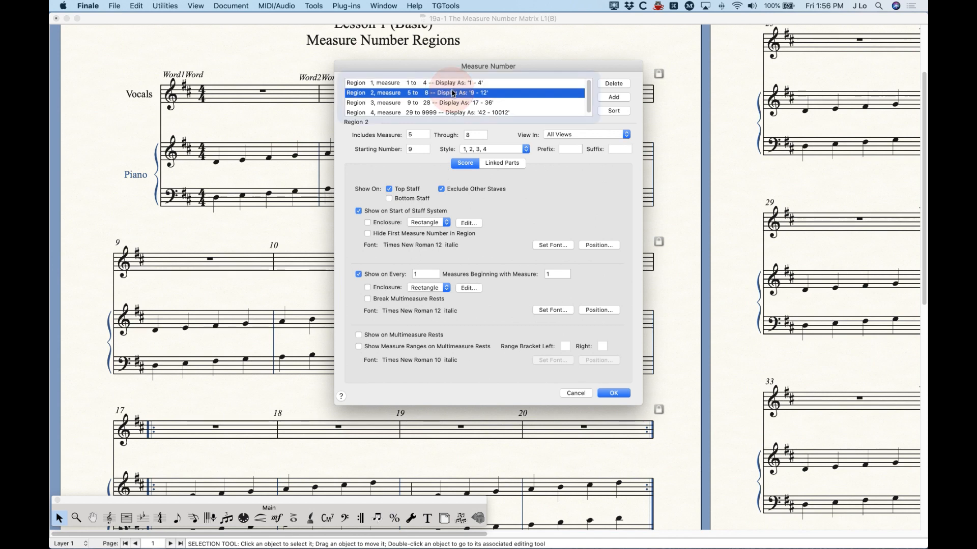
pyautogui.click(614, 84)
pyautogui.click(614, 85)
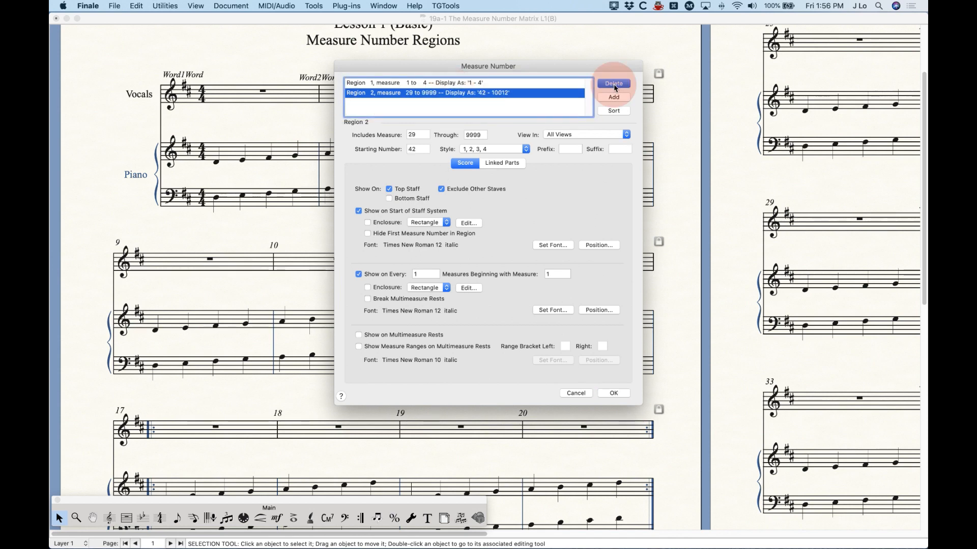
pyautogui.click(614, 85)
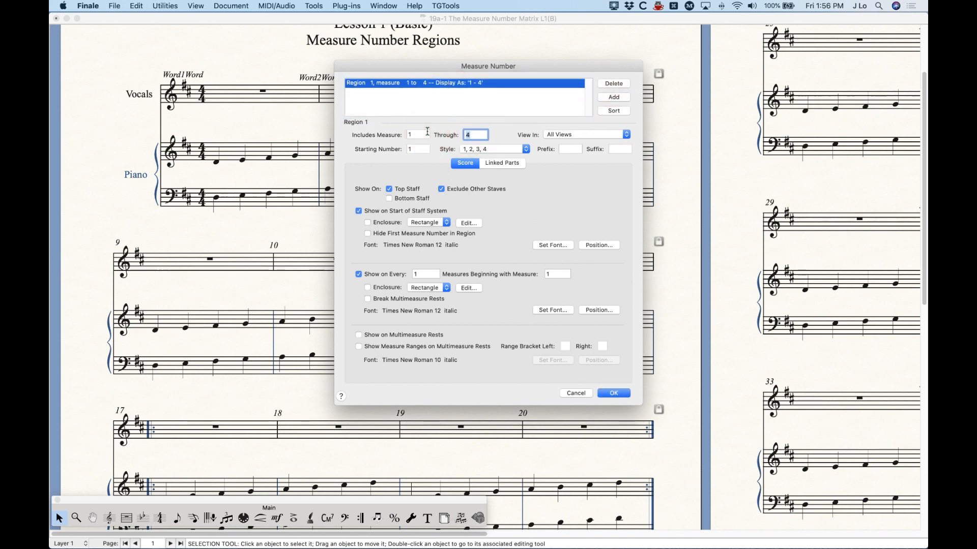
pyautogui.write('9999')
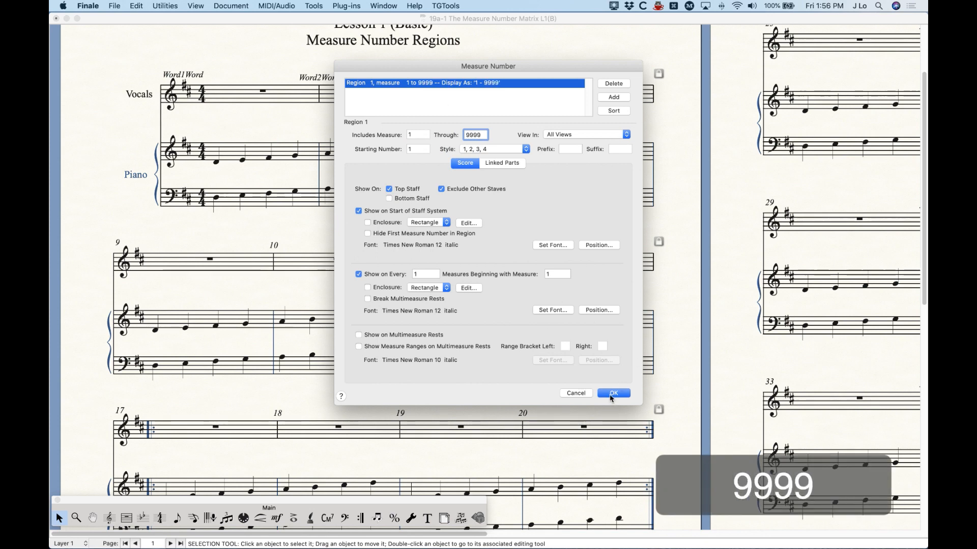
pyautogui.click(612, 395)
# Limit region 1 to measures 1 through 4 and apply it to the score
pyautogui.hotkey('alt', 'm')
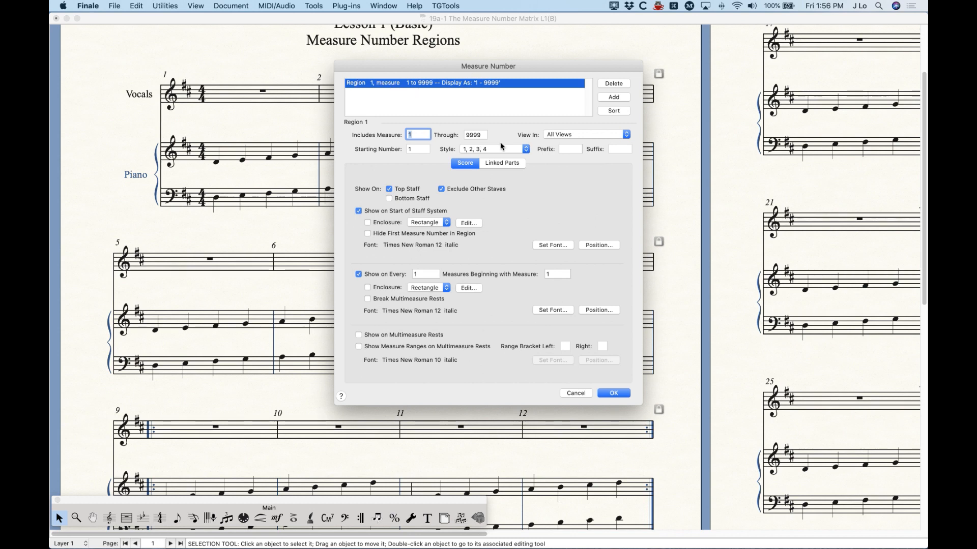
pyautogui.press('Tab')
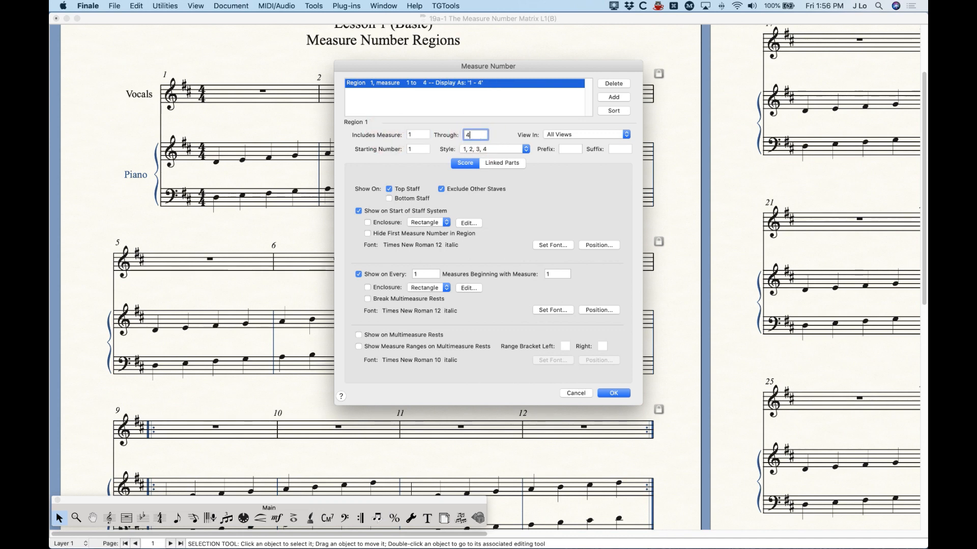
pyautogui.write('4')
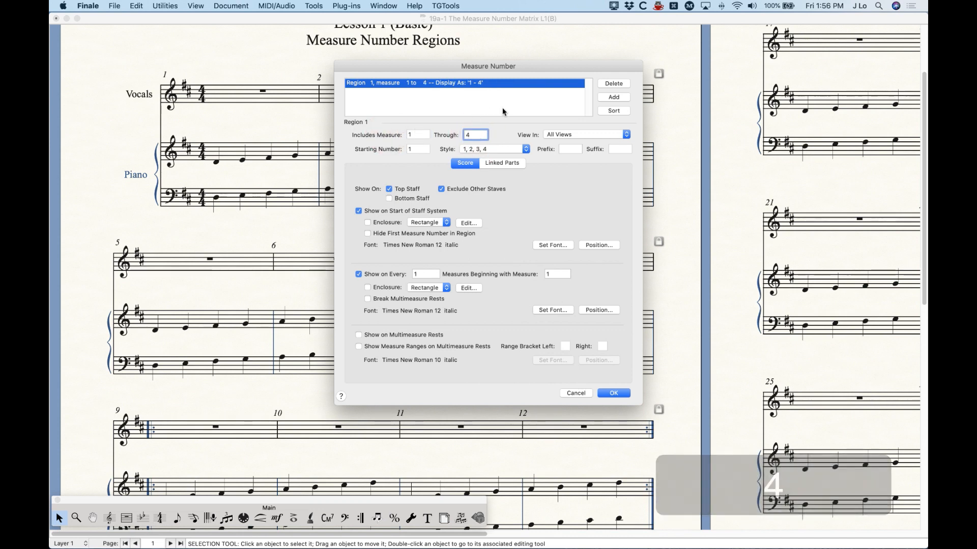
pyautogui.click(614, 393)
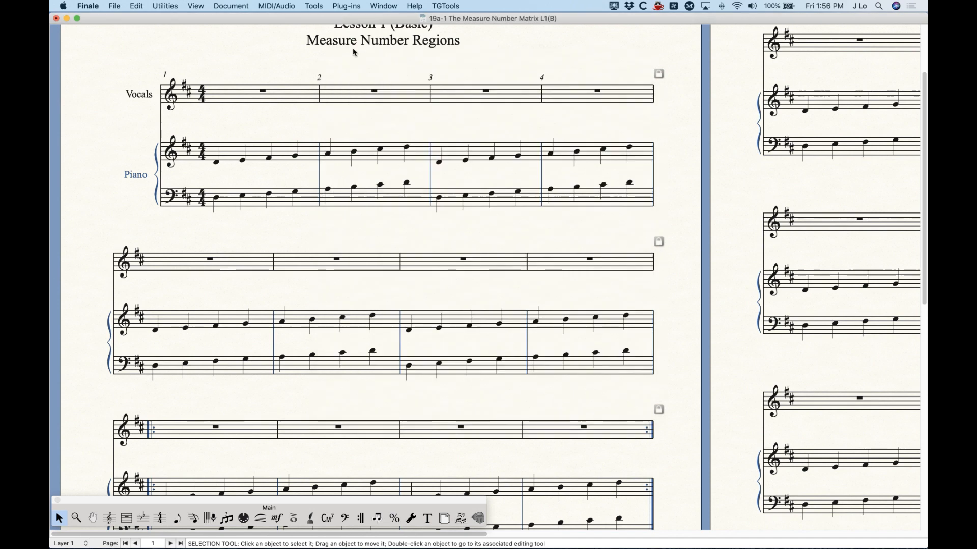
# Add a second measure number region covering measures 5 through 9
pyautogui.click(196, 263)
pyautogui.click(262, 240)
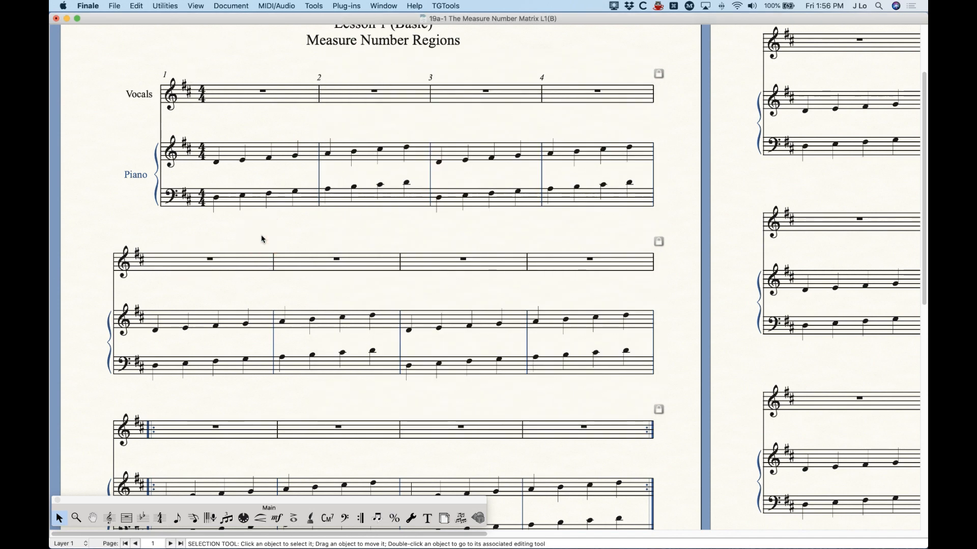
pyautogui.hotkey('alt', 'm')
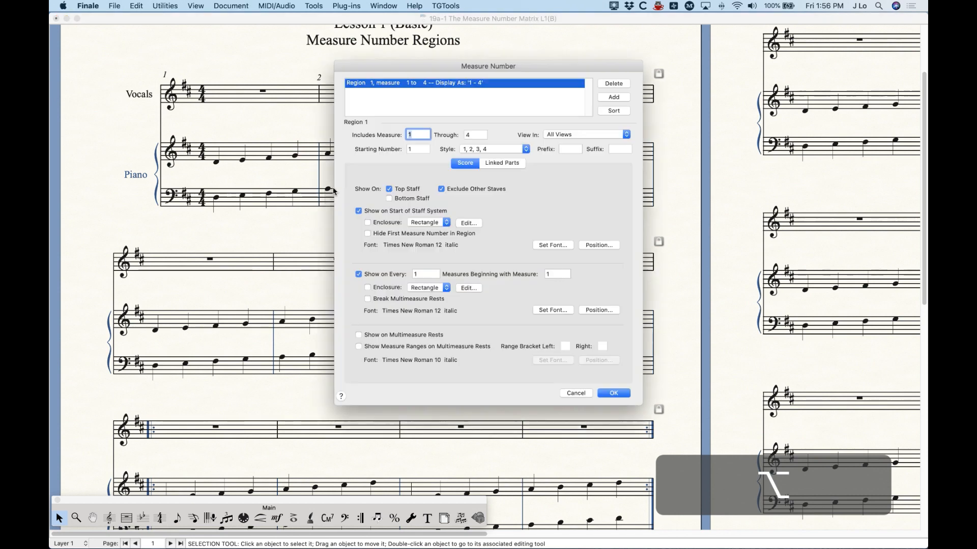
pyautogui.click(616, 98)
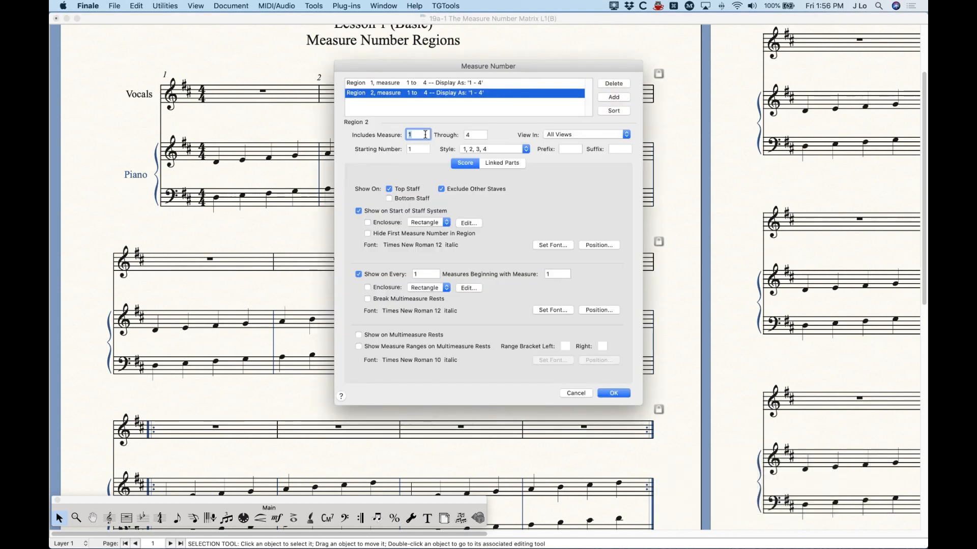
pyautogui.write('5')
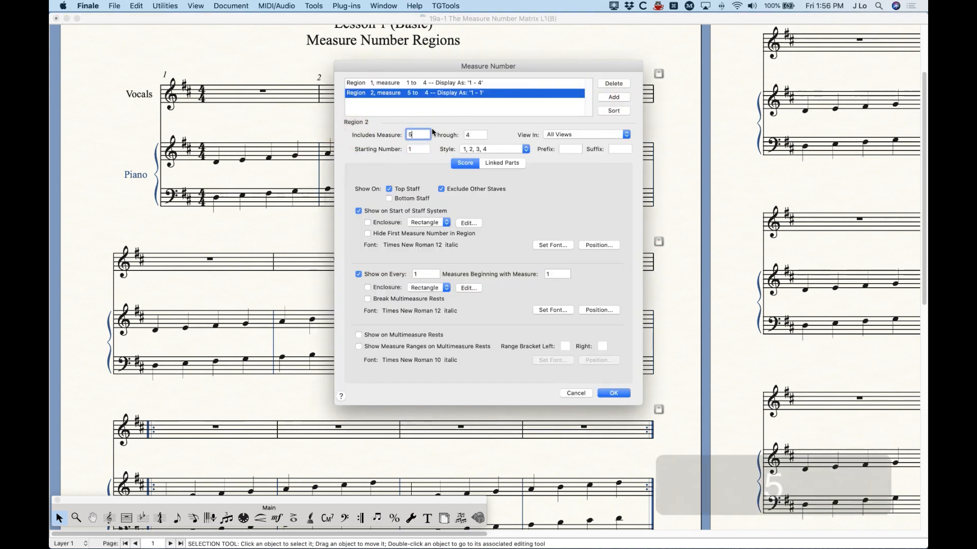
pyautogui.press('Tab')
pyautogui.write('9')
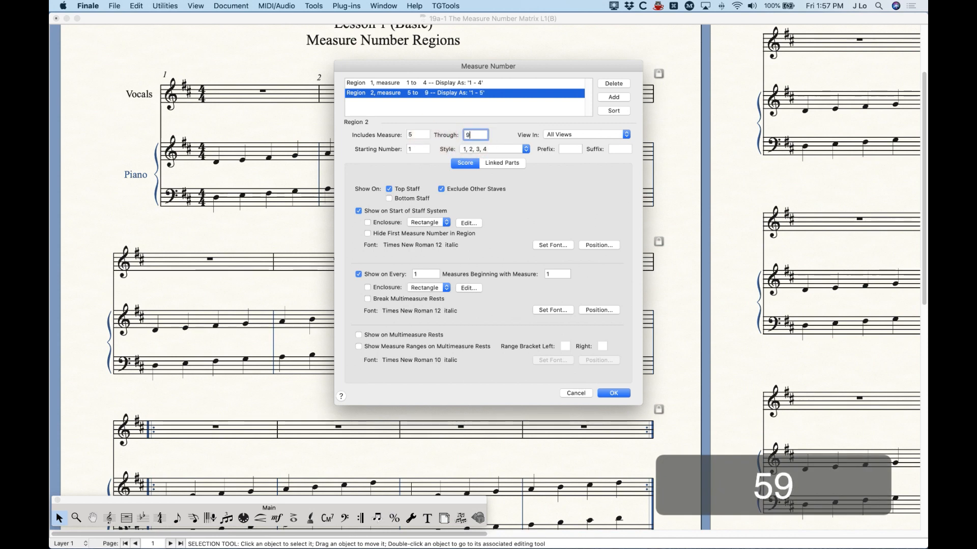
# Give region 2 the numbering style a, b, c...aa, ab, ac with the prefix 4, and apply it to the score
pyautogui.click(374, 151)
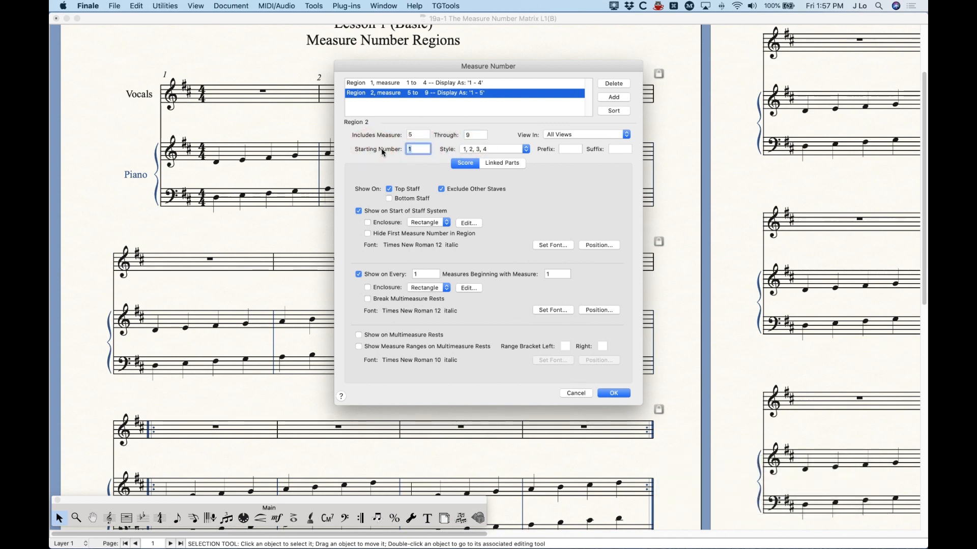
pyautogui.click(483, 149)
pyautogui.click(490, 176)
pyautogui.click(500, 150)
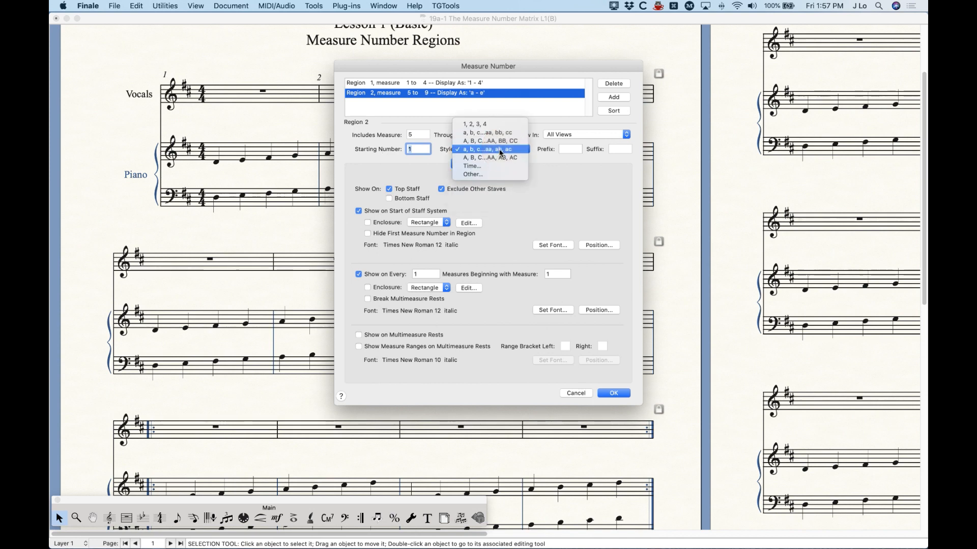
pyautogui.click(586, 164)
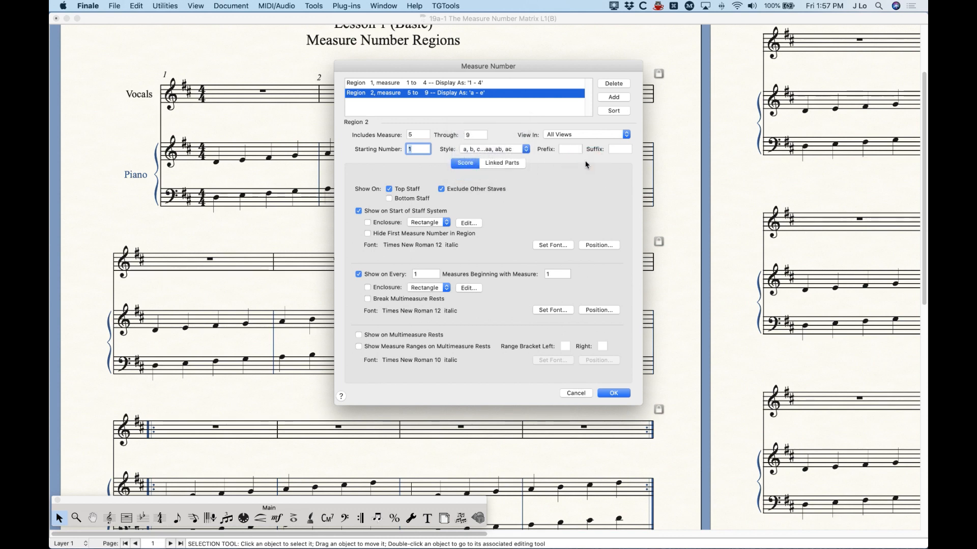
pyautogui.click(569, 150)
pyautogui.write('4')
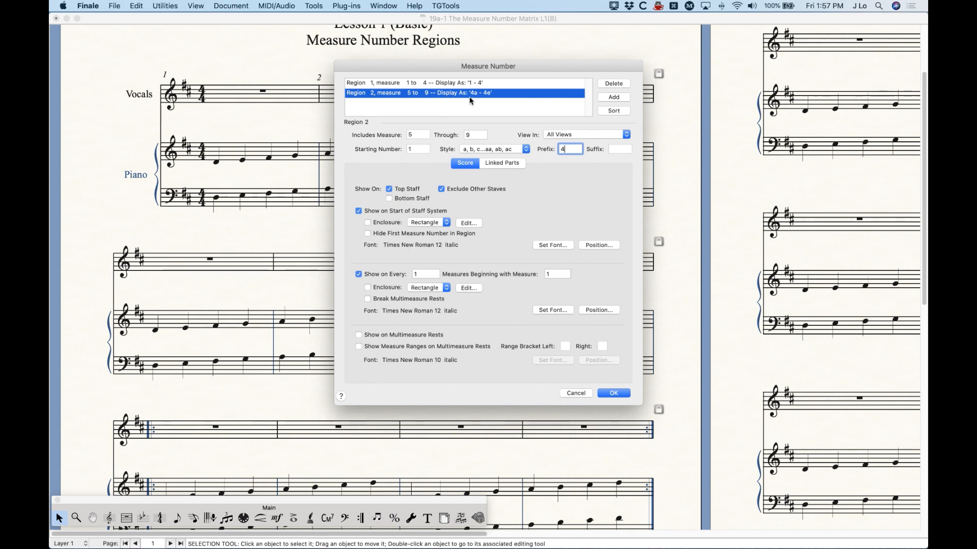
pyautogui.click(614, 394)
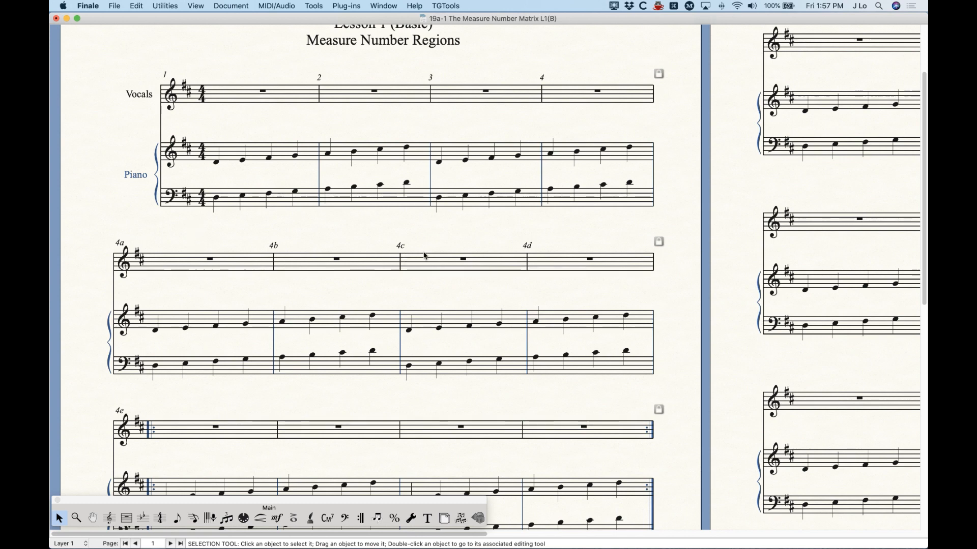
# Shorten region 2 to end at measure 8 and apply the change to the score
pyautogui.hotkey('alt', 'm')
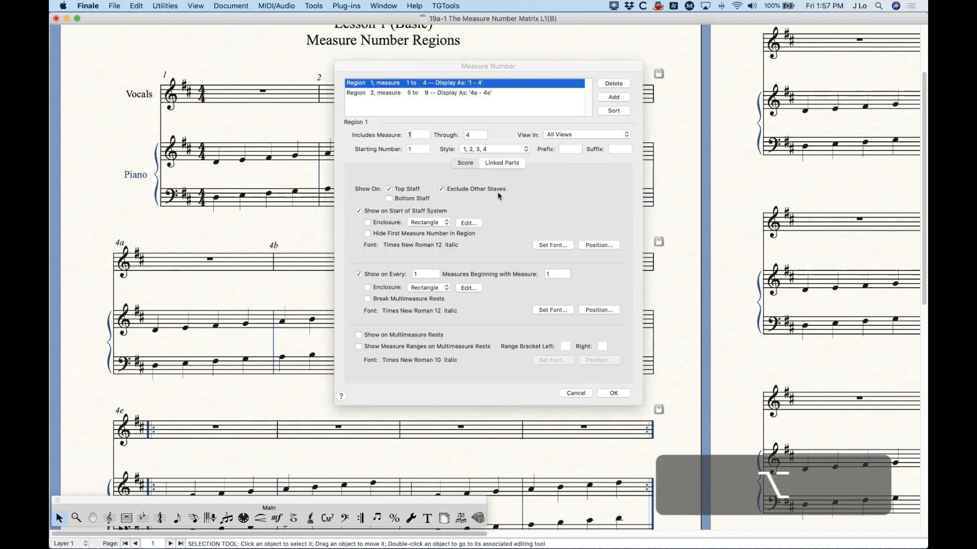
pyautogui.click(454, 93)
pyautogui.doubleClick(476, 135)
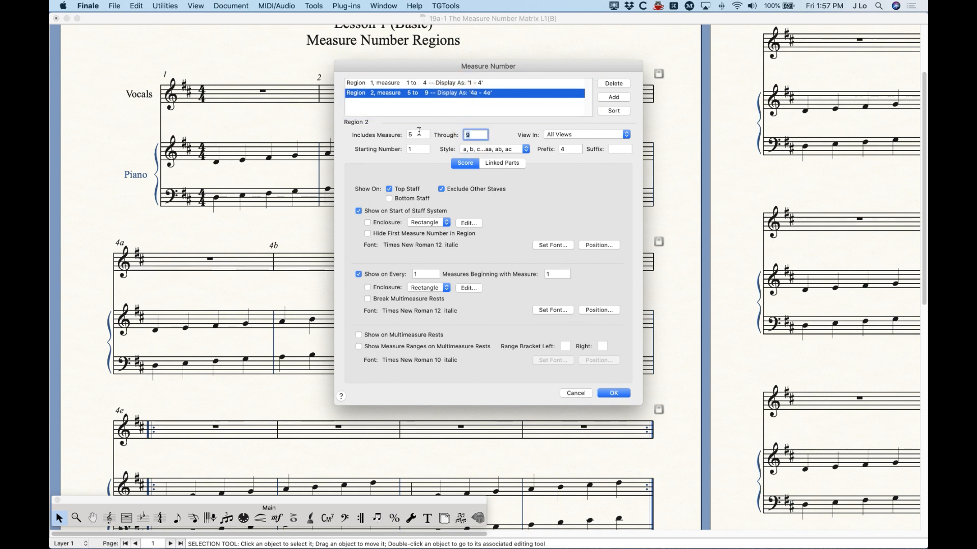
pyautogui.write('8')
pyautogui.click(618, 394)
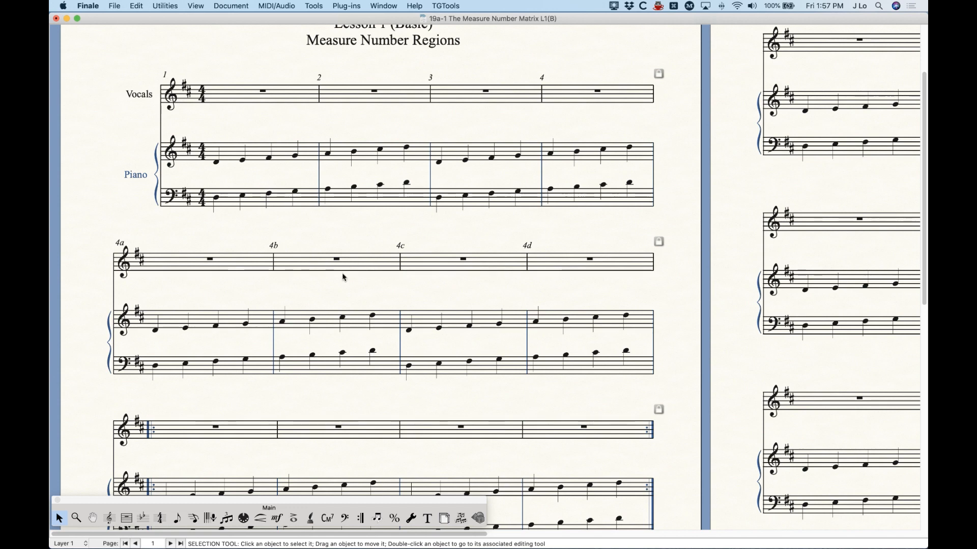
# Add a third measure number region covering measures 9 through 9999
pyautogui.hotkey('alt', 'm')
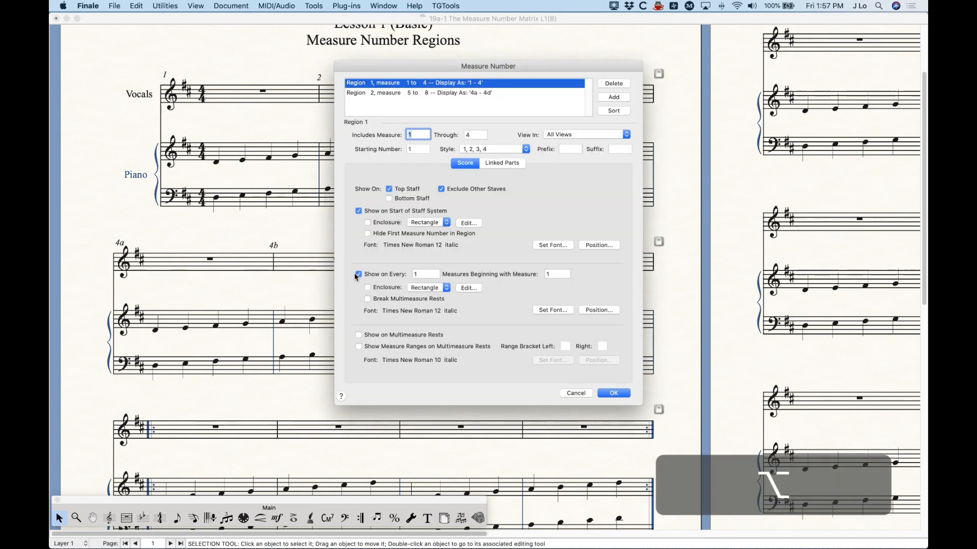
pyautogui.click(396, 93)
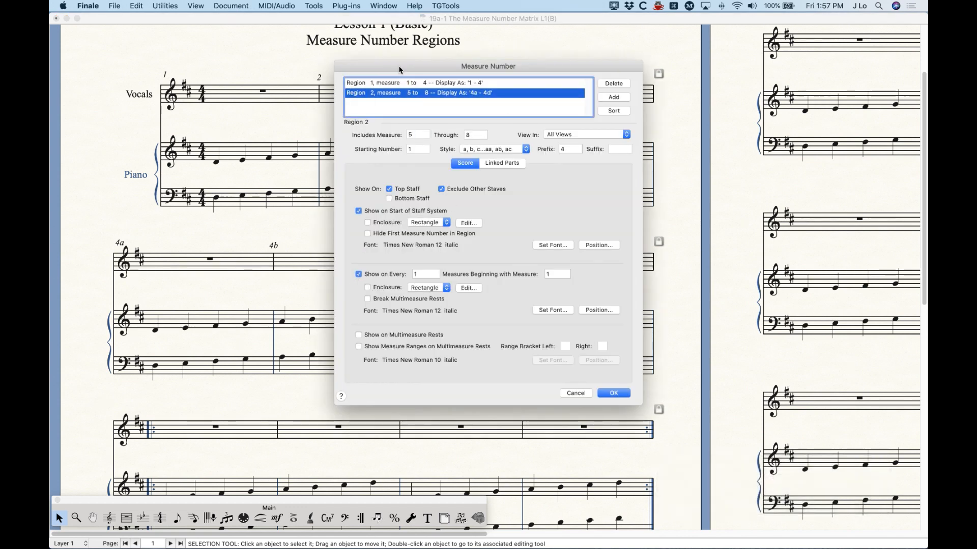
pyautogui.moveTo(418, 64); pyautogui.dragTo(488, 27)
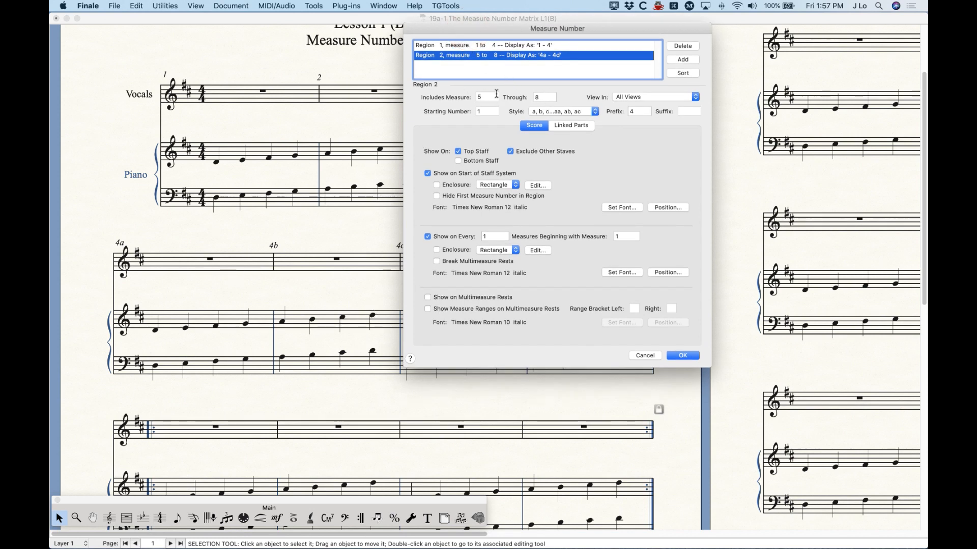
pyautogui.click(682, 59)
pyautogui.click(490, 96)
pyautogui.write('9')
pyautogui.doubleClick(544, 97)
pyautogui.write('9999')
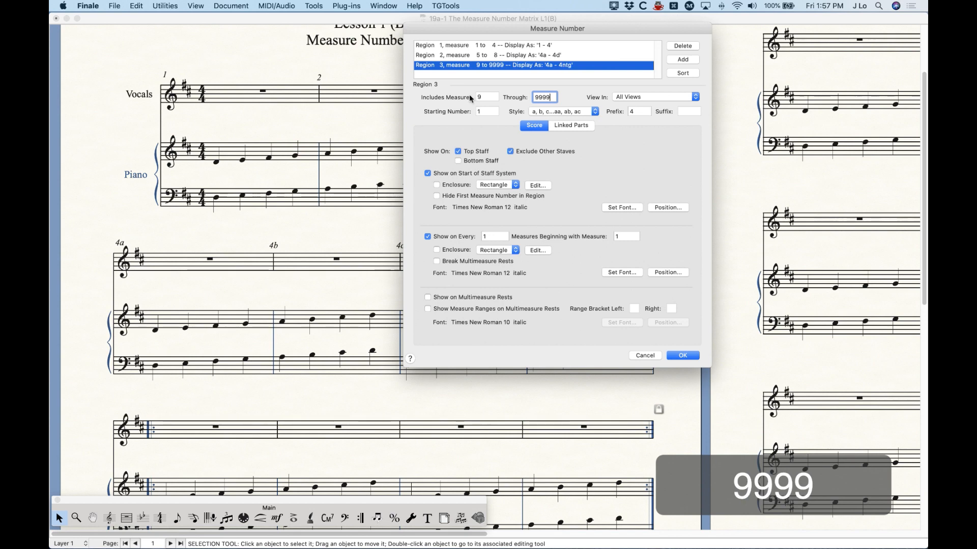
# Set region 3's numbering style to 1, 2, 3, 4 and clear its prefix
pyautogui.click(487, 111)
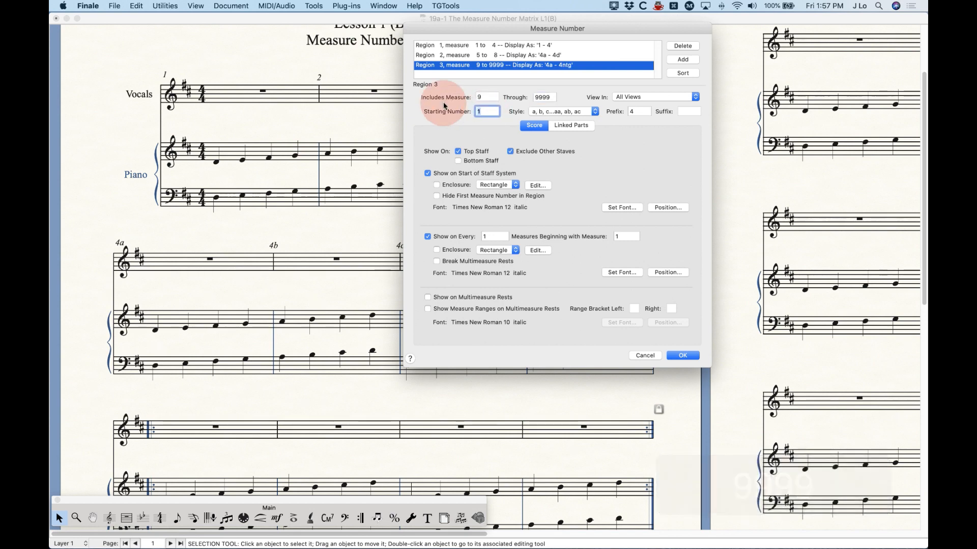
pyautogui.click(557, 112)
pyautogui.click(557, 88)
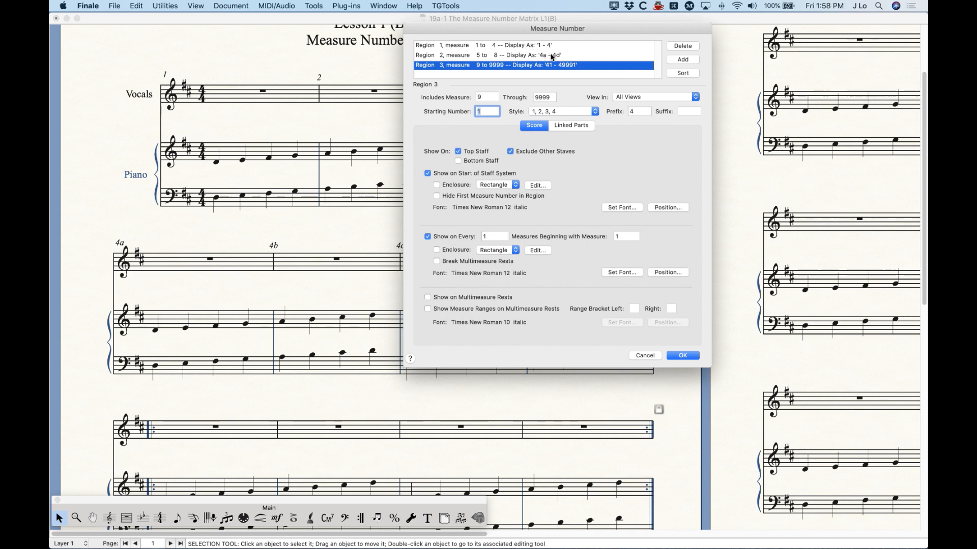
pyautogui.click(640, 110)
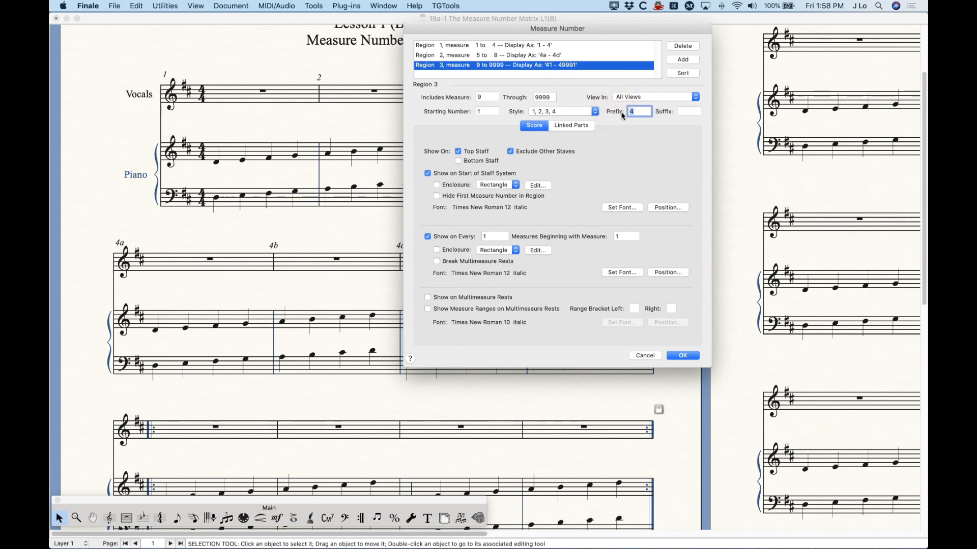
pyautogui.press('BackSpace')
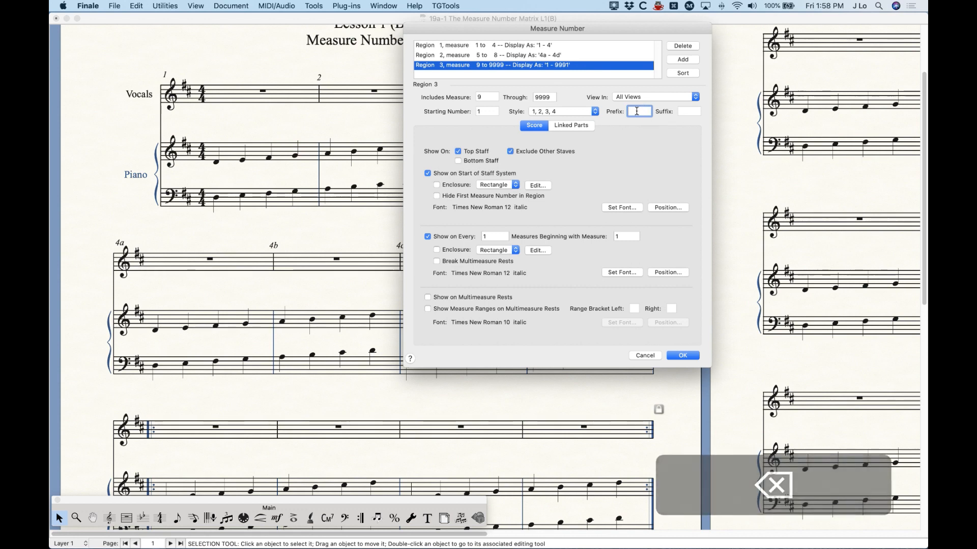
# Set region 3's starting number to 5 and apply the region settings to the score
pyautogui.click(570, 113)
pyautogui.click(553, 113)
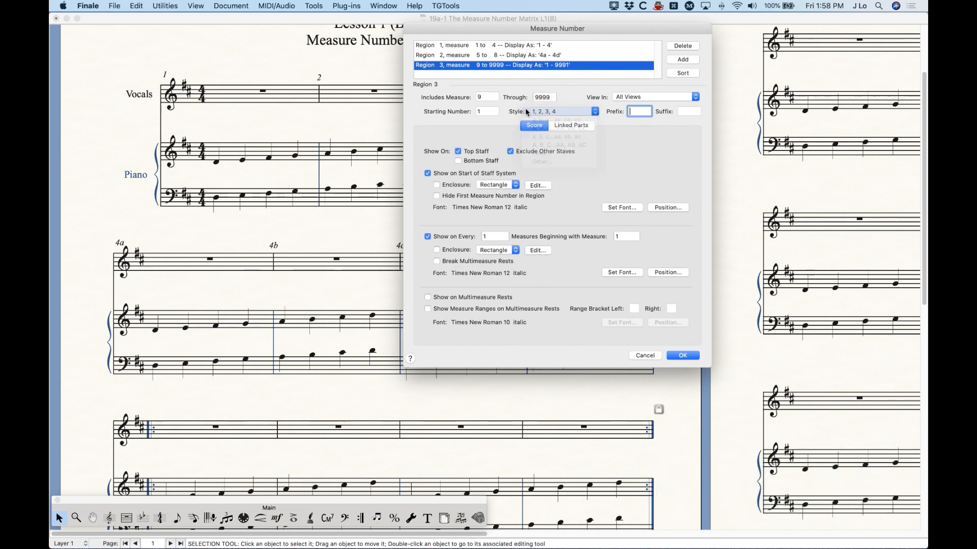
pyautogui.click(443, 113)
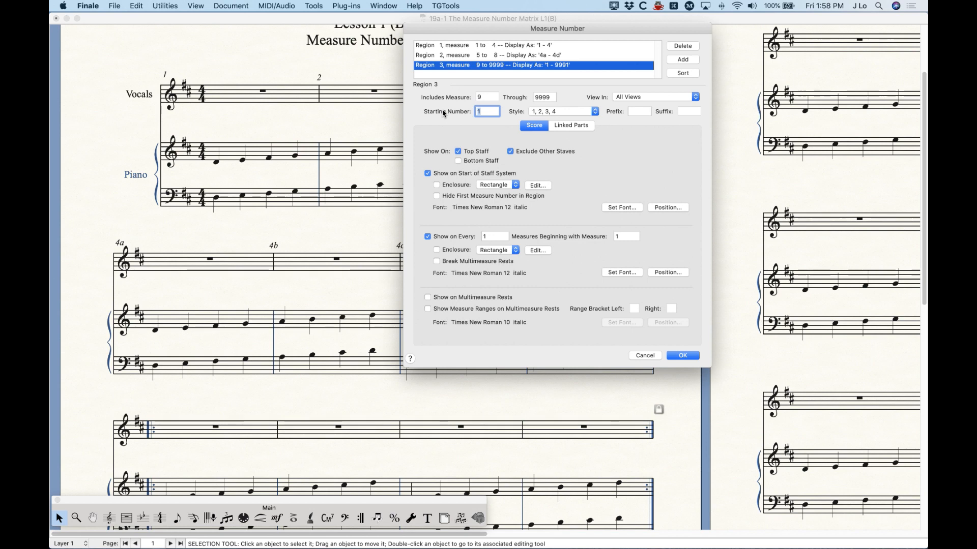
pyautogui.write('5')
pyautogui.click(681, 356)
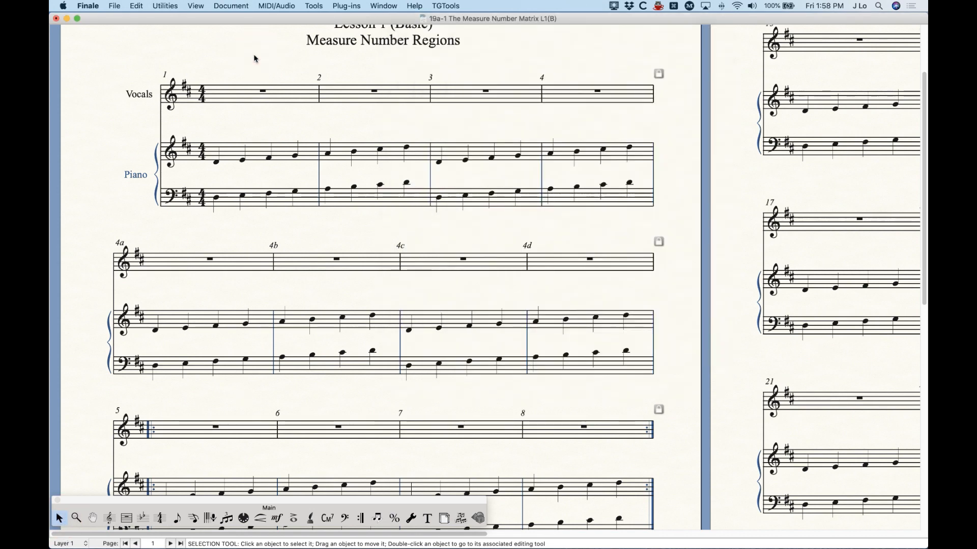
# Examine the displayed measure numbers system by system, selecting the Vocals measures in turn, down to the end of the page
pyautogui.click(229, 92)
pyautogui.click(374, 92)
pyautogui.click(480, 91)
pyautogui.click(601, 97)
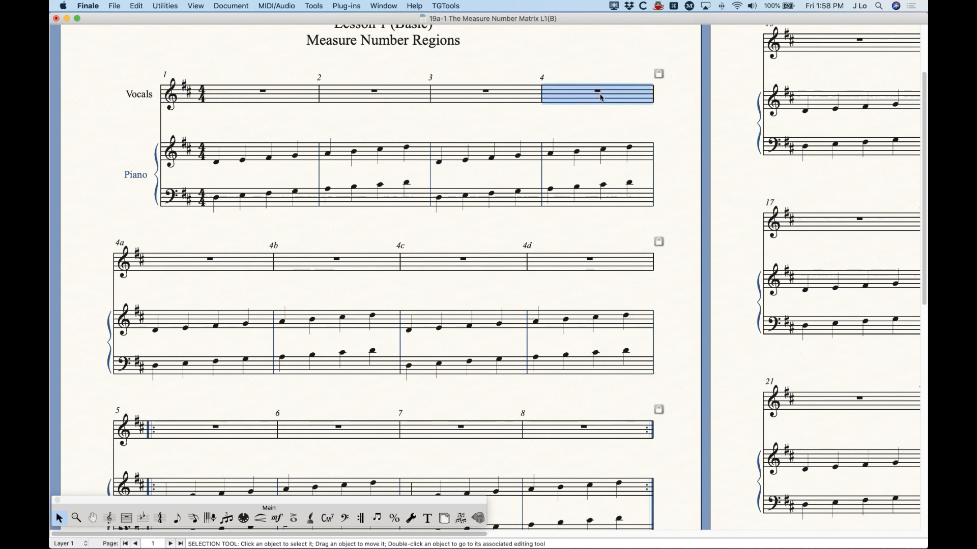
pyautogui.click(234, 260)
pyautogui.click(326, 264)
pyautogui.click(445, 262)
pyautogui.click(554, 264)
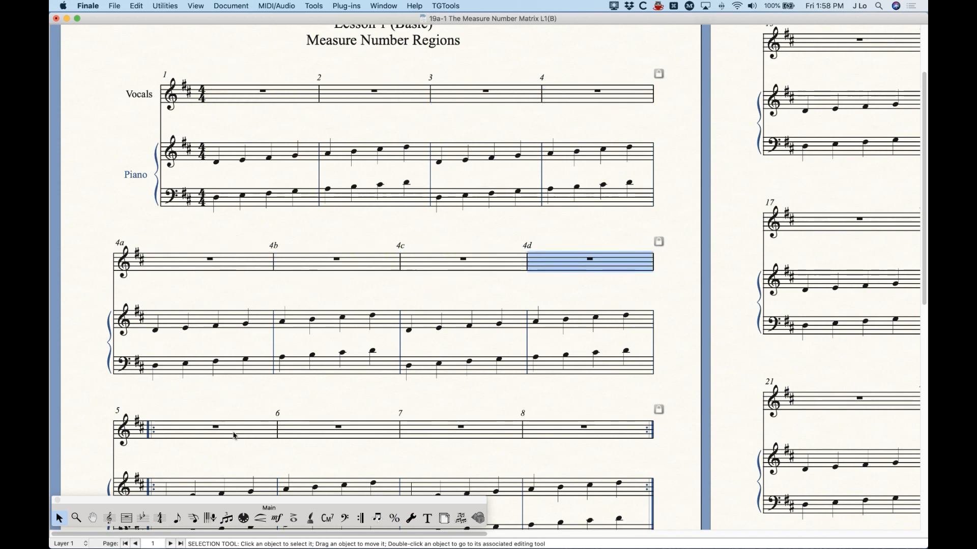
pyautogui.click(203, 425)
pyautogui.scroll(-3, 336, 342)
pyautogui.scroll(-2, 337, 342)
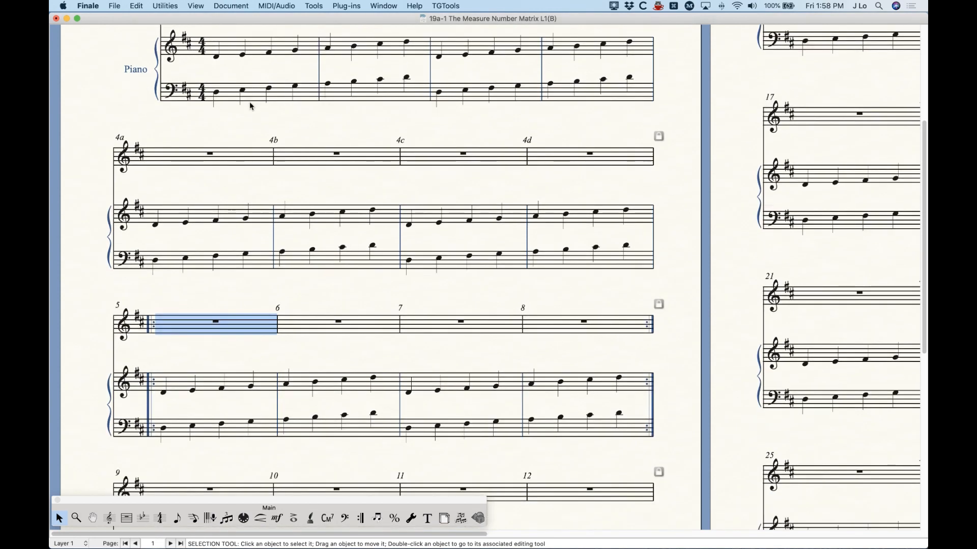
pyautogui.scroll(-6, 337, 258)
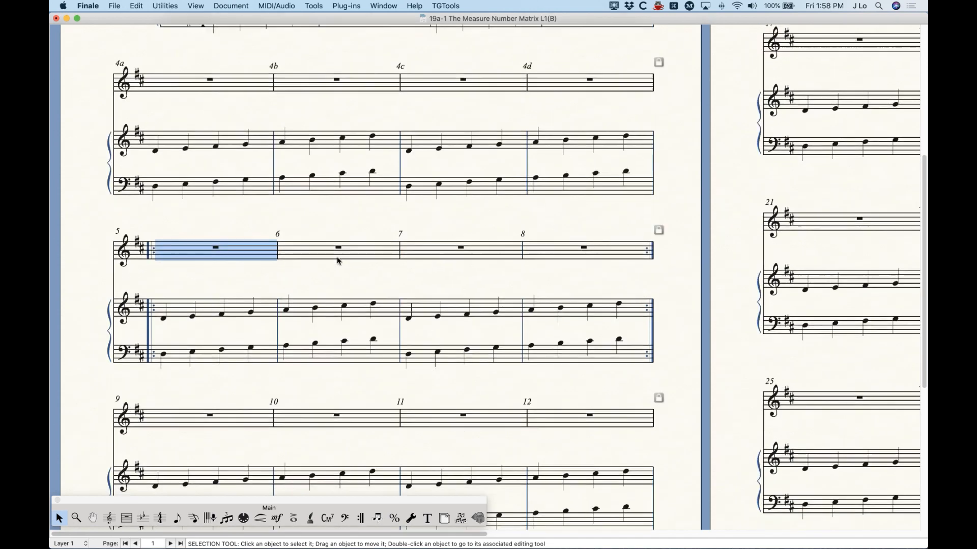
pyautogui.scroll(1, 337, 258)
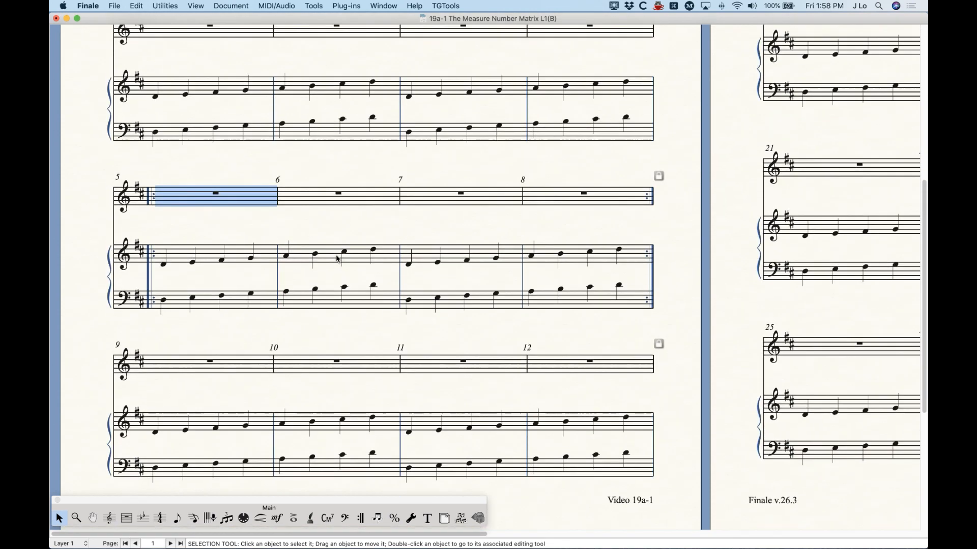
pyautogui.scroll(1, 337, 258)
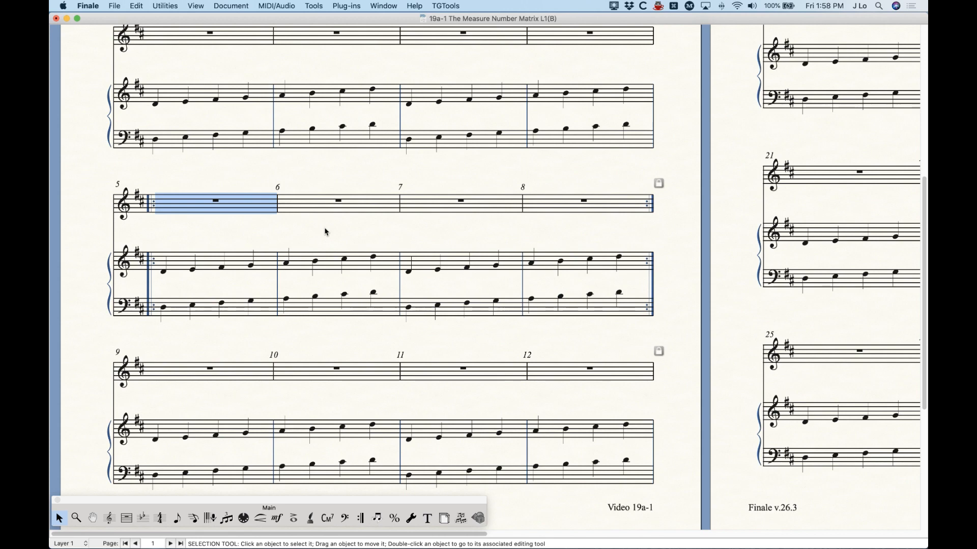
# Limit region 3 to measures 9 through 12
pyautogui.hotkey('alt', 'm')
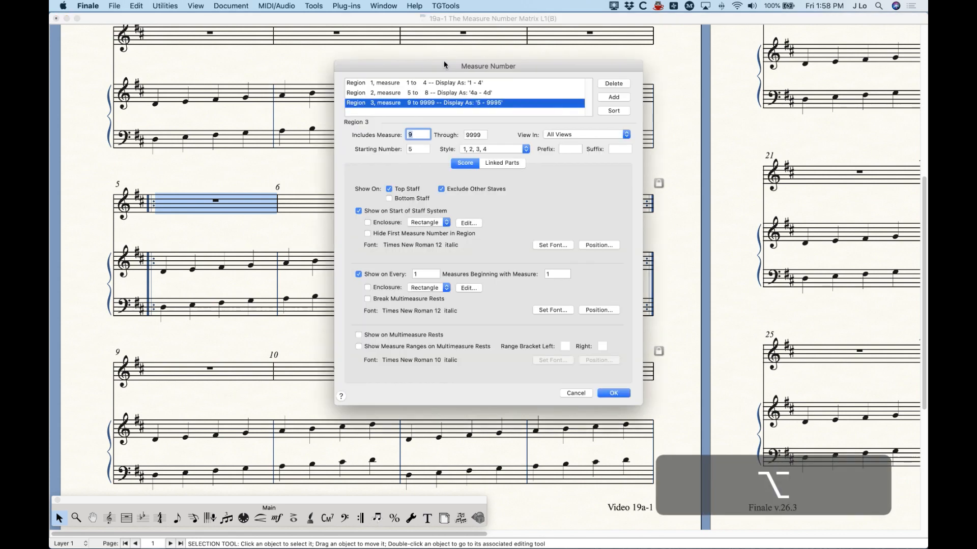
pyautogui.moveTo(438, 67); pyautogui.dragTo(512, 105)
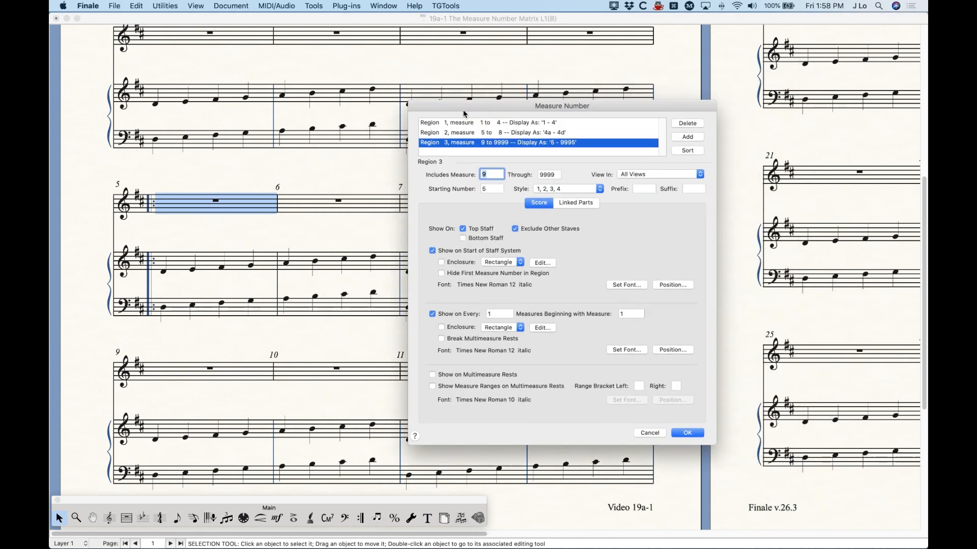
pyautogui.click(468, 144)
pyautogui.doubleClick(551, 174)
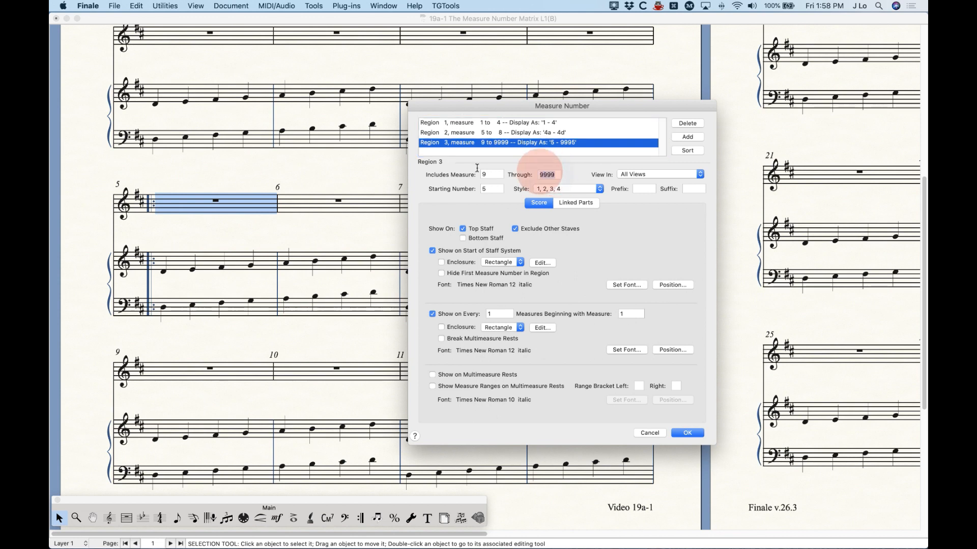
pyautogui.write('12')
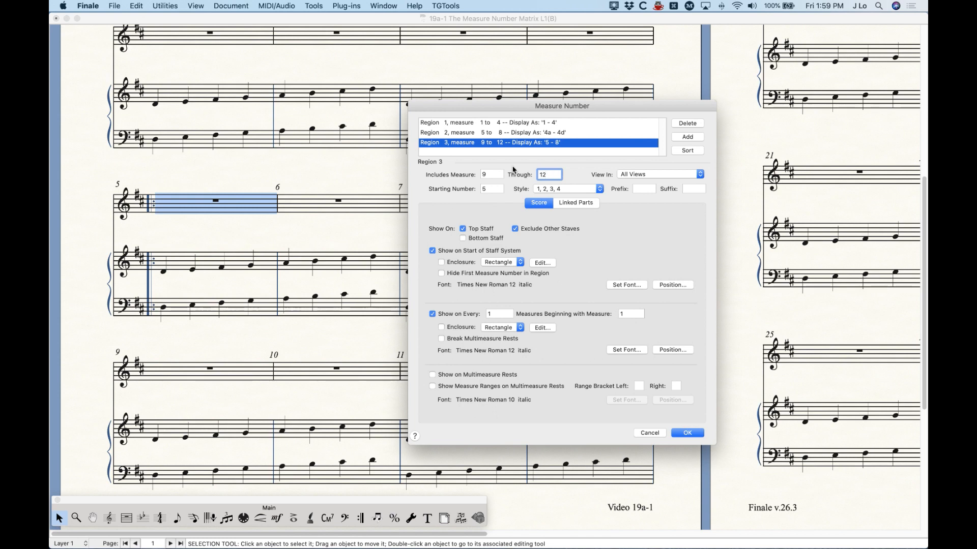
# Set region 3's starting number to 1
pyautogui.click(492, 190)
pyautogui.moveTo(492, 190); pyautogui.dragTo(435, 188)
pyautogui.write('1')
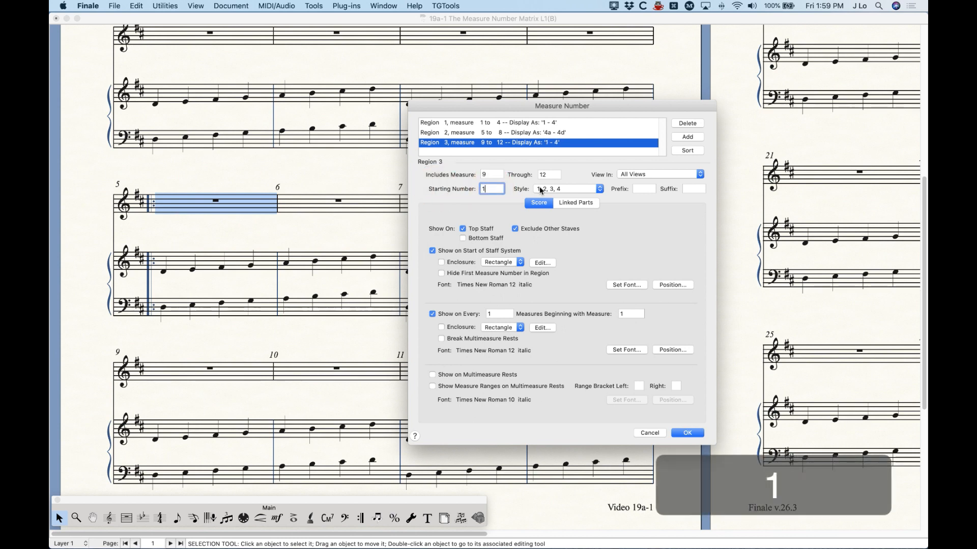
# Set region 3's numbering style to A, B, C...AA, AB, AC and its starting number to 5
pyautogui.click(560, 188)
pyautogui.click(555, 223)
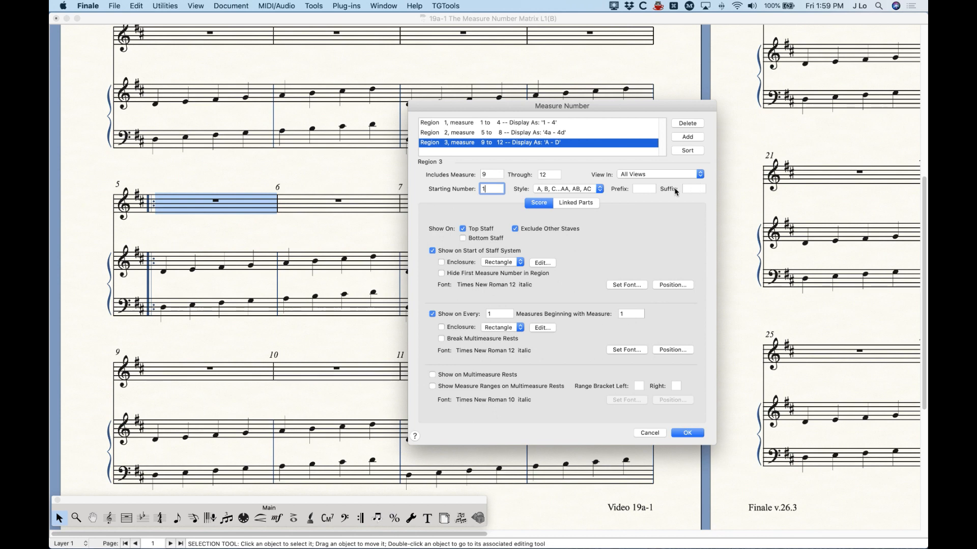
pyautogui.moveTo(493, 189); pyautogui.dragTo(440, 187)
pyautogui.write('5')
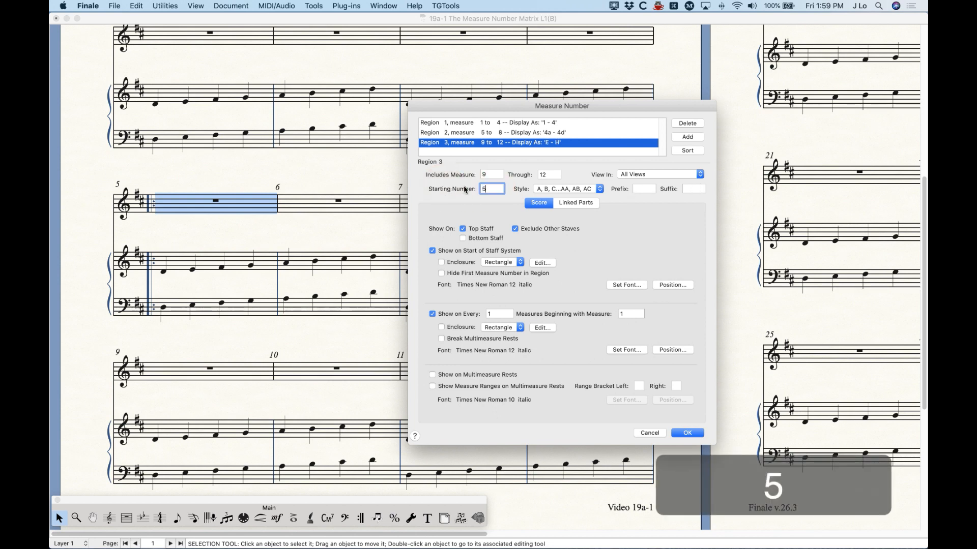
# Set region 3's numbering style to 1, 2, 3, 4 with the suffix A and apply the settings to the score
pyautogui.click(557, 190)
pyautogui.click(557, 174)
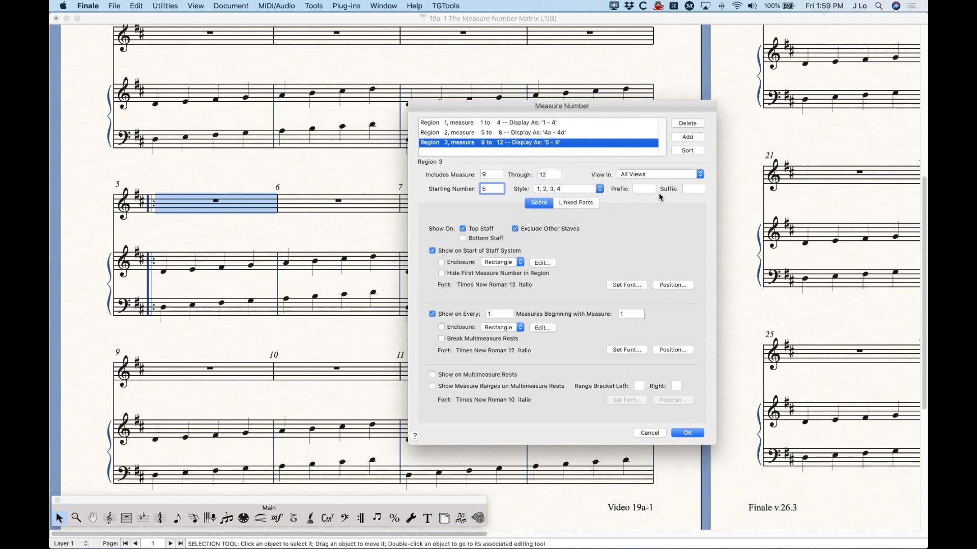
pyautogui.click(697, 189)
pyautogui.write('A')
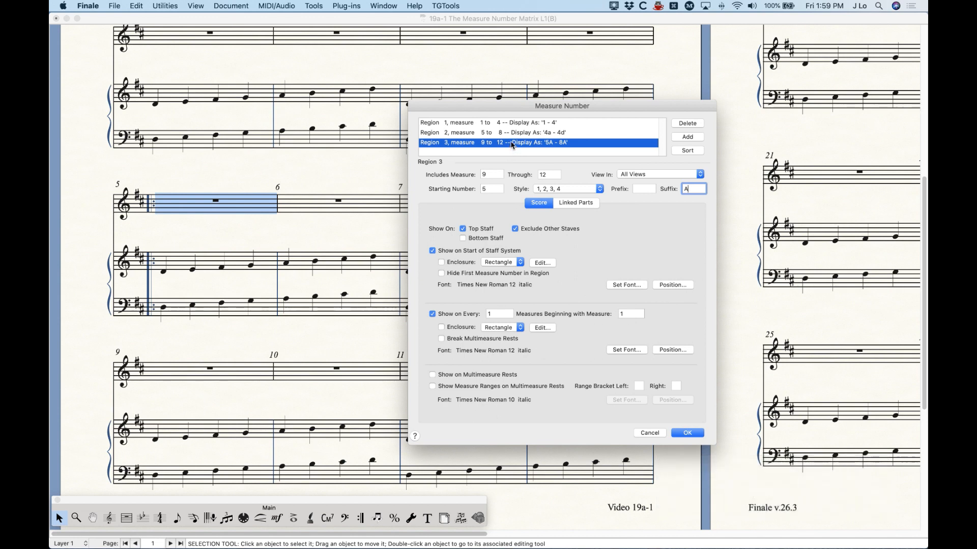
pyautogui.click(687, 433)
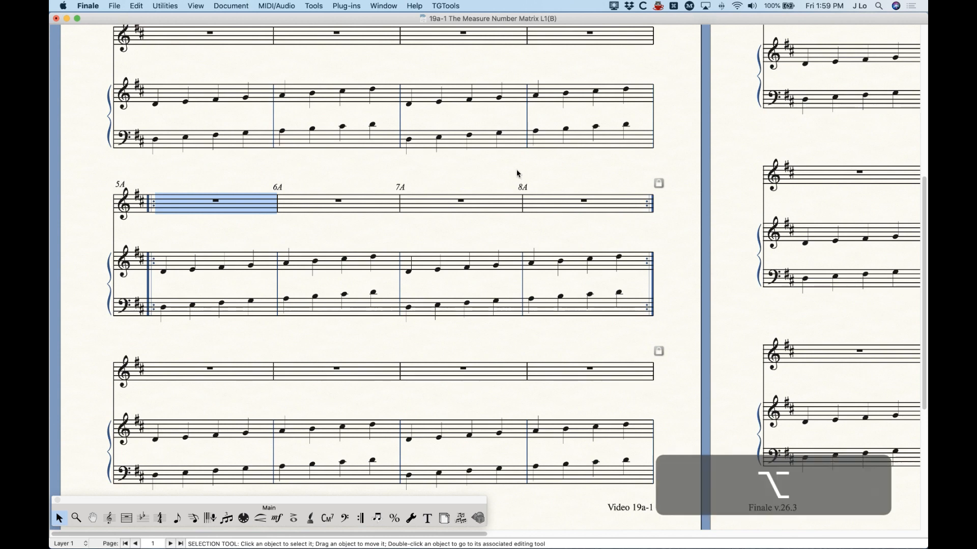
# Add a new measure number region based on region 3, keeping measures 9 through 12 and the starting number 5
pyautogui.hotkey('alt', 'm')
pyautogui.click(425, 105)
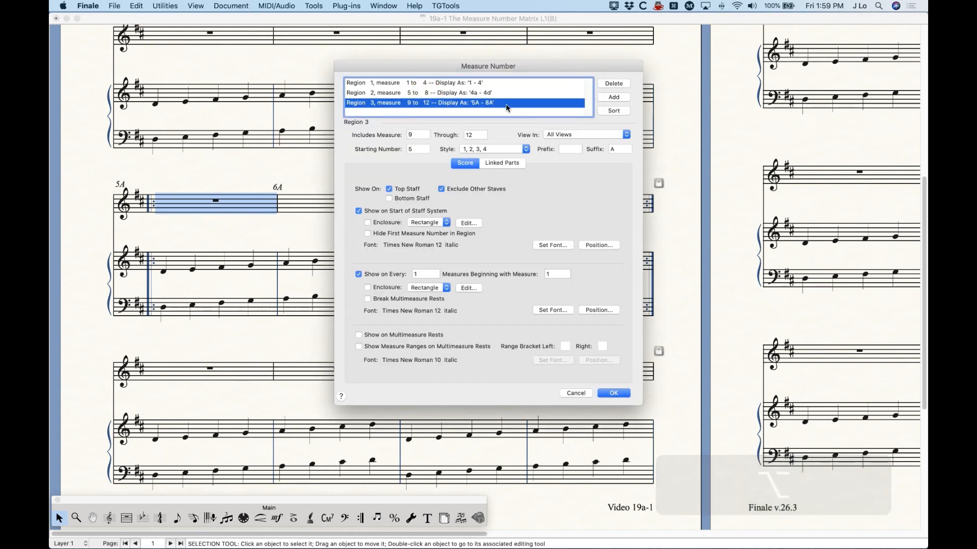
pyautogui.click(613, 98)
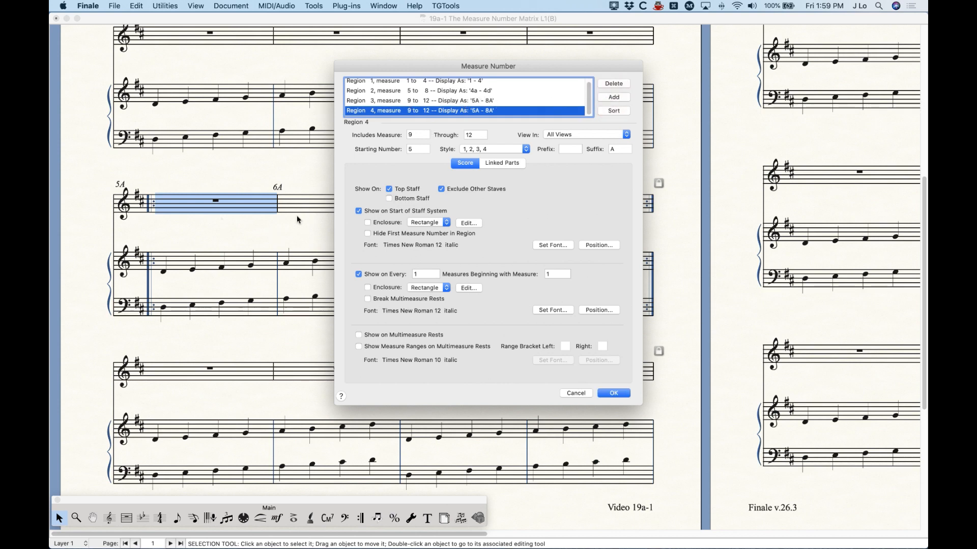
pyautogui.click(420, 135)
pyautogui.click(478, 135)
pyautogui.click(416, 150)
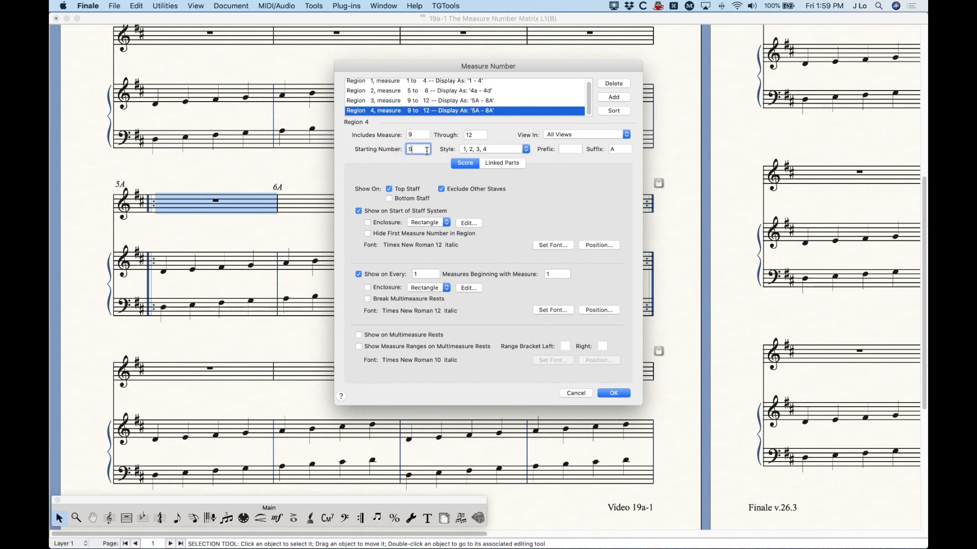
# Set the suffix of the new region 4 to B and apply the settings to the score
pyautogui.click(618, 148)
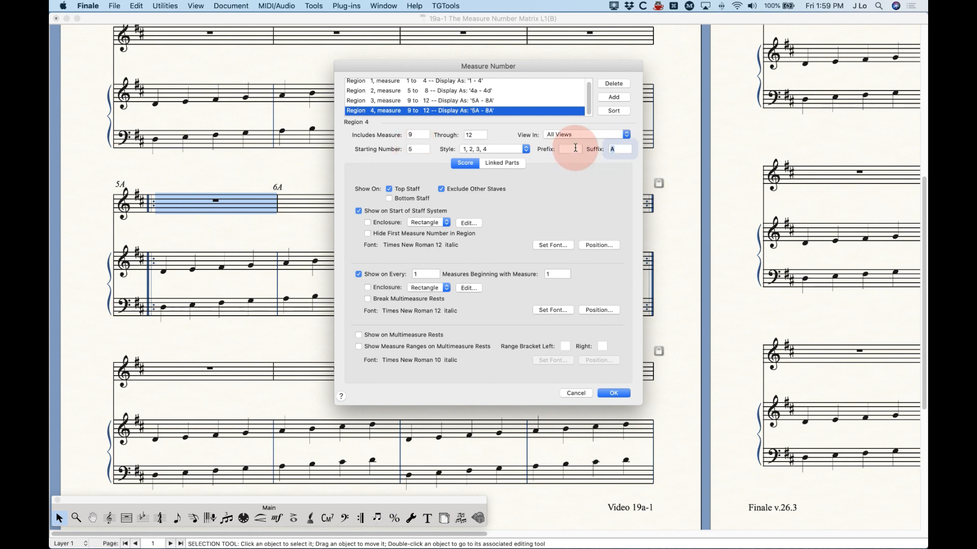
pyautogui.press('shift')
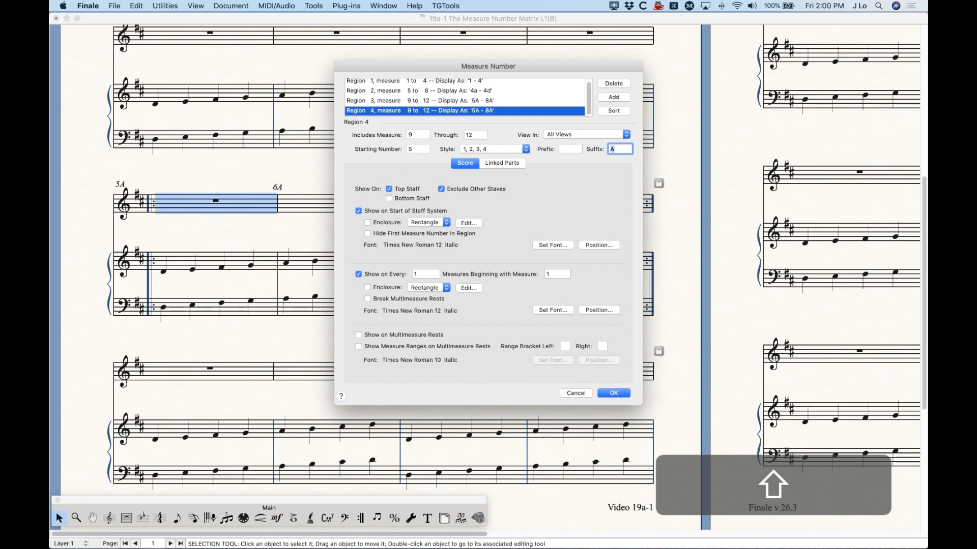
pyautogui.write('B')
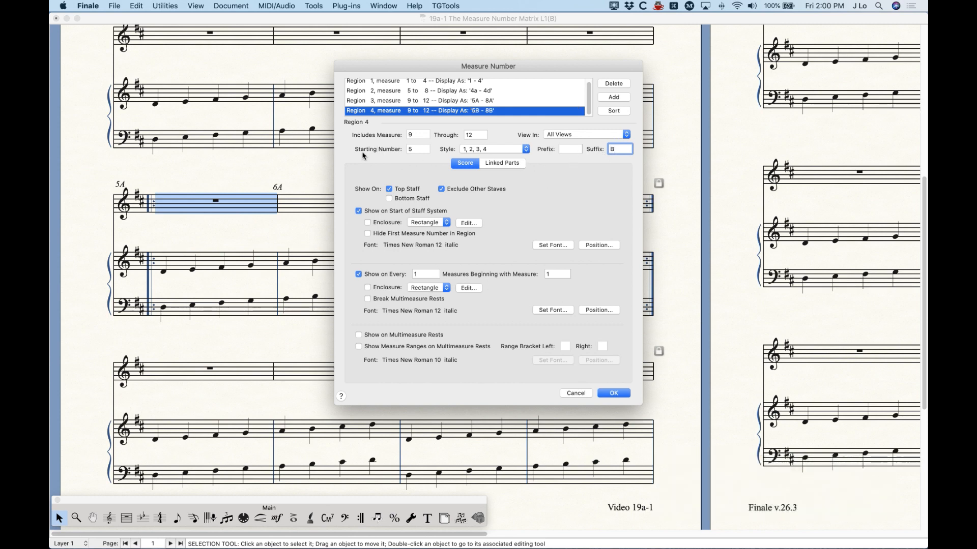
pyautogui.click(609, 394)
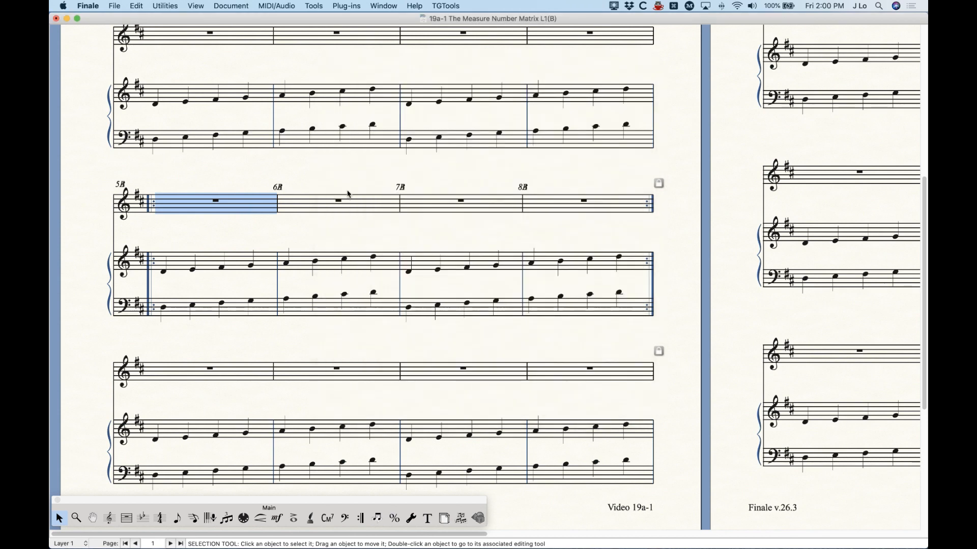
# Raise the start-of-system measure numbers of region 3 (5A to 8A) higher above the staff
pyautogui.hotkey('alt', 'm')
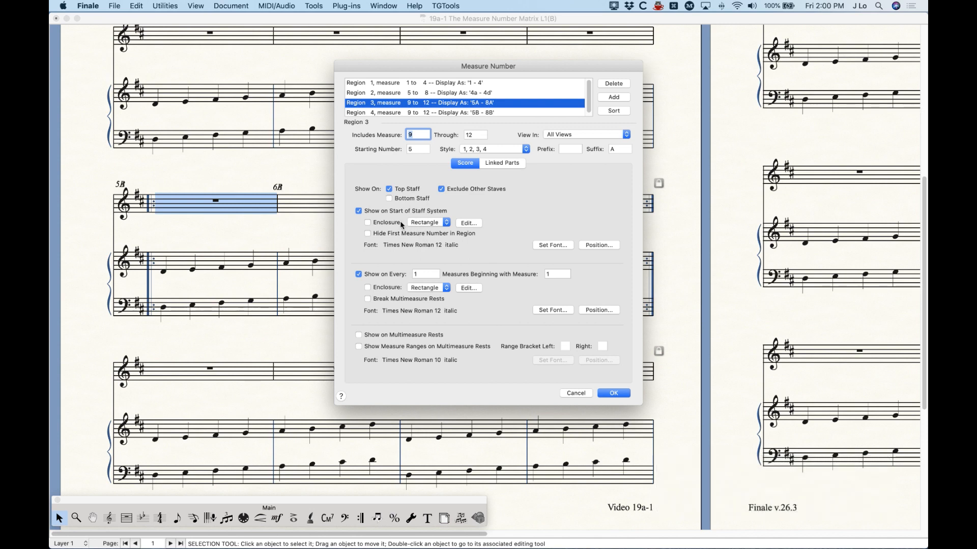
pyautogui.click(597, 245)
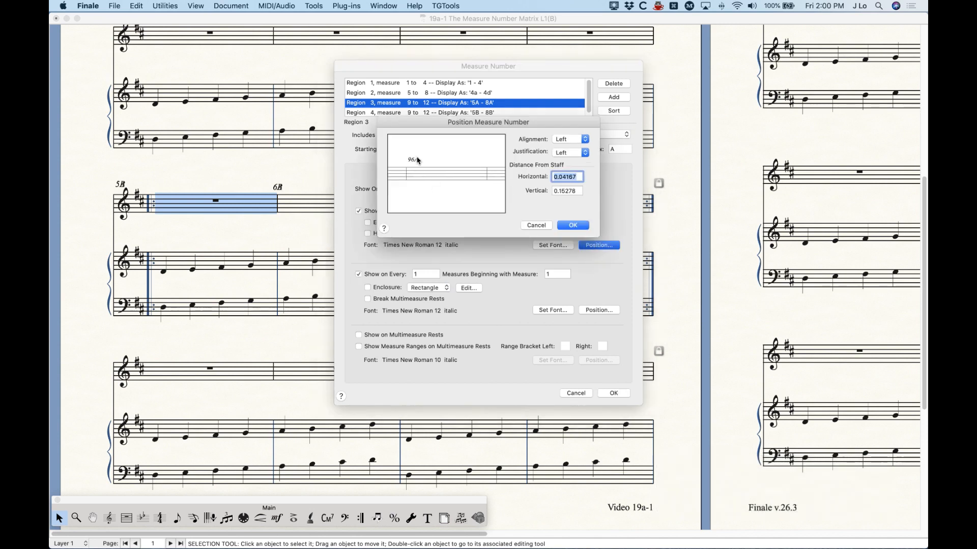
pyautogui.moveTo(416, 160); pyautogui.dragTo(413, 154)
pyautogui.click(567, 225)
# Raise region 3's every-measure numbers to a vertical distance of 0.25 above the staff and apply the positioning to the score
pyautogui.click(600, 312)
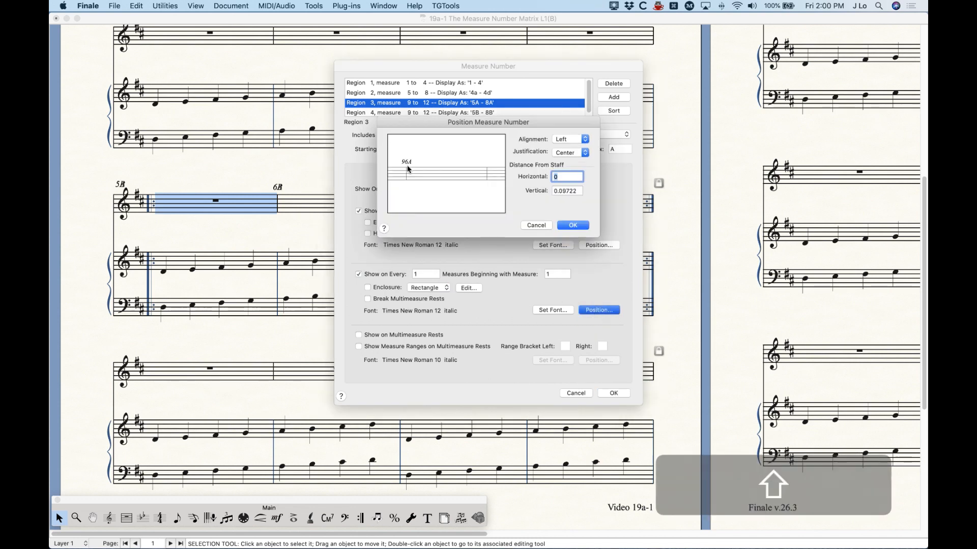
pyautogui.moveTo(407, 162); pyautogui.dragTo(407, 155)
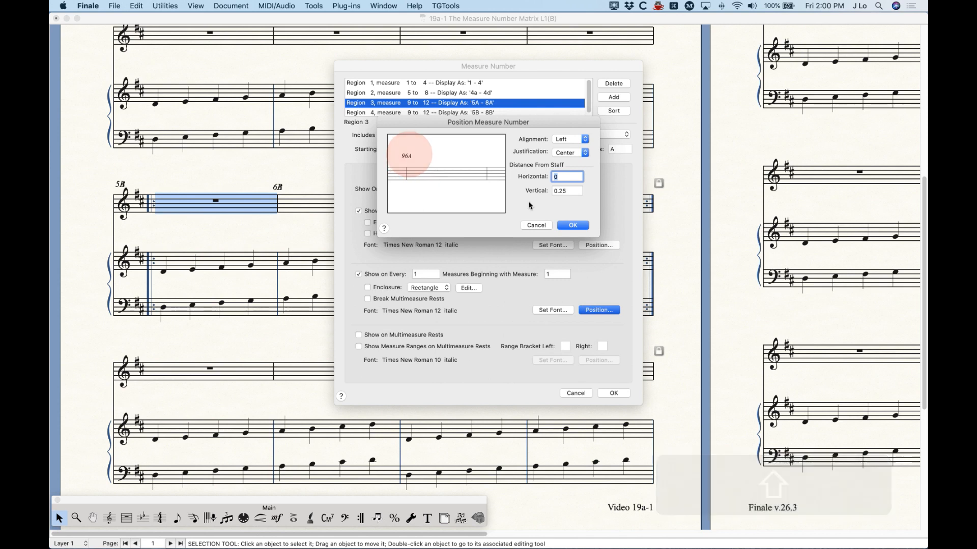
pyautogui.click(573, 225)
pyautogui.click(615, 394)
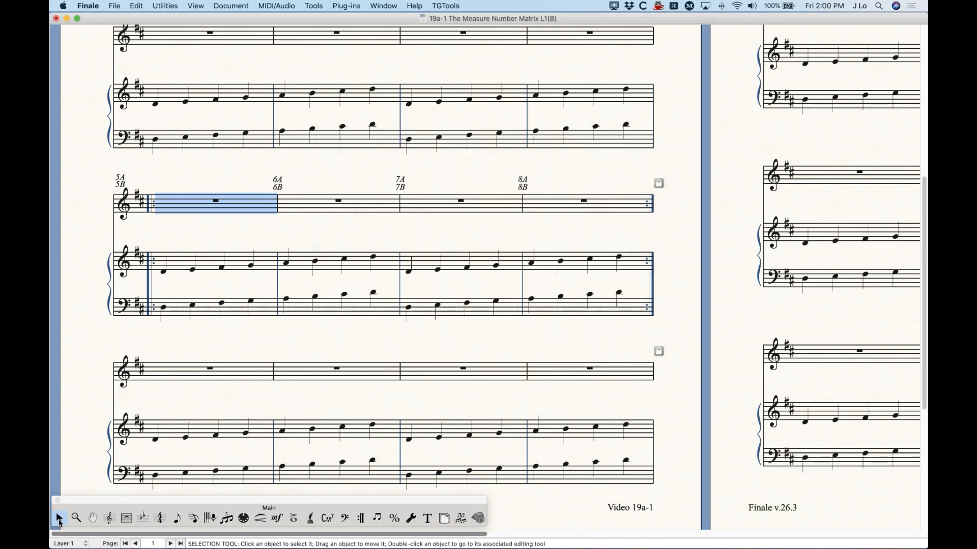
pyautogui.click(319, 160)
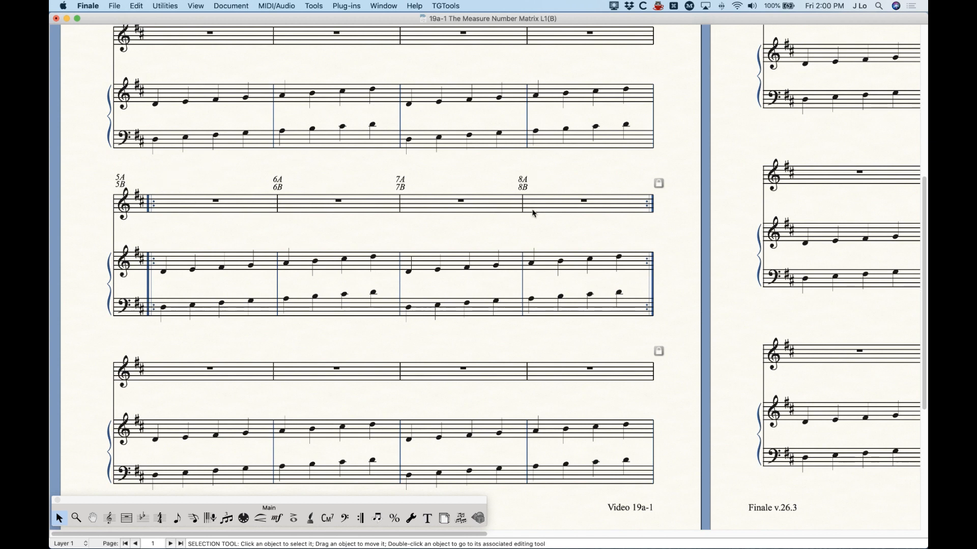
# Add a new measure number region based on region 1 and look through the region list
pyautogui.hotkey('alt', 'm')
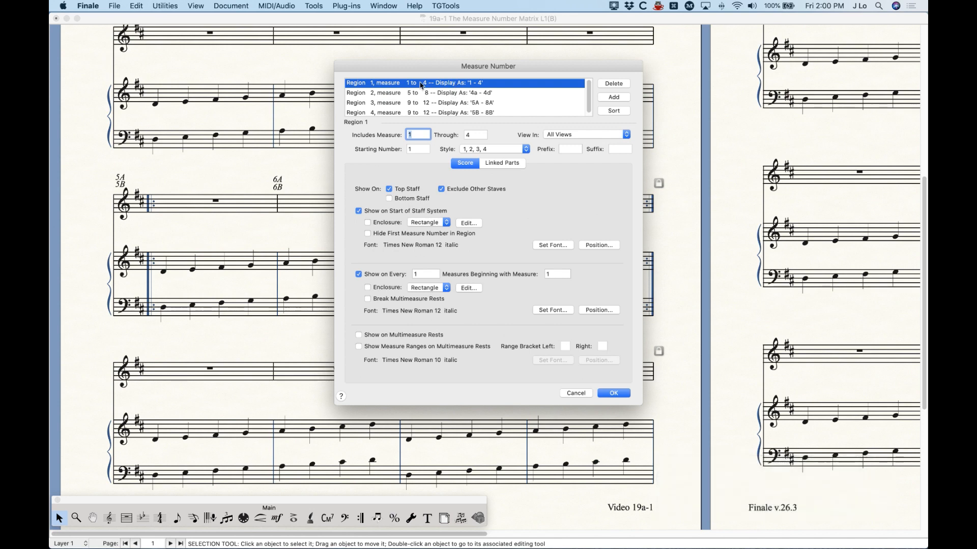
pyautogui.click(415, 84)
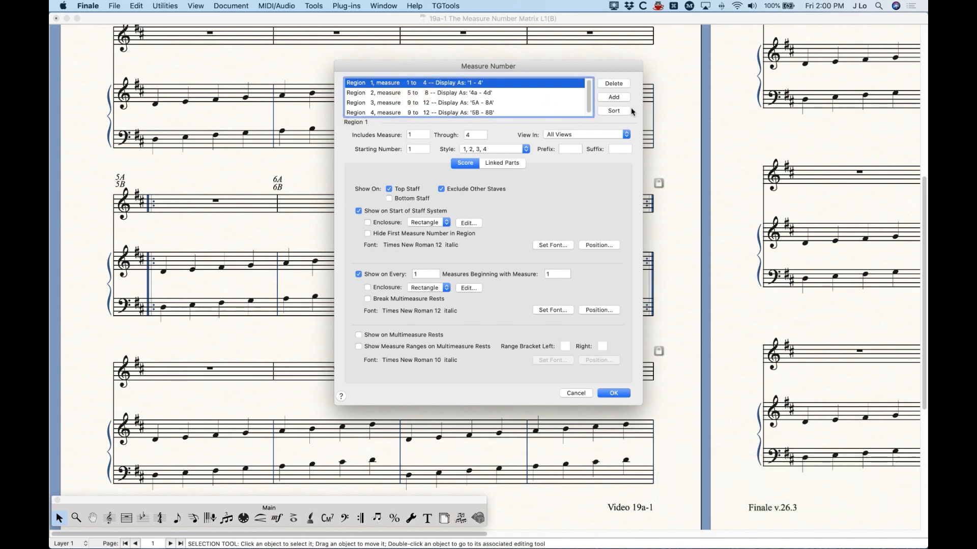
pyautogui.click(606, 97)
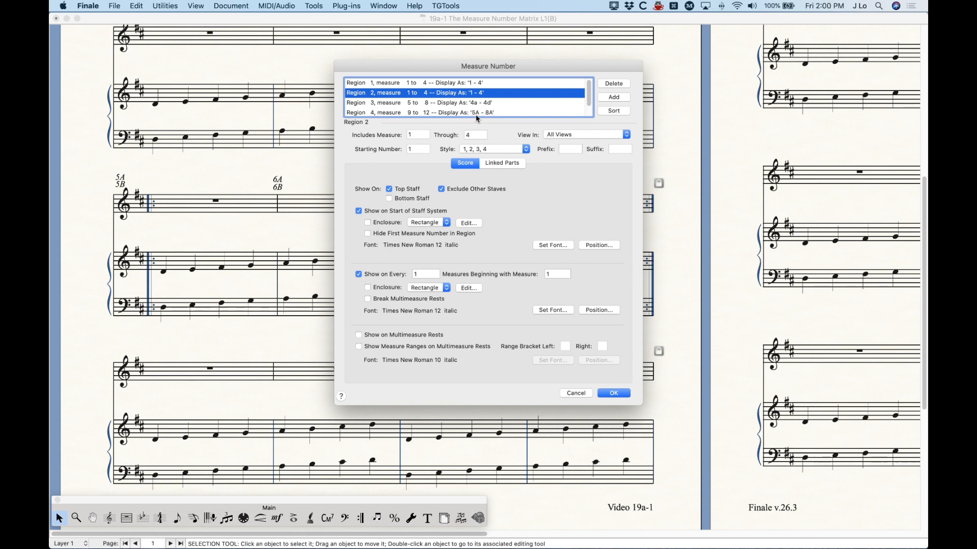
pyautogui.click(476, 112)
pyautogui.scroll(-1, 474, 115)
pyautogui.scroll(1, 474, 115)
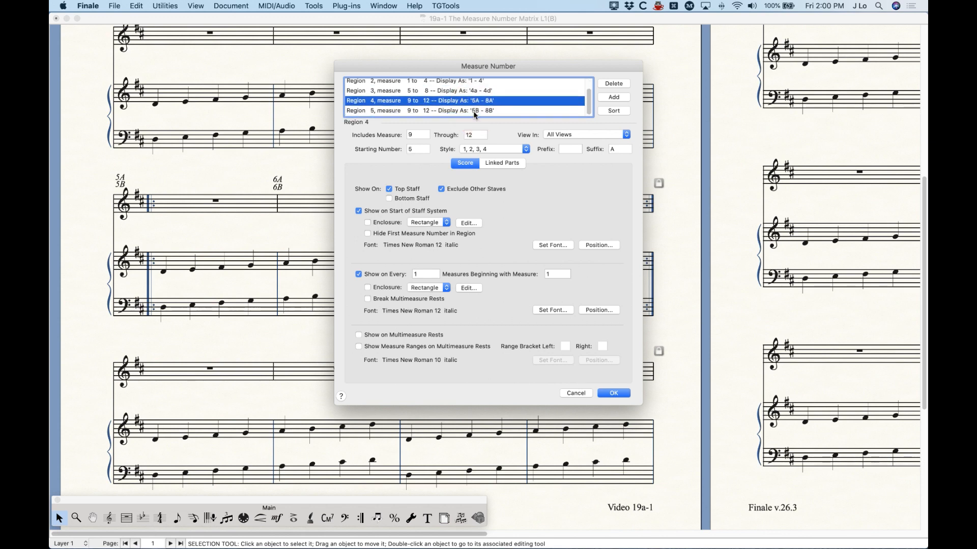
# Set the new region 2 to include measures 13 through 9999
pyautogui.click(445, 93)
pyautogui.doubleClick(415, 135)
pyautogui.write('13')
pyautogui.doubleClick(477, 134)
pyautogui.write('9999')
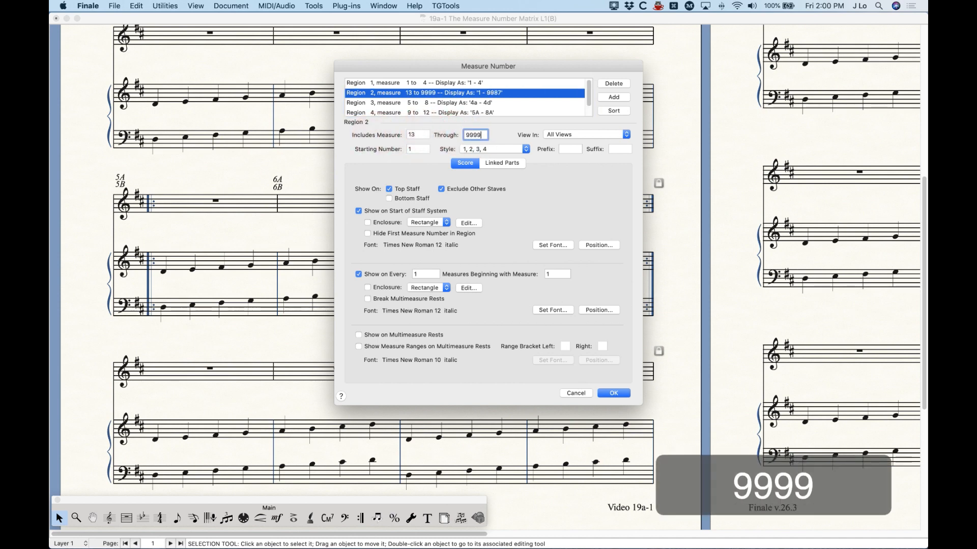
# Set the starting number of the region for measures 13 through 9999 to 9 and apply it to the score
pyautogui.moveTo(445, 67); pyautogui.dragTo(470, 66)
pyautogui.doubleClick(451, 148)
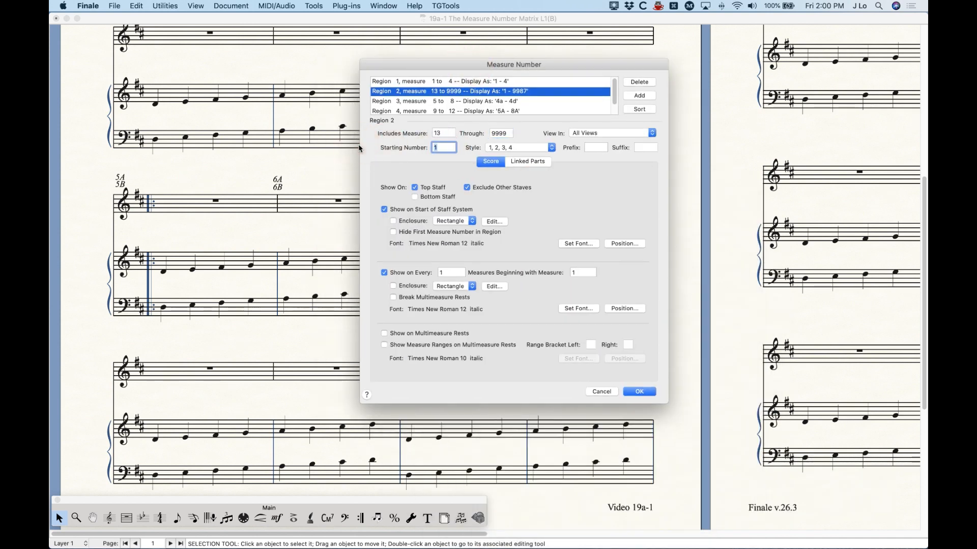
pyautogui.write('9')
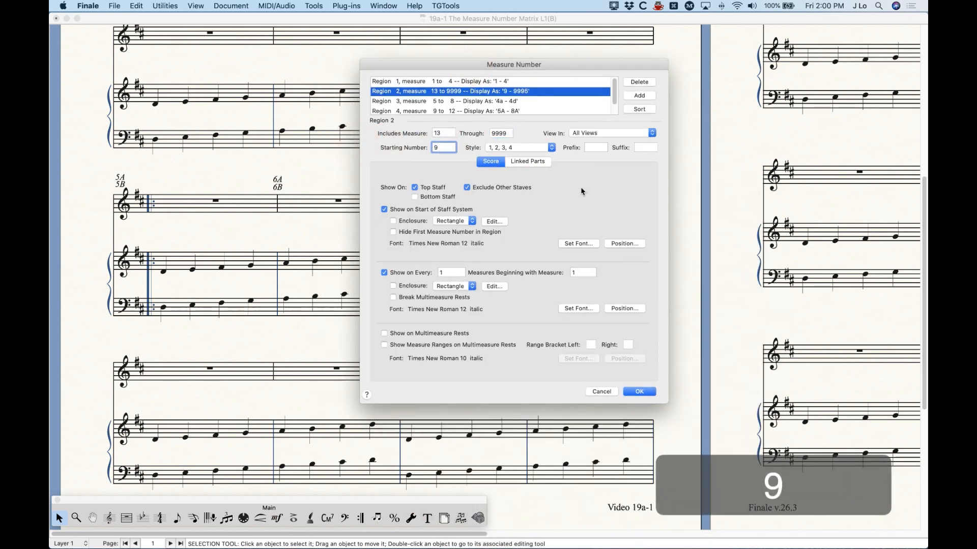
pyautogui.click(639, 392)
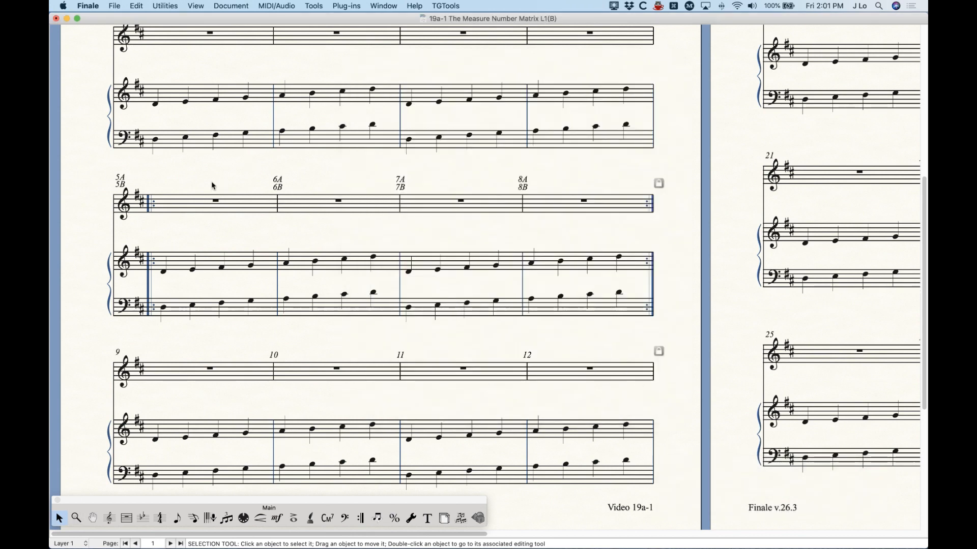
# Examine the measure numbers of every system on page 1, from the first system to the last
pyautogui.scroll(3, 205, 346)
pyautogui.scroll(3, 205, 368)
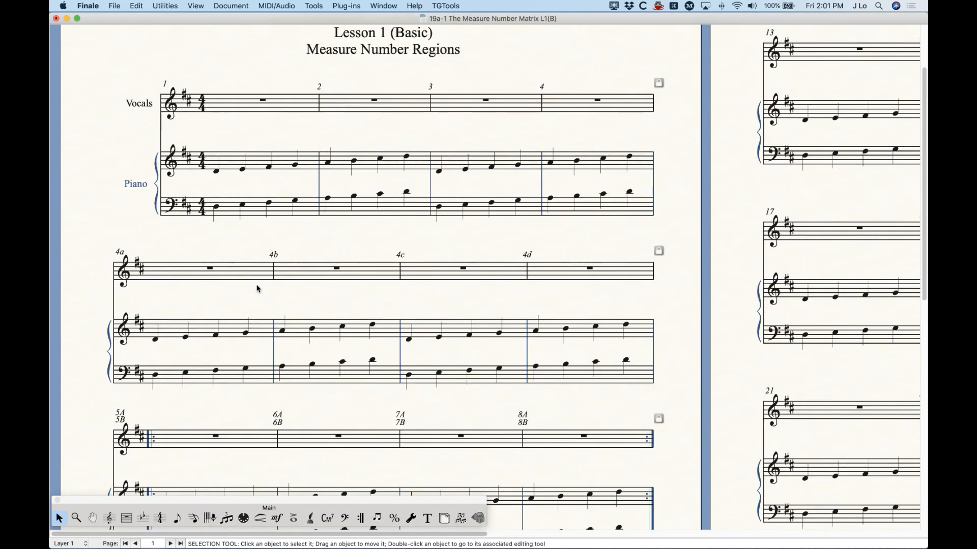
pyautogui.scroll(-2, 534, 347)
pyautogui.scroll(-2, 514, 349)
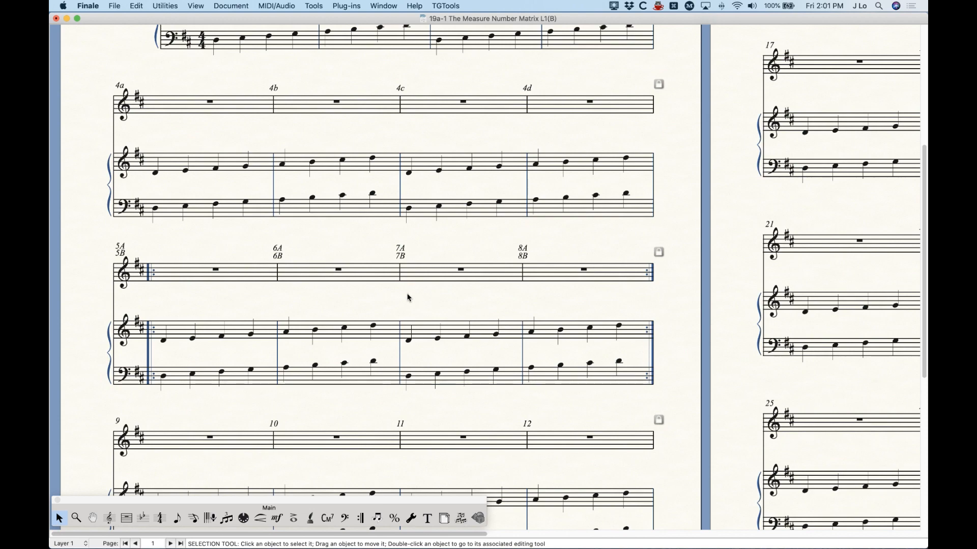
pyautogui.scroll(-3, 402, 298)
pyautogui.scroll(-1, 400, 295)
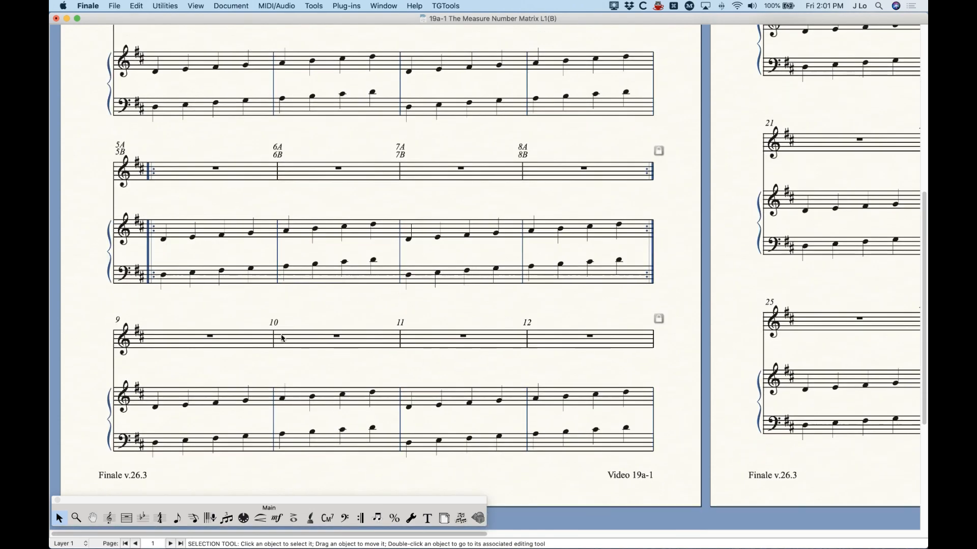
pyautogui.scroll(10, 283, 338)
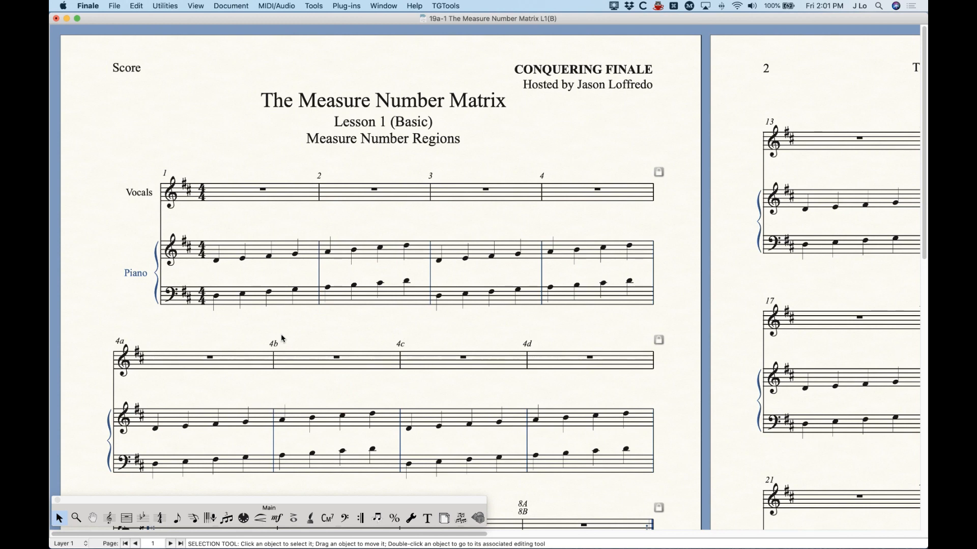
# Sort the measure number regions into measure order and select the region covering measures 13 through 9999
pyautogui.hotkey('alt', 'n')
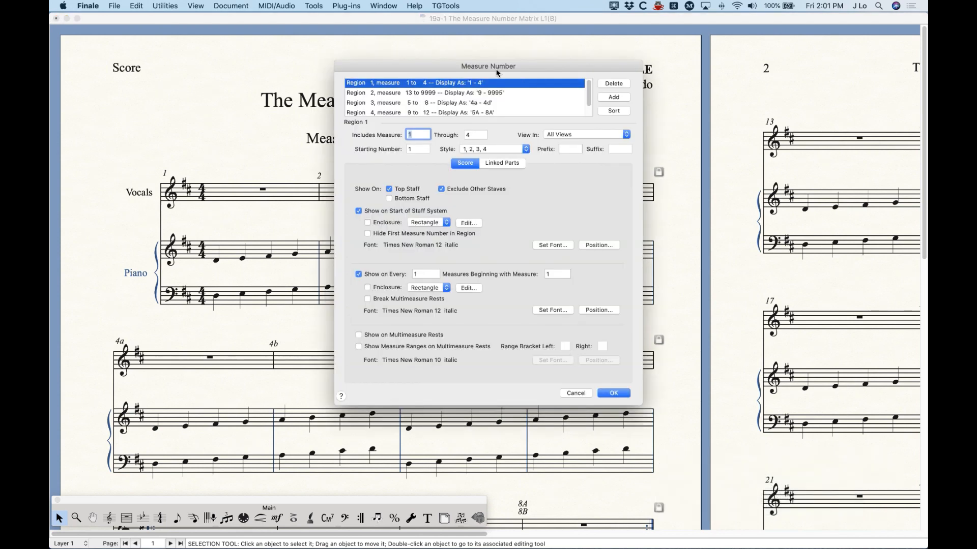
pyautogui.scroll(-1, 430, 105)
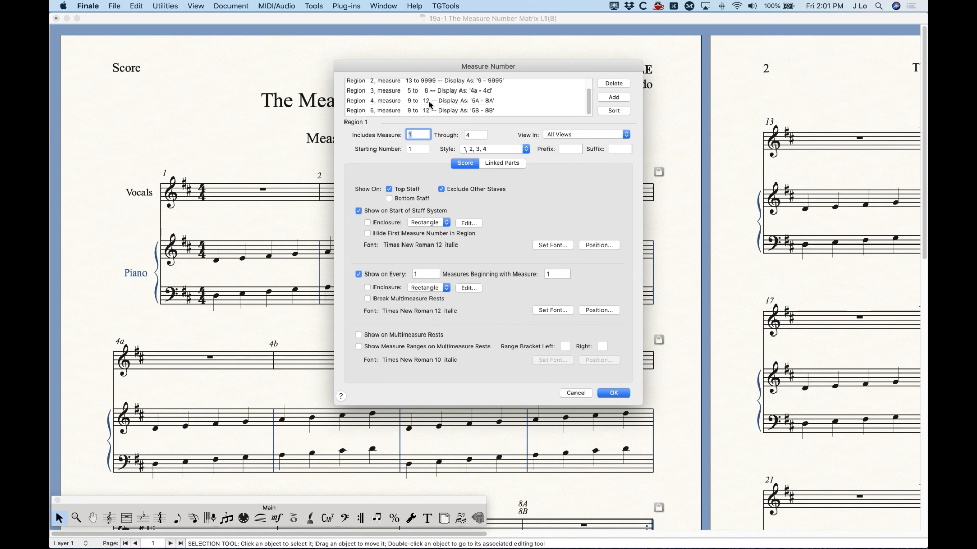
pyautogui.scroll(1, 428, 109)
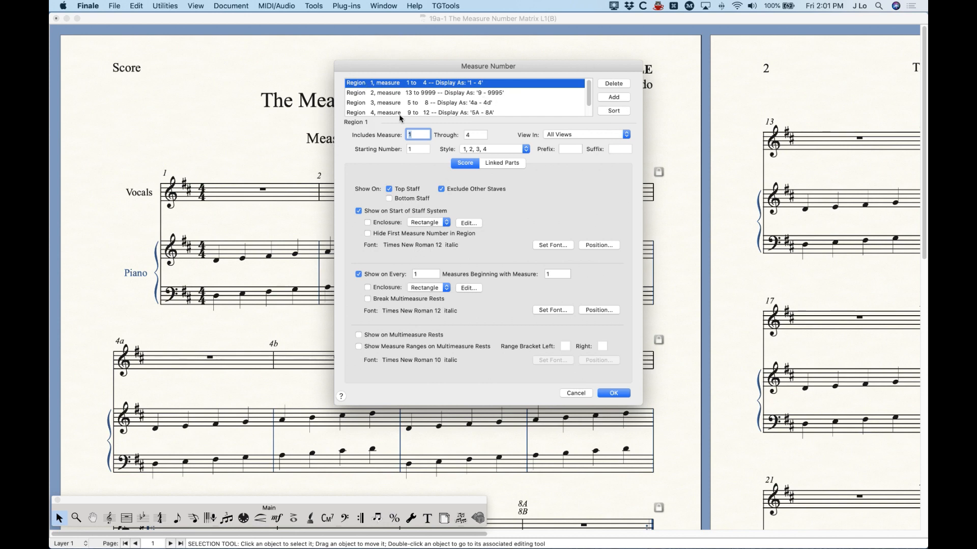
pyautogui.click(614, 111)
pyautogui.scroll(-1, 422, 108)
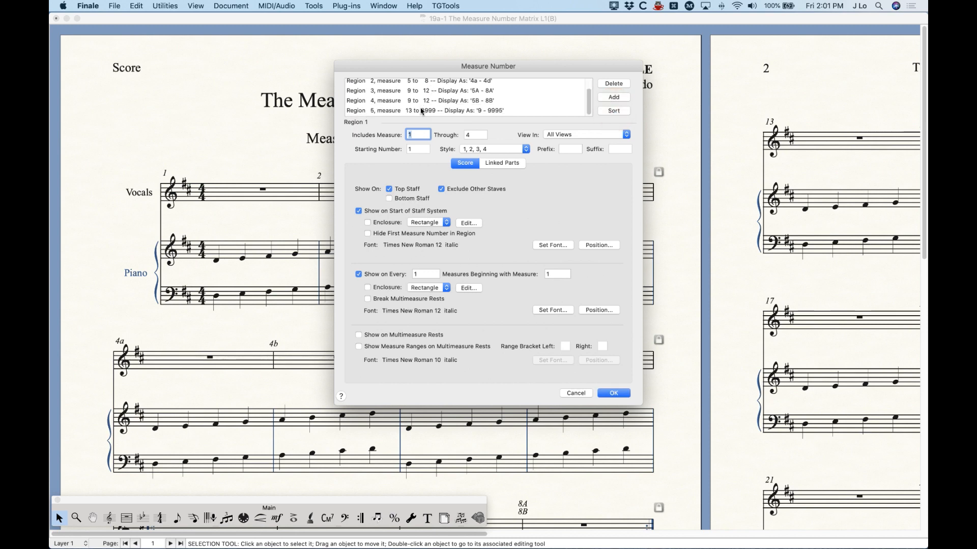
pyautogui.click(422, 111)
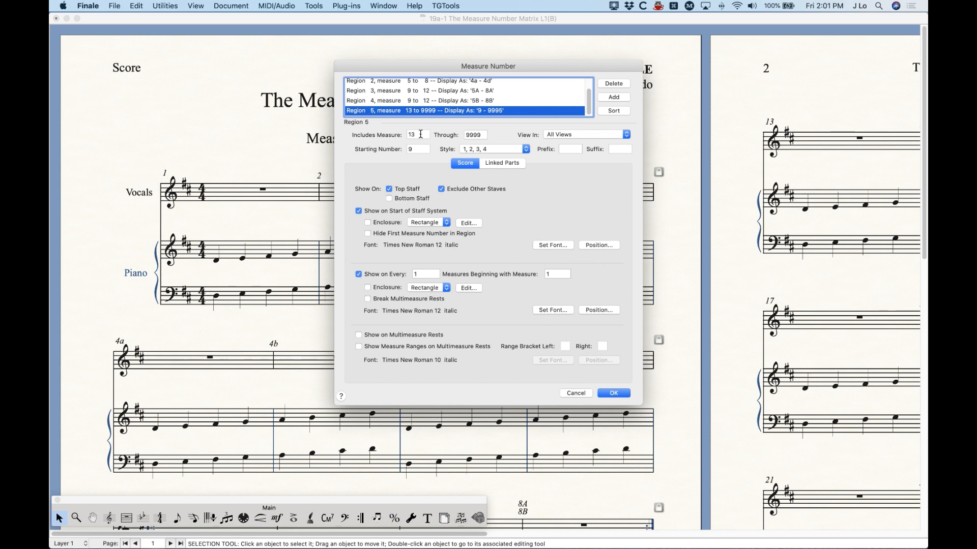
# Select the region covering measures 1 through 4 and apply the sorted measure number regions to the score
pyautogui.scroll(1, 423, 113)
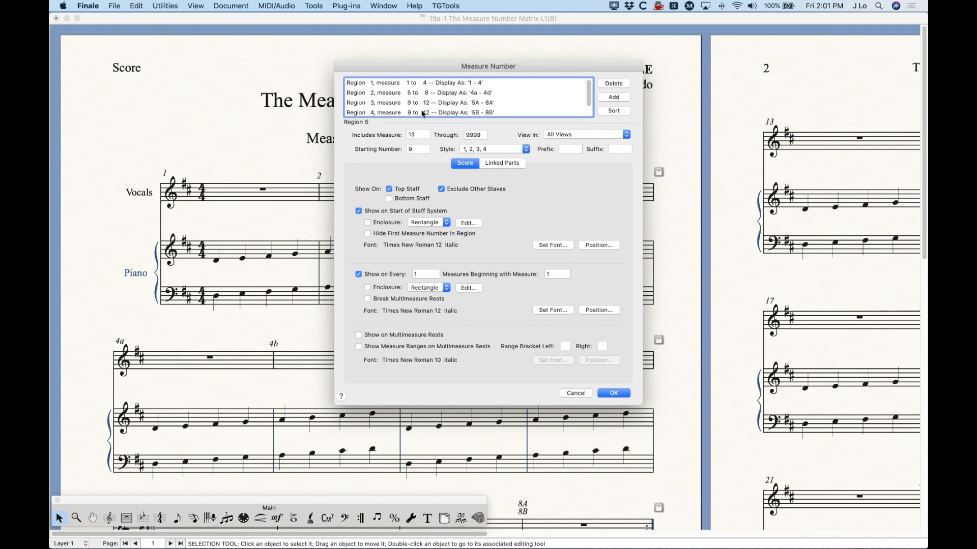
pyautogui.click(412, 84)
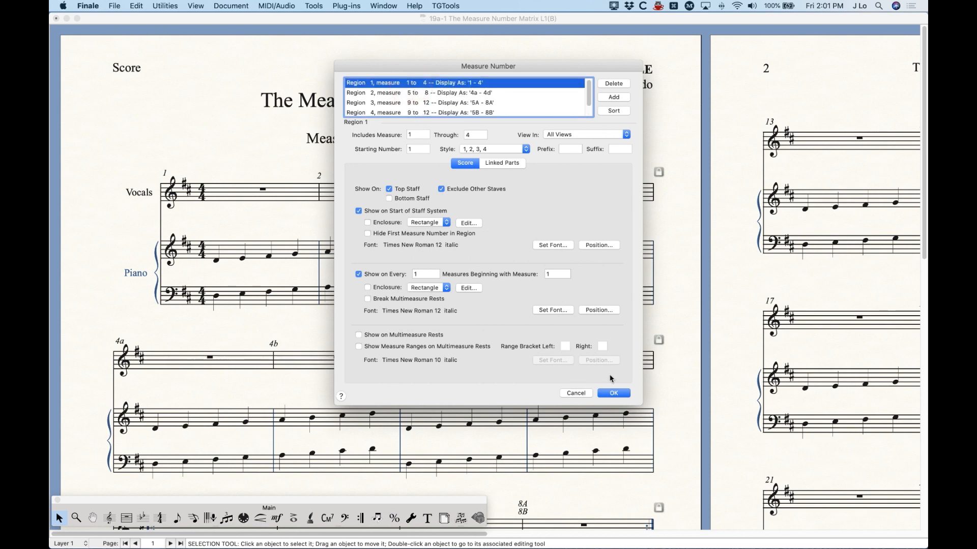
pyautogui.click(614, 394)
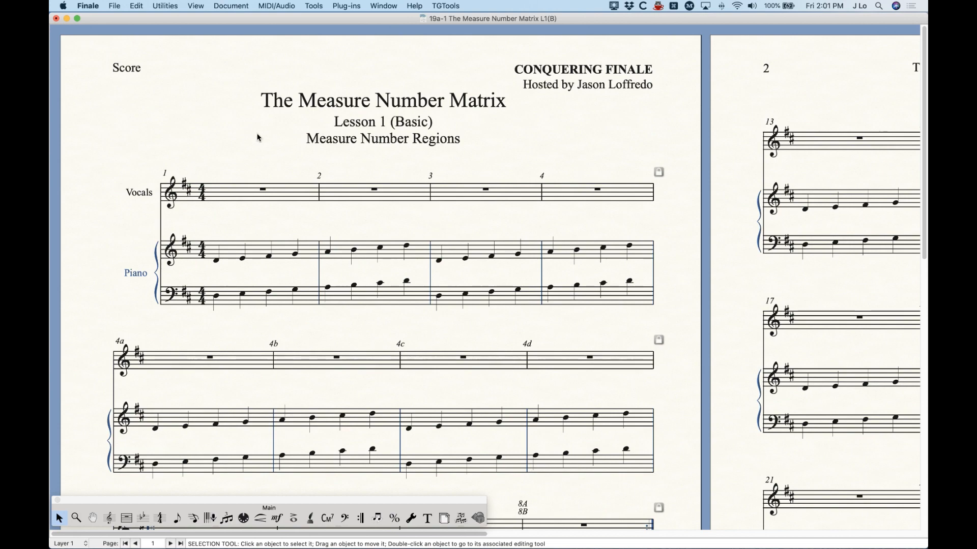
# Show both full pages of the score and review the measure number region settings for measures 1 through 4
pyautogui.press('super+minus')
pyautogui.press('super+minus')
pyautogui.press('super+minus')
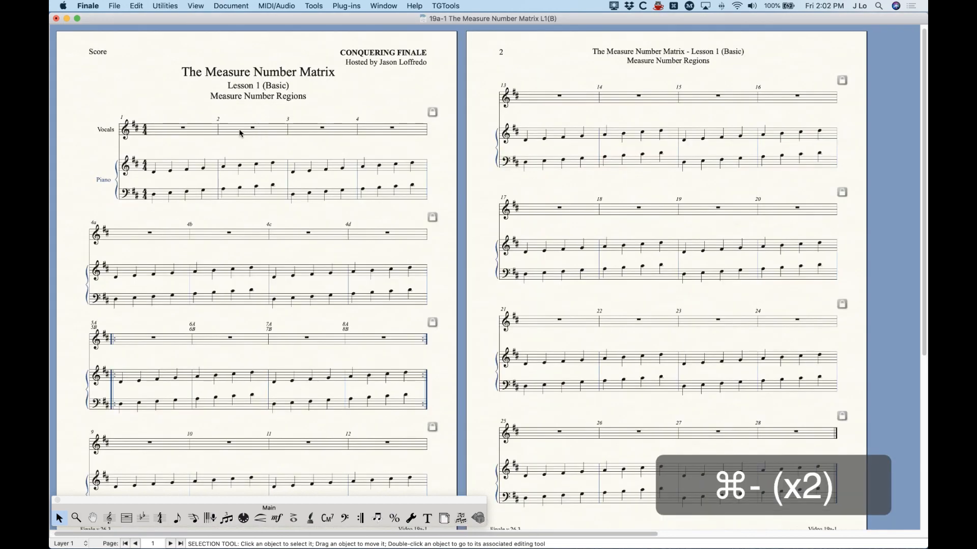
pyautogui.hotkey('alt', 'm')
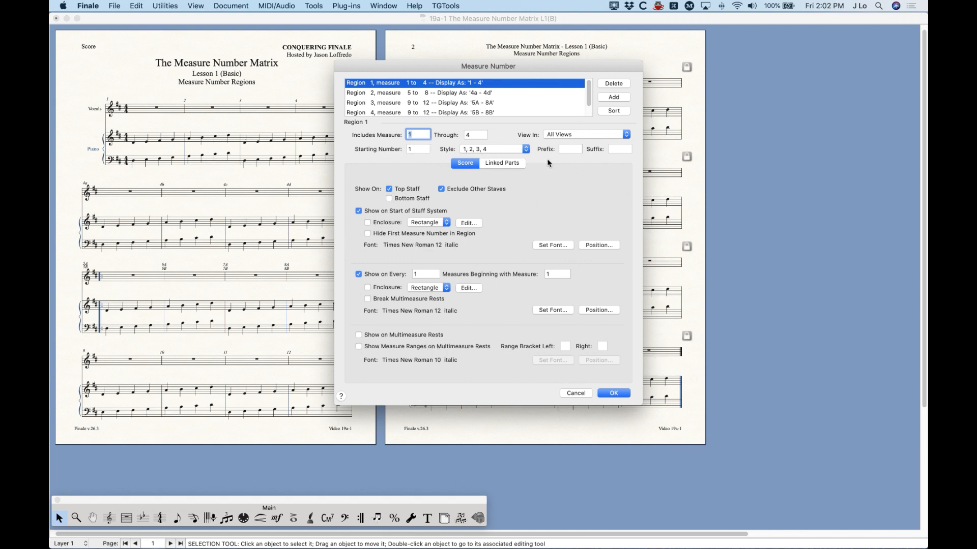
pyautogui.click(574, 394)
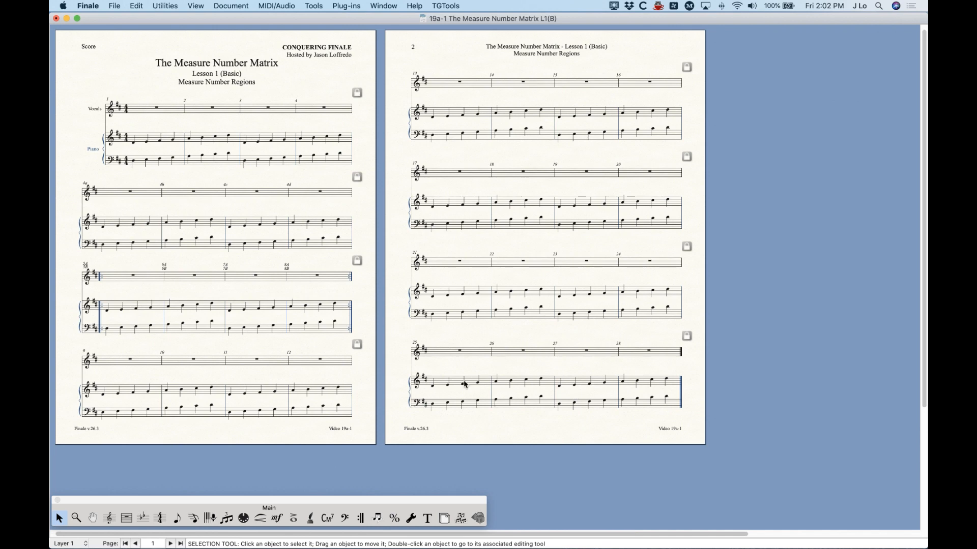